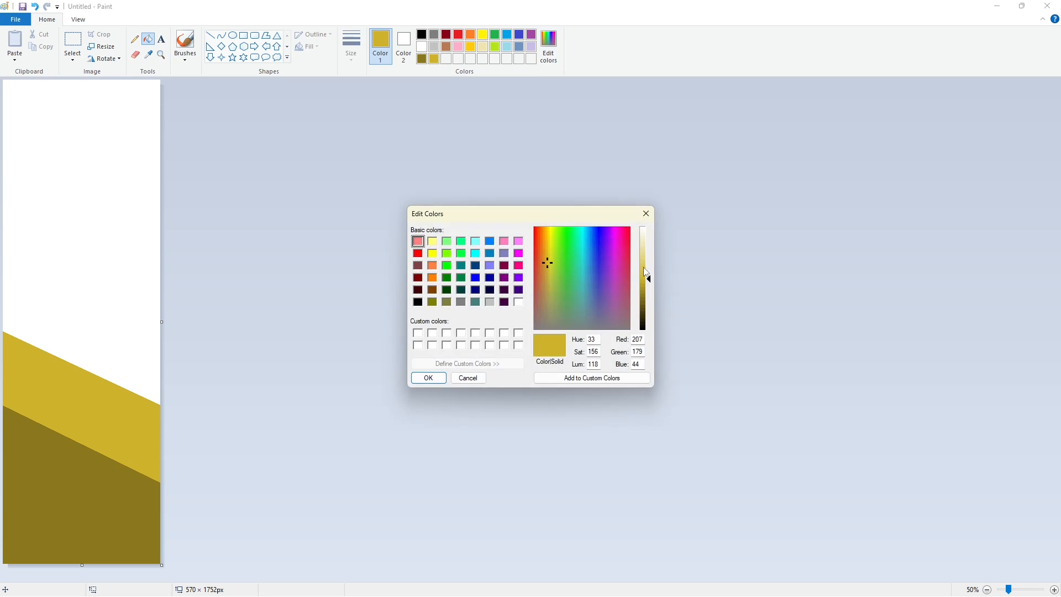
# Mix a lighter shade of the gold and fill the white upper area of the canvas with it
pyautogui.moveTo(649, 276); pyautogui.dragTo(649, 264)
pyautogui.click(420, 403)
pyautogui.click(111, 175)
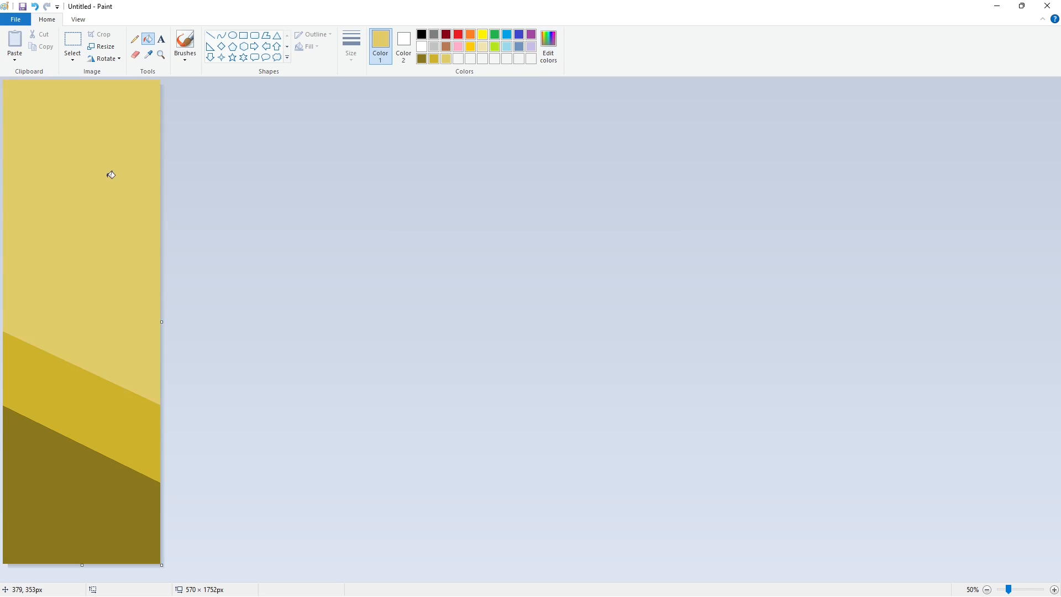
# Shrink the image horizontally to 1 percent twice, keeping the vertical scale at 100 percent without maintaining the aspect ratio
pyautogui.click(101, 47)
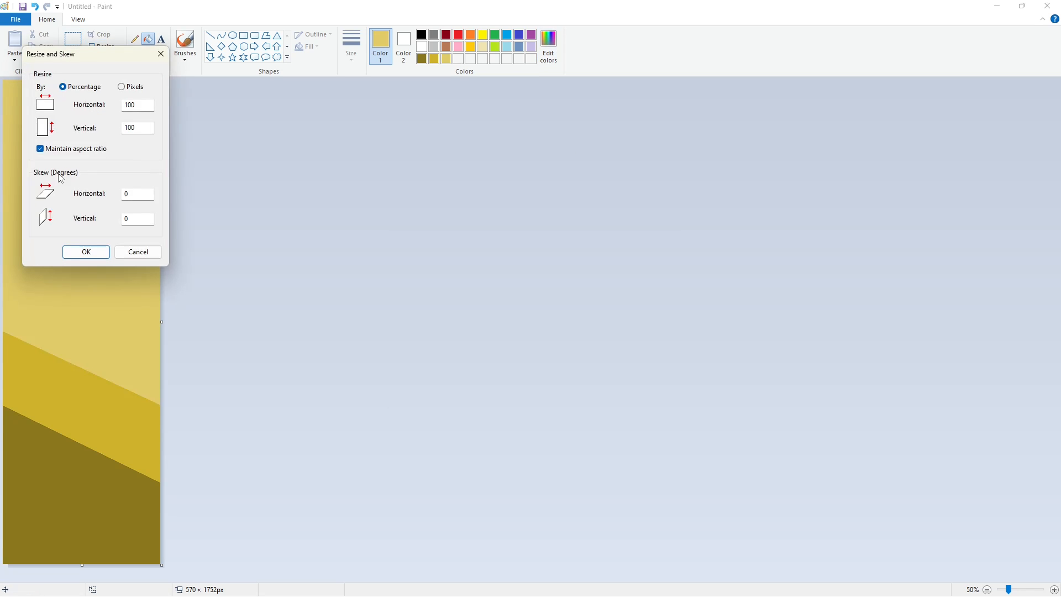
pyautogui.doubleClick(142, 104)
pyautogui.write('1')
pyautogui.press('Return')
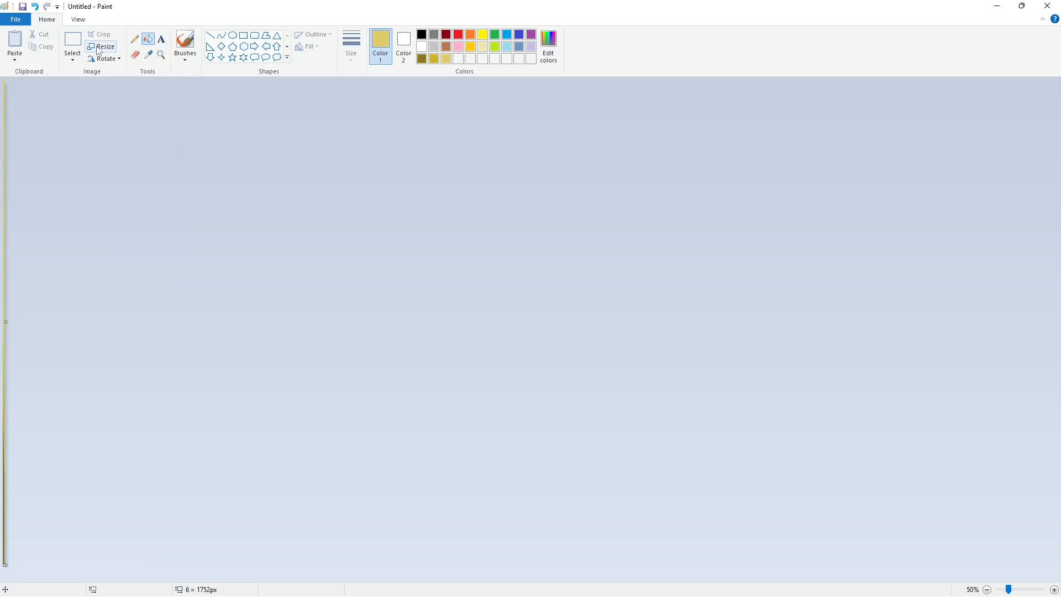
pyautogui.click(101, 46)
pyautogui.write('1')
pyautogui.press('Return')
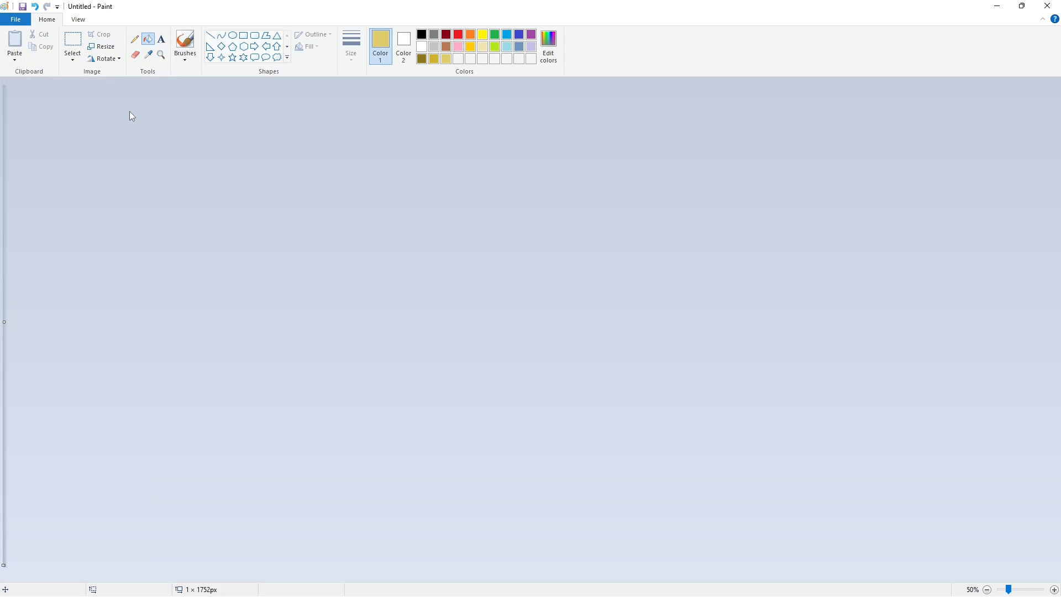
# Stretch the image horizontally by 500 percent five times without maintaining the aspect ratio, blending the gold bands into a gradient
pyautogui.click(101, 47)
pyautogui.press('Return')
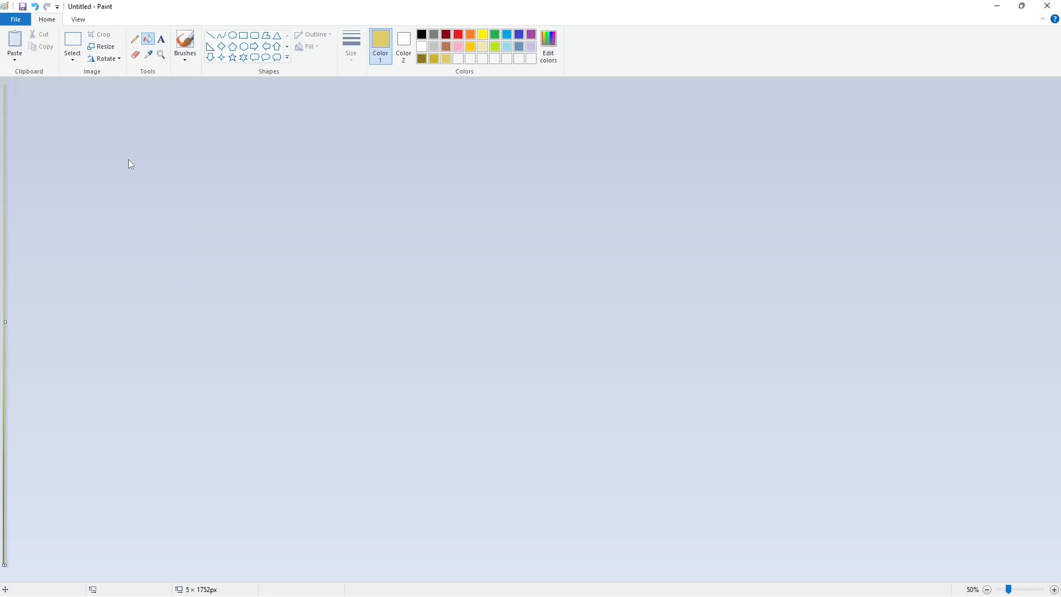
pyautogui.click(101, 46)
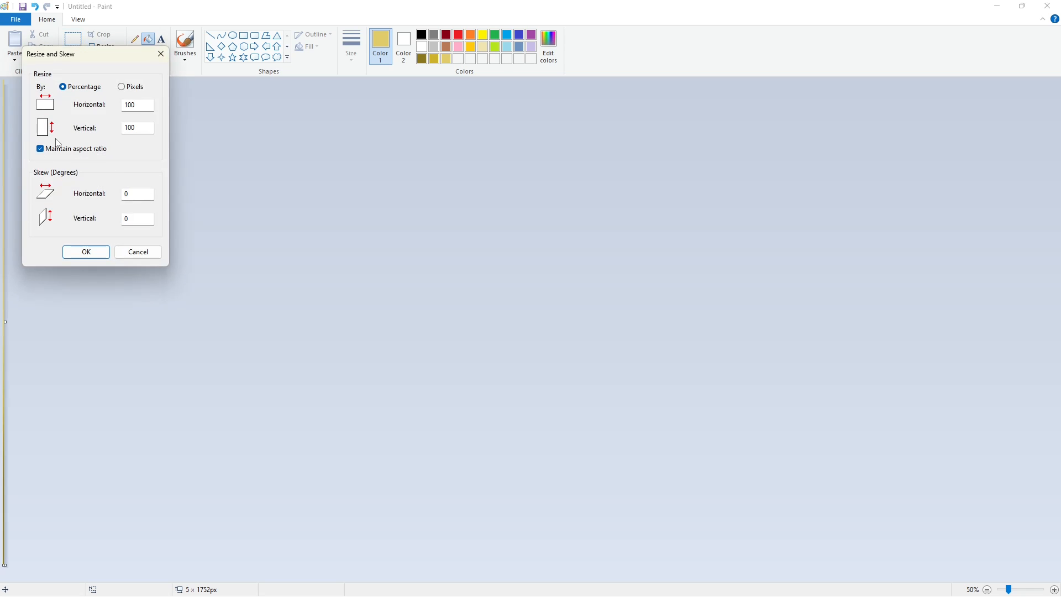
pyautogui.write('500')
pyautogui.click(88, 252)
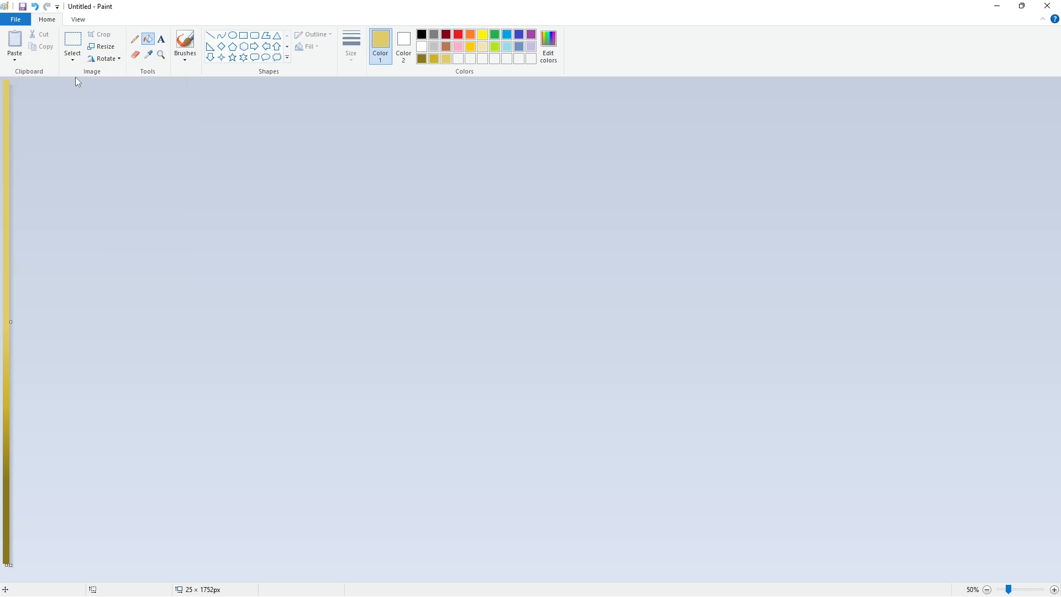
pyautogui.click(101, 48)
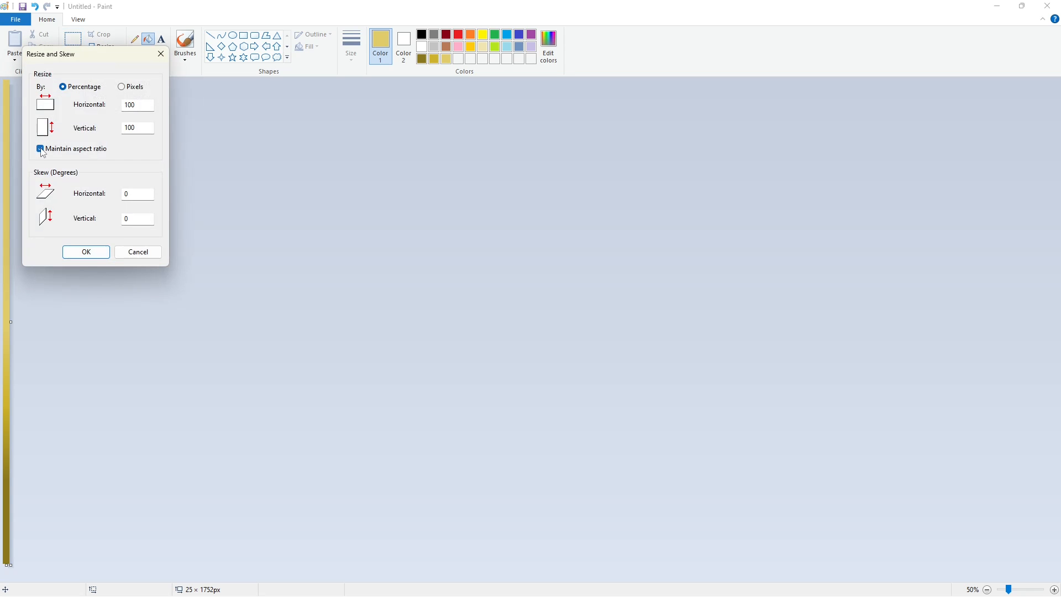
pyautogui.click(87, 252)
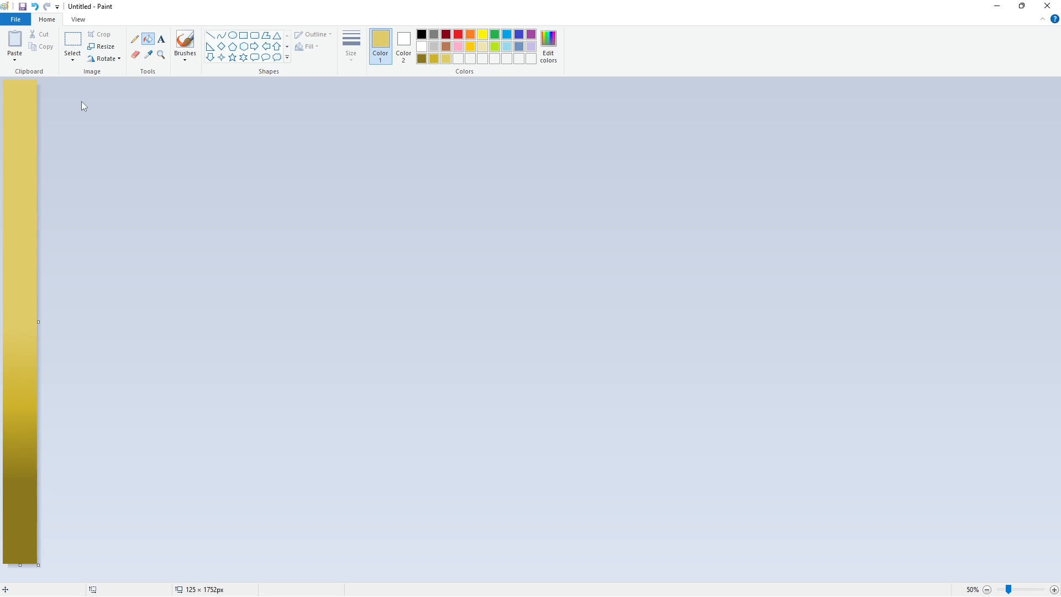
pyautogui.click(102, 47)
pyautogui.write('500')
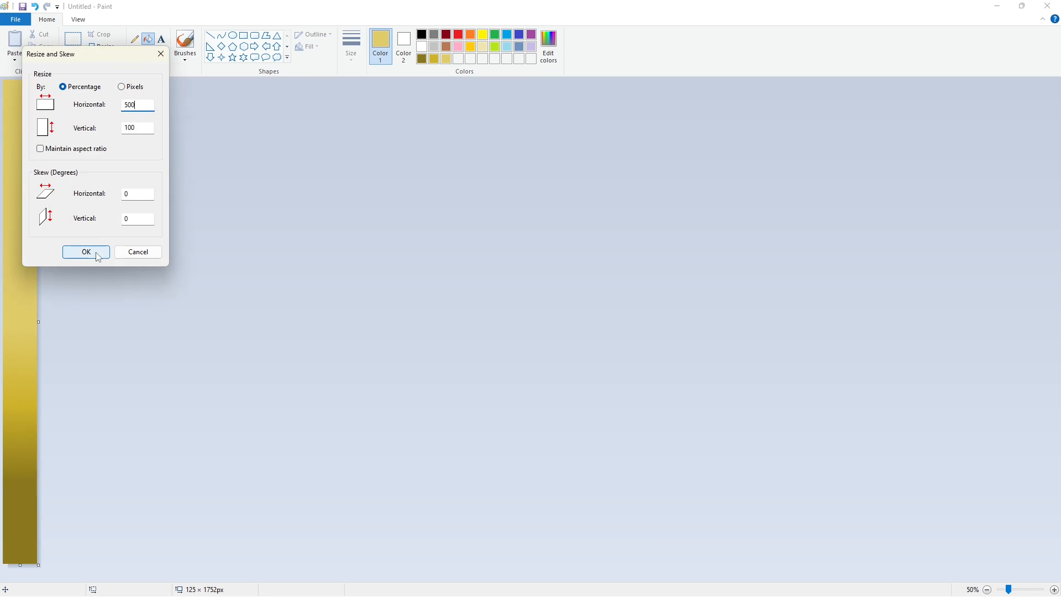
pyautogui.click(86, 252)
pyautogui.click(102, 46)
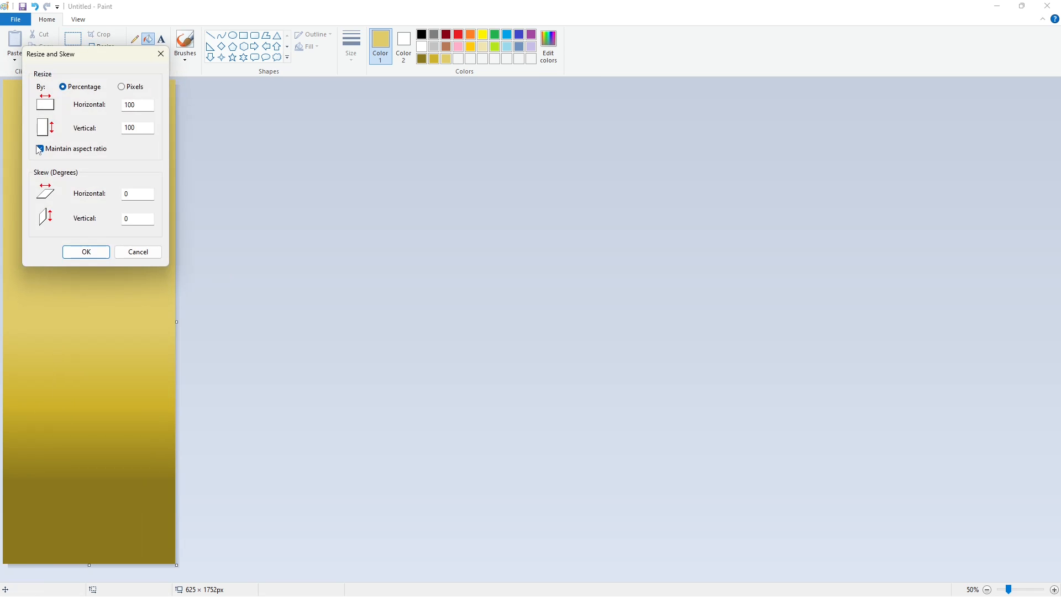
pyautogui.write('500')
pyautogui.click(86, 252)
# Trim the gradient canvas to about 1918 px wide, and extend it with blank space to about 7236 px
pyautogui.moveTo(867, 322); pyautogui.dragTo(532, 363)
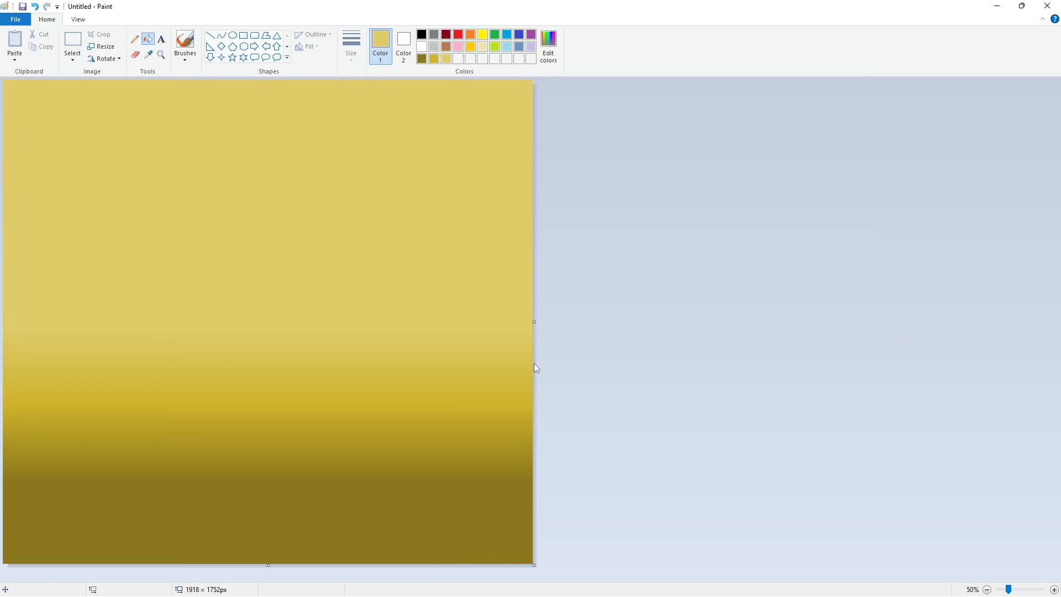
pyautogui.click(1053, 589)
pyautogui.click(987, 589)
pyautogui.click(987, 590)
pyautogui.moveTo(268, 200); pyautogui.dragTo(1002, 284)
pyautogui.click(1053, 589)
pyautogui.hscroll(10, 717, 490)
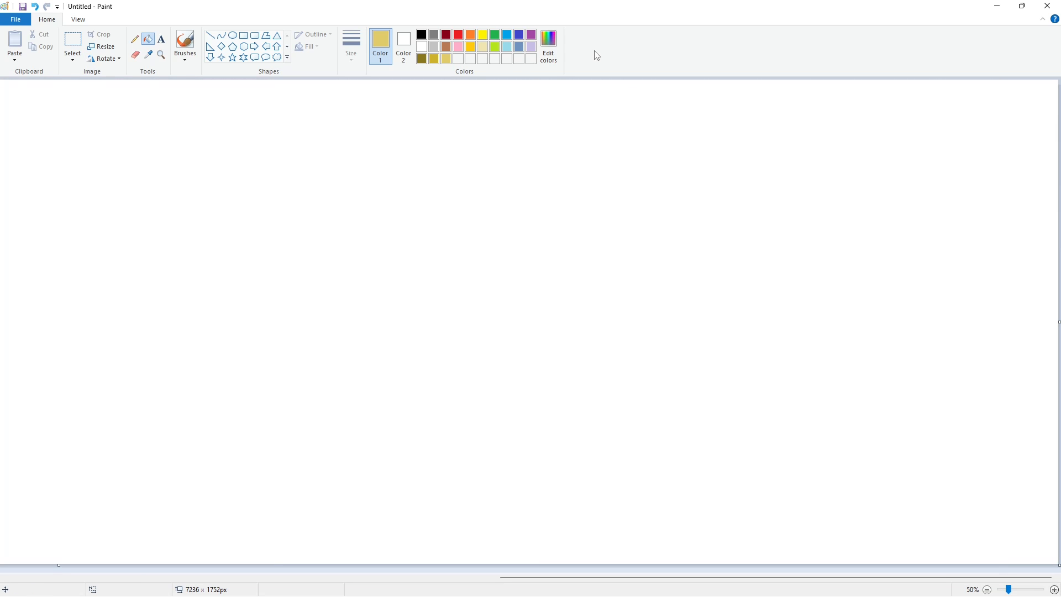
# Draw a steep black slanted line with the Curve tool in the blank area as the M's outer edge
pyautogui.click(221, 35)
pyautogui.click(422, 34)
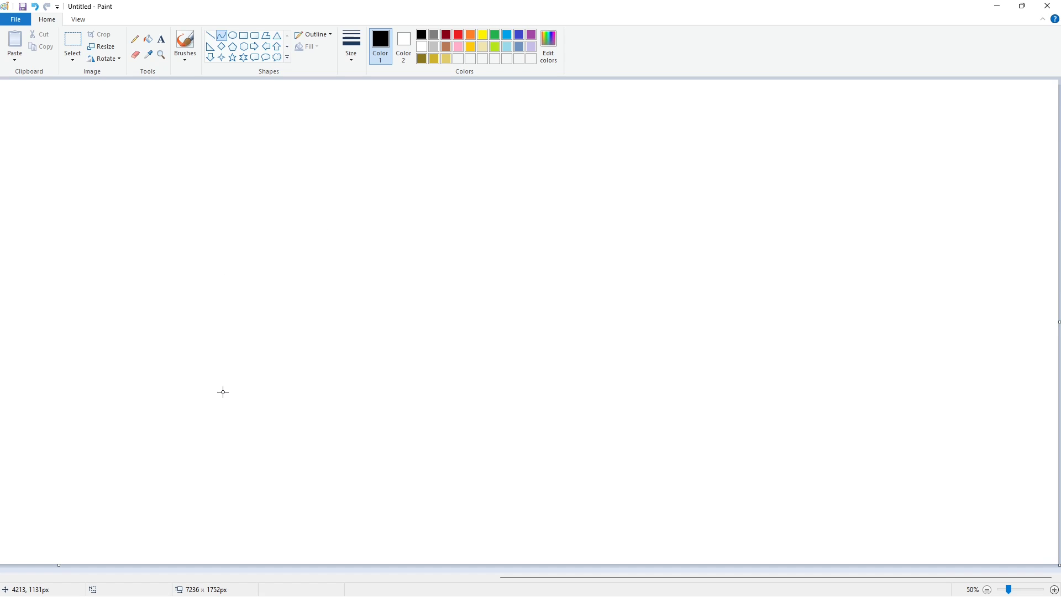
pyautogui.moveTo(224, 392); pyautogui.dragTo(259, 264)
pyautogui.click(346, 280)
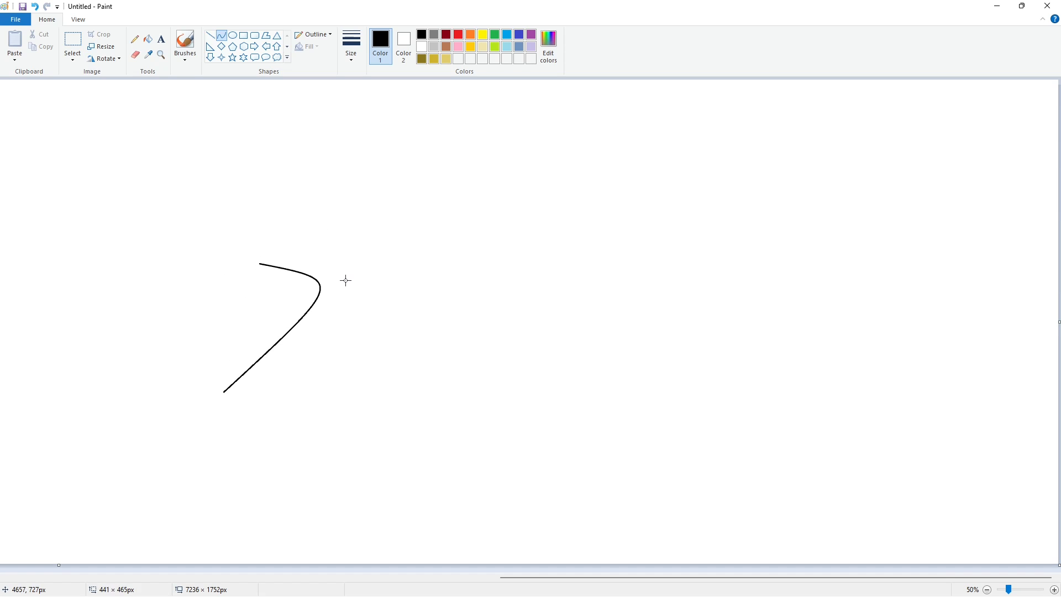
pyautogui.hotkey('ctrl', 'z')
pyautogui.moveTo(223, 393); pyautogui.dragTo(259, 263)
# Copy the slanted line and paste a spare duplicate above and to the left of the original
pyautogui.click(72, 41)
pyautogui.moveTo(176, 216); pyautogui.dragTo(331, 425)
pyautogui.hotkey('ctrl', 'c')
pyautogui.hotkey('ctrl', 'v')
pyautogui.click(300, 161)
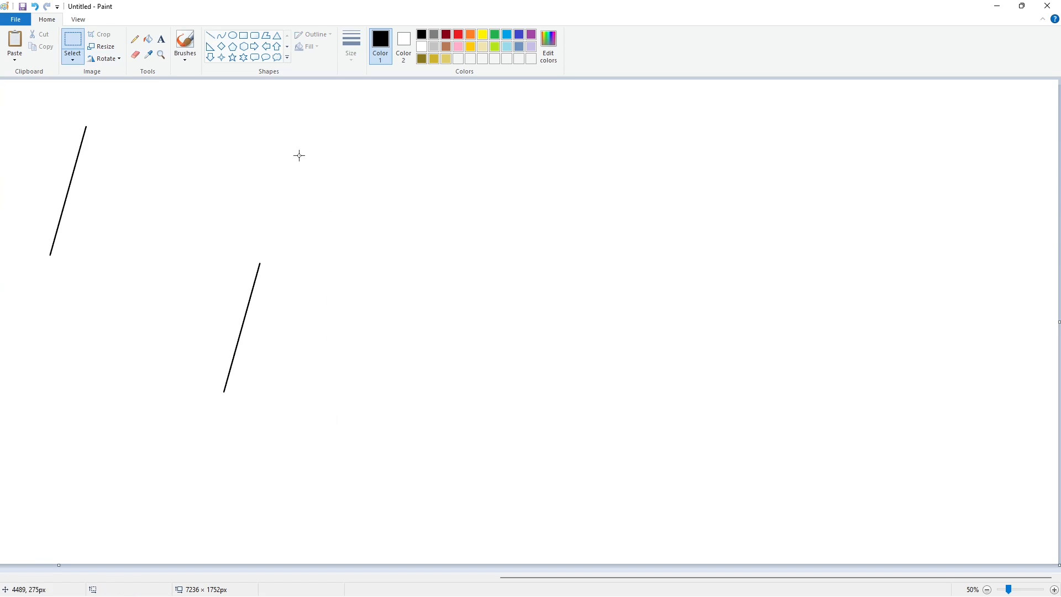
# Round off the slanted line's upper end with a curve and continue it with a horizontal line about 103 px long
pyautogui.click(222, 36)
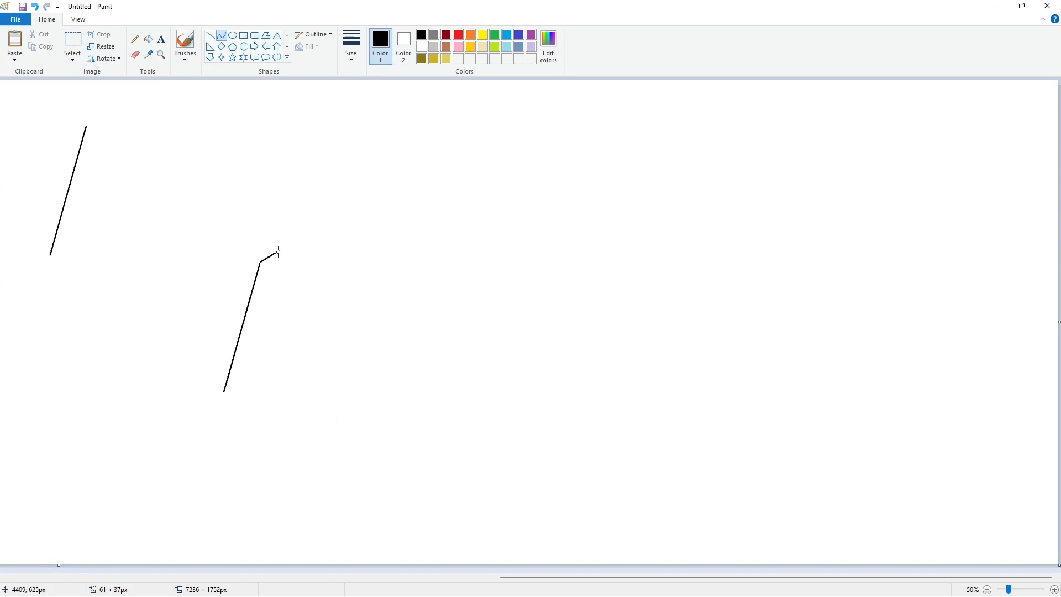
pyautogui.moveTo(278, 251); pyautogui.dragTo(288, 247)
pyautogui.moveTo(266, 253); pyautogui.dragTo(285, 248)
pyautogui.hotkey('ctrl', 'z')
pyautogui.hotkey('ctrl', 'z')
pyautogui.moveTo(269, 247); pyautogui.dragTo(267, 248)
pyautogui.click(210, 35)
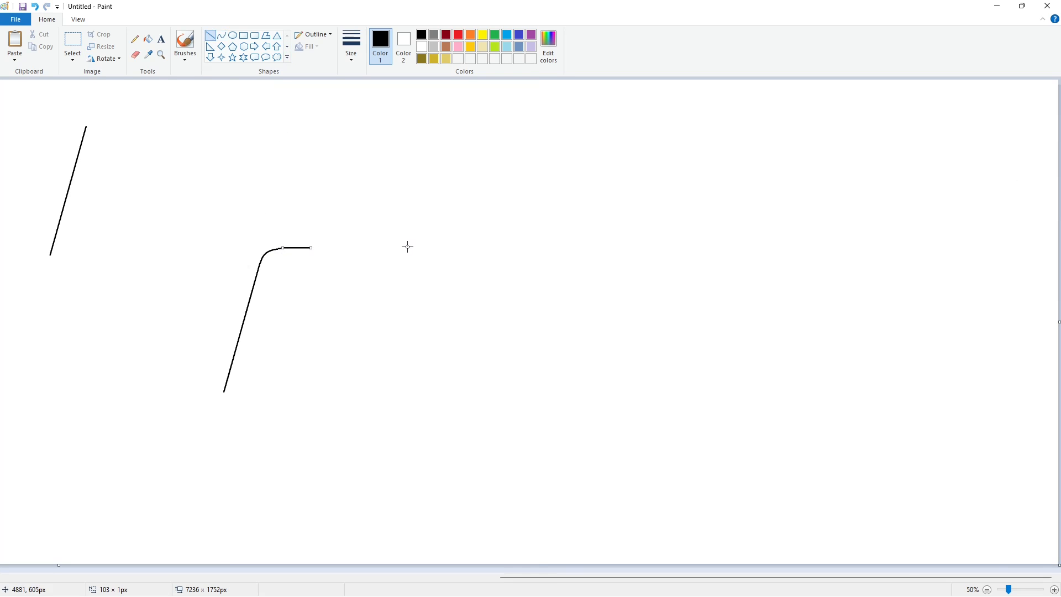
pyautogui.hotkey('ctrl', 'v')
pyautogui.click(72, 58)
pyautogui.moveTo(90, 172)
pyautogui.mouseDown()
pyautogui.moveTo(296, 295)
pyautogui.moveTo(297, 286)
pyautogui.moveTo(127, 220)
pyautogui.mouseUp()
pyautogui.click(109, 159)
pyautogui.hotkey('ctrl', 'z')
# Copy the lower part of the spare slanted line and place it as the inner edge of the M's first stem
pyautogui.moveTo(92, 297); pyautogui.dragTo(34, 168)
pyautogui.hotkey('ctrl', 'c')
pyautogui.hotkey('ctrl', 'v')
pyautogui.moveTo(40, 140); pyautogui.dragTo(297, 348)
pyautogui.click(393, 363)
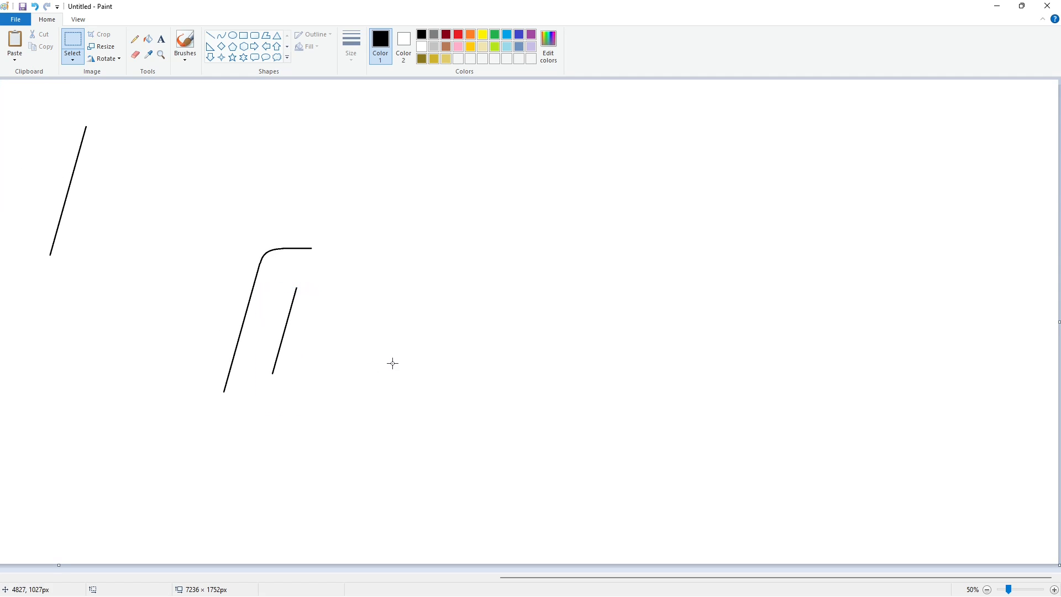
# Close the first stem's base with a curved corner and a horizontal line about 93 px long
pyautogui.click(221, 38)
pyautogui.moveTo(268, 385); pyautogui.dragTo(241, 393)
pyautogui.click(209, 36)
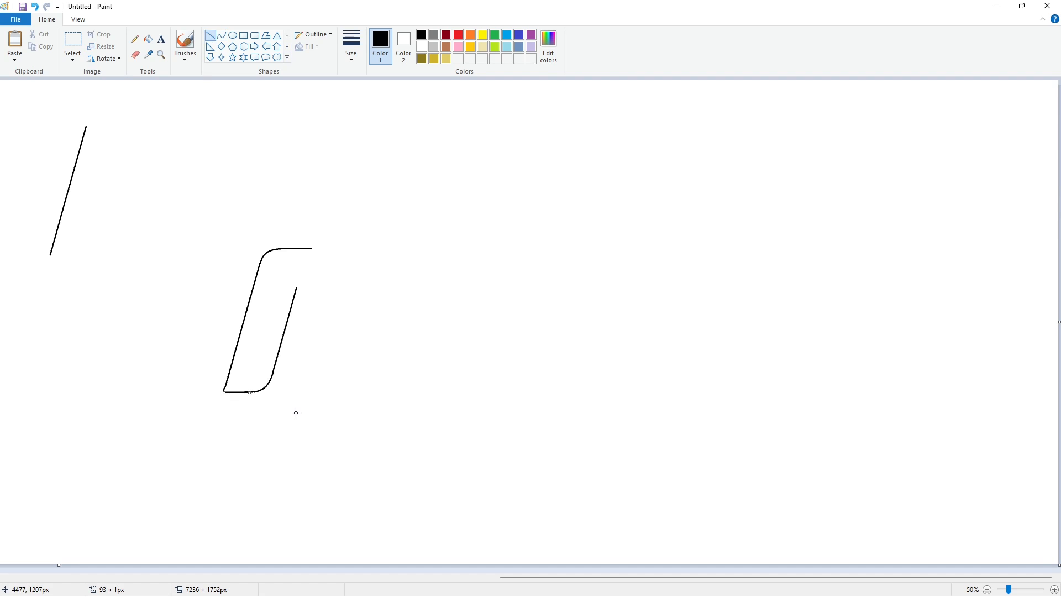
# Draw the M's upper V notch with two straight lines starting from the end of the first stem's top edge
pyautogui.moveTo(312, 249)
pyautogui.mouseDown()
pyautogui.moveTo(324, 312)
pyautogui.moveTo(360, 262)
pyautogui.mouseUp()
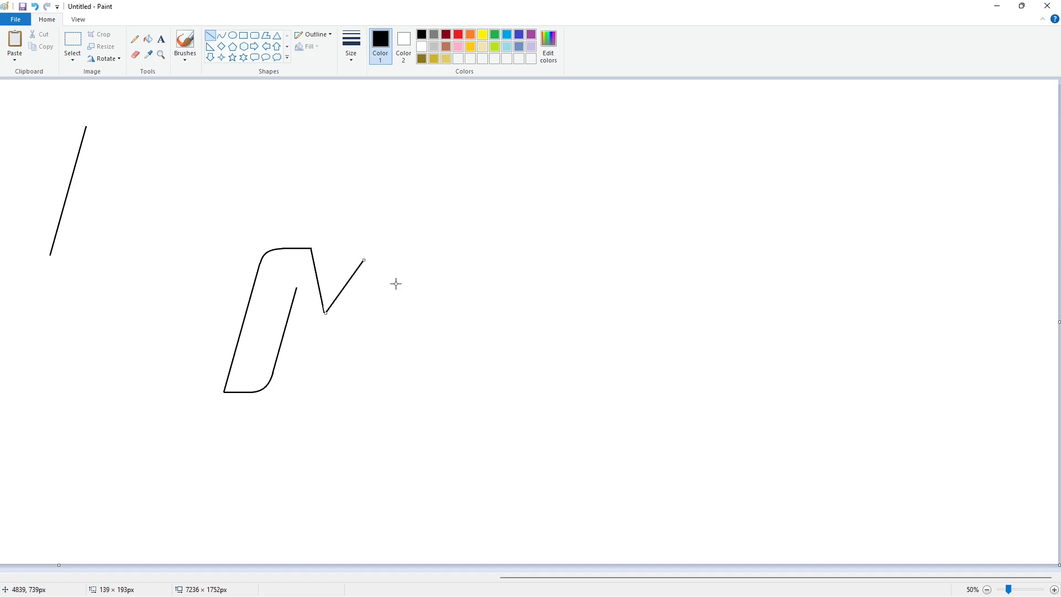
pyautogui.hotkey('ctrl', 'z')
pyautogui.moveTo(325, 313); pyautogui.dragTo(380, 245)
pyautogui.click(403, 267)
# Round the notch's rising line with a curve and extend it with a horizontal line as the second stem's top edge
pyautogui.click(222, 36)
pyautogui.click(430, 268)
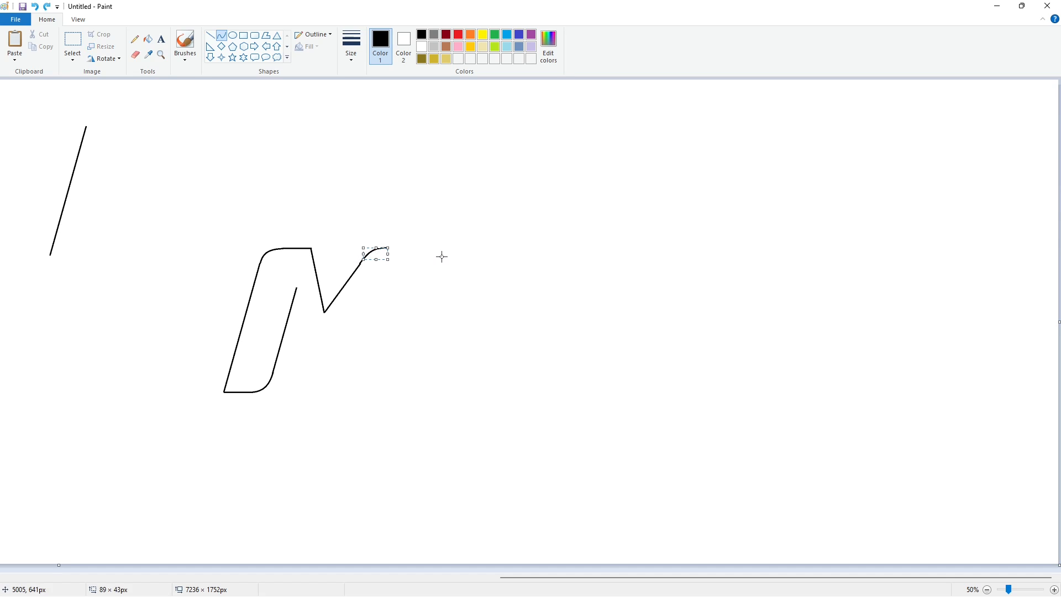
pyautogui.click(441, 256)
pyautogui.click(210, 35)
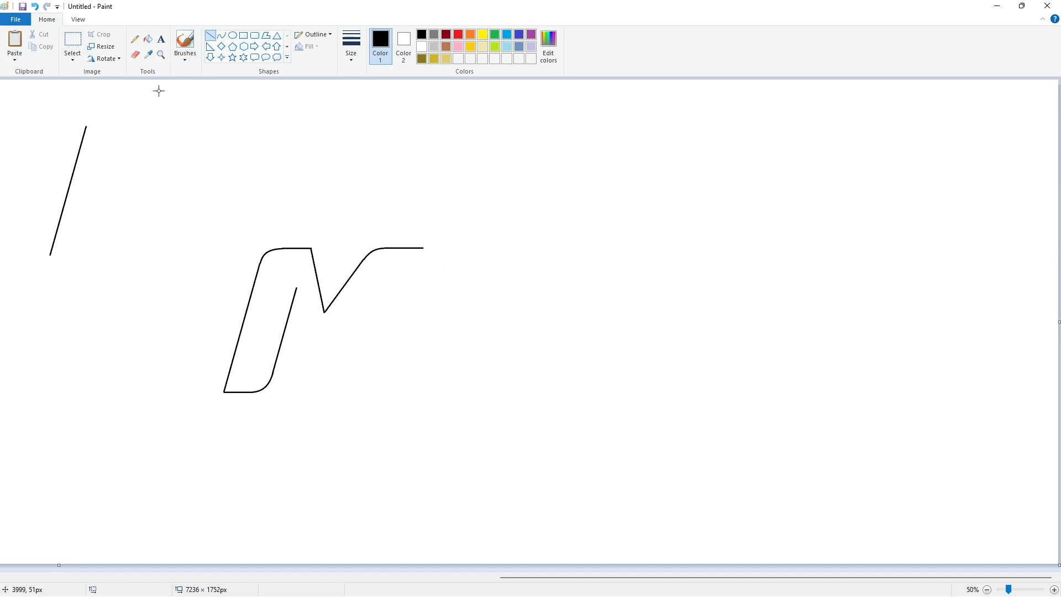
# Copy the full spare slanted line and attach it to the second stem's top edge as the M's outer right edge
pyautogui.click(72, 40)
pyautogui.moveTo(138, 89); pyautogui.dragTo(25, 308)
pyautogui.hotkey('ctrl', 'c')
pyautogui.hotkey('ctrl', 'v')
pyautogui.moveTo(82, 233); pyautogui.dragTo(444, 364)
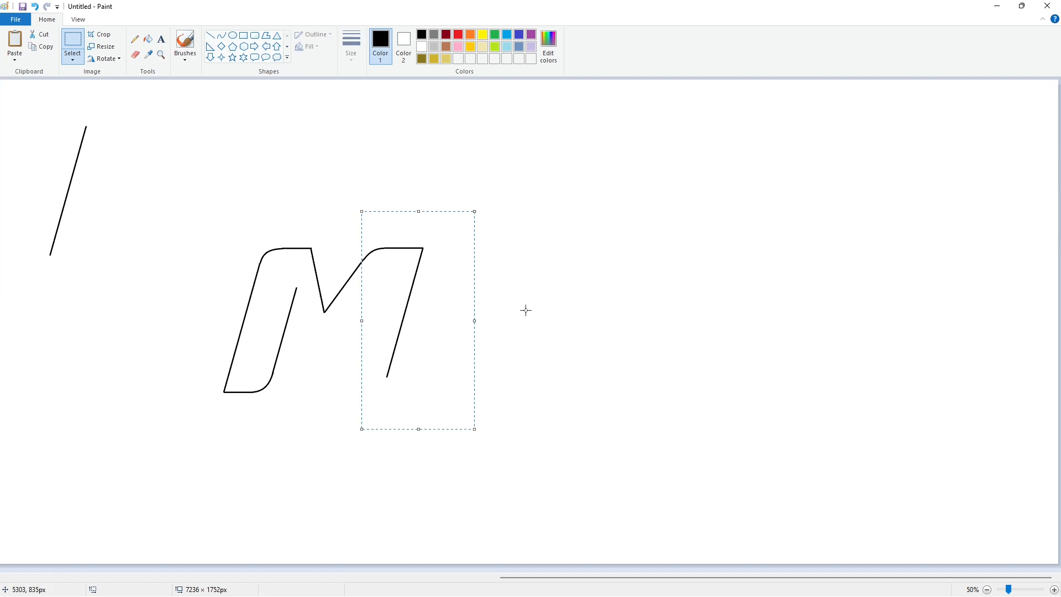
pyautogui.click(509, 348)
# Draw the M's lower V with straight lines and paste a slanted line as the second stem's inner edge
pyautogui.click(210, 35)
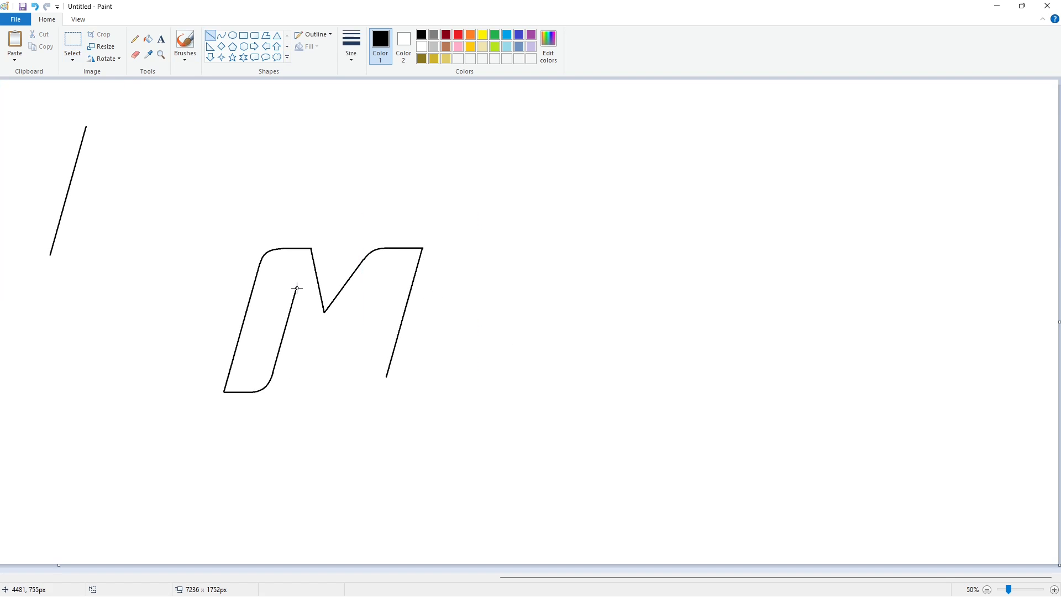
pyautogui.moveTo(302, 394)
pyautogui.mouseDown()
pyautogui.moveTo(277, 294)
pyautogui.moveTo(309, 381)
pyautogui.moveTo(355, 325)
pyautogui.mouseUp()
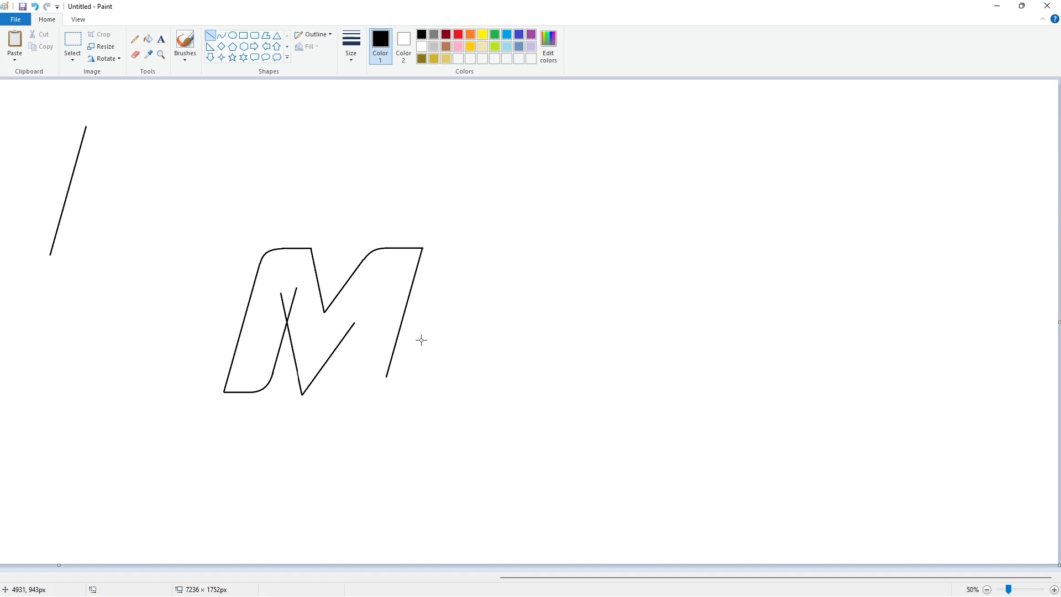
pyautogui.click(72, 40)
pyautogui.hotkey('ctrl', 'v')
pyautogui.moveTo(29, 115)
pyautogui.mouseDown()
pyautogui.moveTo(363, 336)
pyautogui.moveTo(350, 342)
pyautogui.mouseUp()
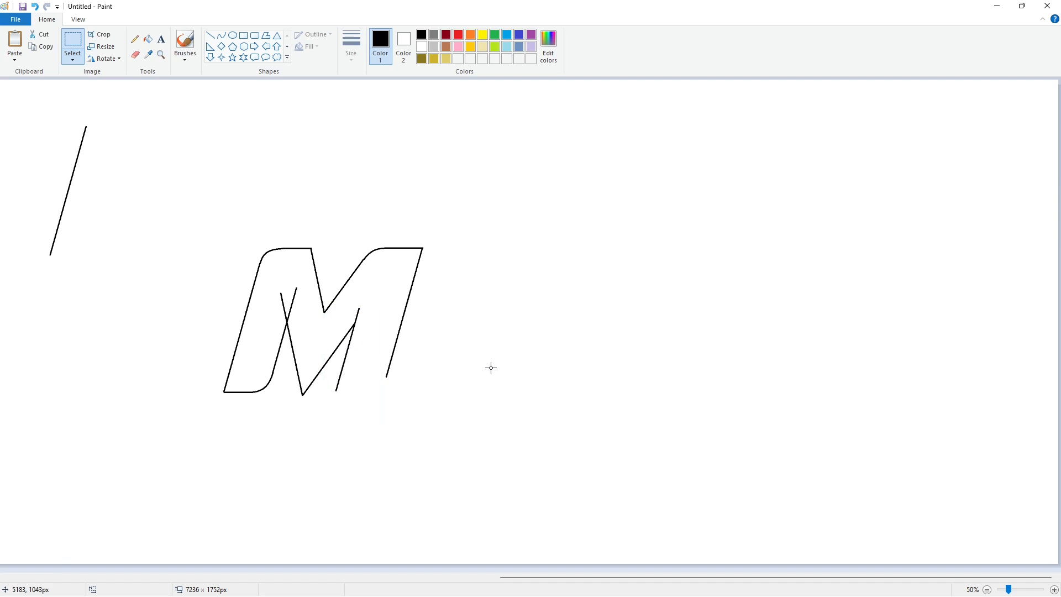
# Close the second stem's base with a curved corner and a horizontal line, and fill the M with black
pyautogui.click(221, 34)
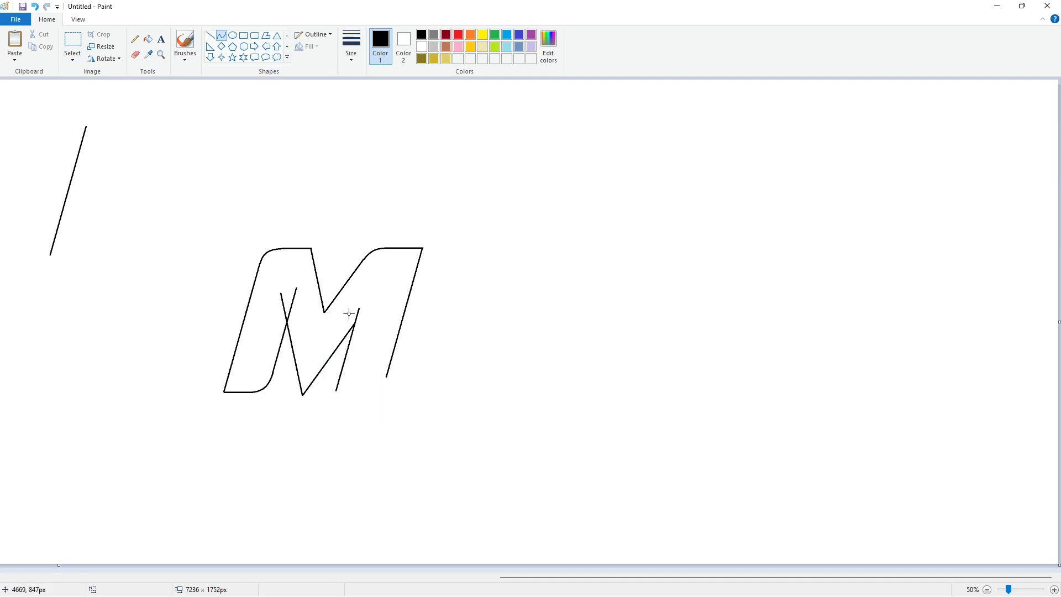
pyautogui.click(377, 392)
pyautogui.click(210, 35)
pyautogui.moveTo(336, 391); pyautogui.dragTo(365, 391)
pyautogui.click(407, 410)
pyautogui.click(146, 40)
pyautogui.click(326, 334)
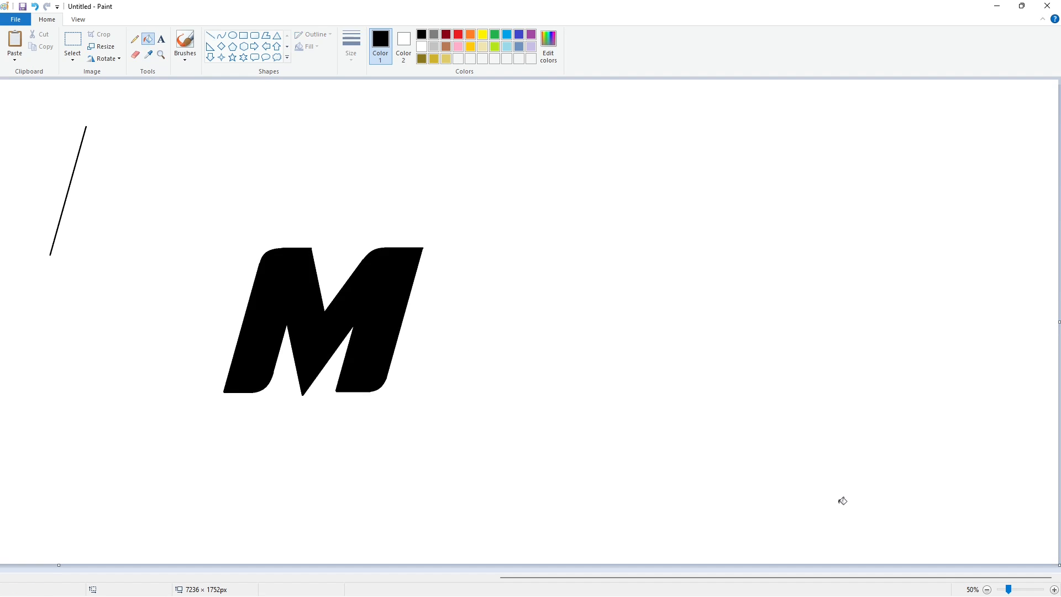
# Smooth the kink in the M's upper-left rounded corner with a short black line
pyautogui.click(1054, 590)
pyautogui.moveTo(499, 578); pyautogui.dragTo(555, 578)
pyautogui.scroll(2, 532, 341)
pyautogui.click(210, 34)
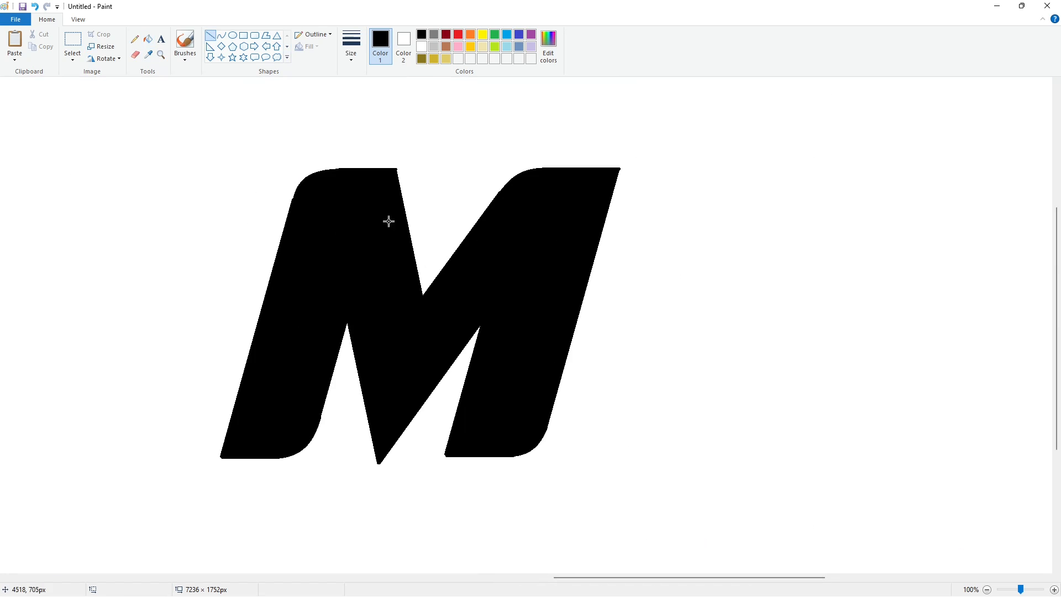
pyautogui.moveTo(293, 200); pyautogui.dragTo(297, 193)
# Trim the lower-left corners of both M stems to sharp points with white lines
pyautogui.moveTo(443, 458); pyautogui.dragTo(451, 435)
pyautogui.click(499, 405)
pyautogui.moveTo(219, 461); pyautogui.dragTo(225, 443)
pyautogui.click(275, 435)
pyautogui.click(421, 46)
pyautogui.moveTo(420, 464); pyautogui.dragTo(466, 464)
pyautogui.click(217, 463)
# Trim the upper-right corners of both M stems with short white lines
pyautogui.moveTo(399, 180); pyautogui.dragTo(396, 157)
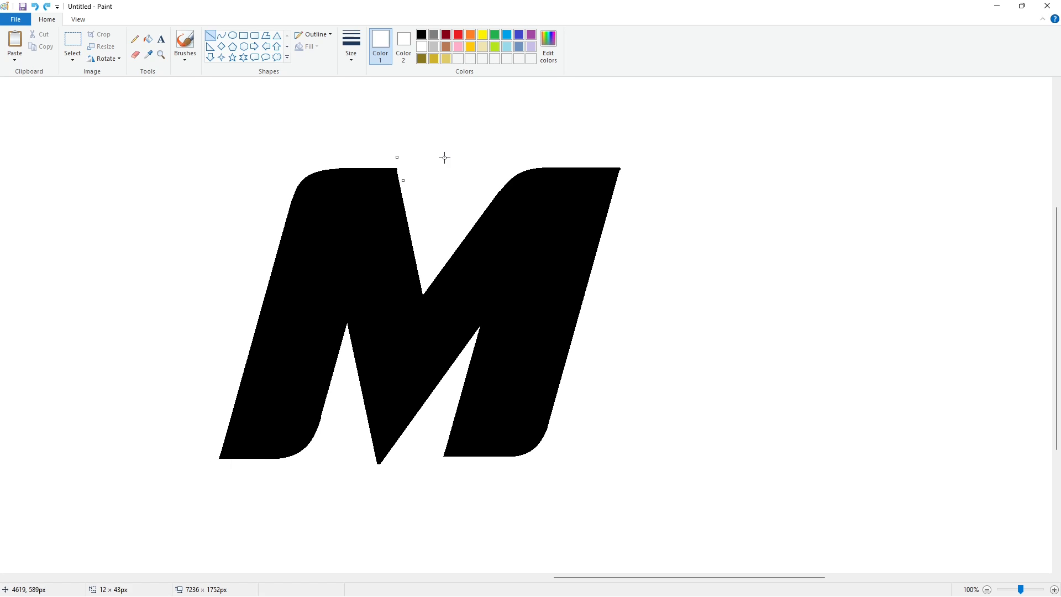
pyautogui.click(442, 158)
pyautogui.moveTo(617, 183); pyautogui.dragTo(625, 157)
pyautogui.click(644, 158)
pyautogui.scroll(-1, 917, 522)
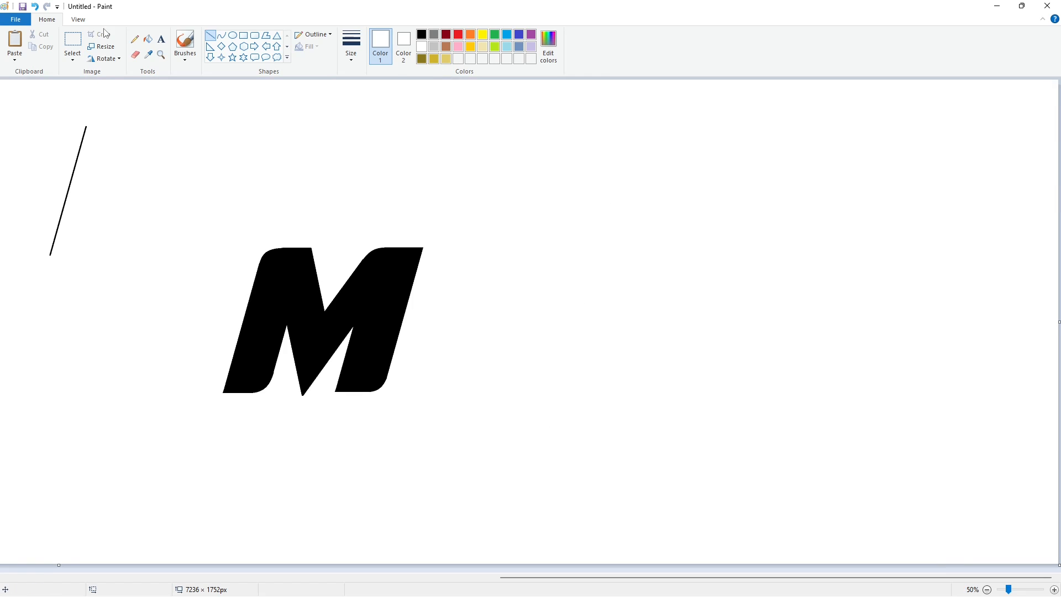
# Copy the whole M and try pasting a duplicate
pyautogui.click(72, 40)
pyautogui.moveTo(126, 160); pyautogui.dragTo(467, 446)
pyautogui.hotkey('ctrl', 'c')
pyautogui.hotkey('ctrl', 'v')
pyautogui.click(613, 315)
pyautogui.hotkey('ctrl', 'z')
# Fill the M with purple and overlay the copied black M, offset slightly down and to the right
pyautogui.click(531, 34)
pyautogui.click(148, 39)
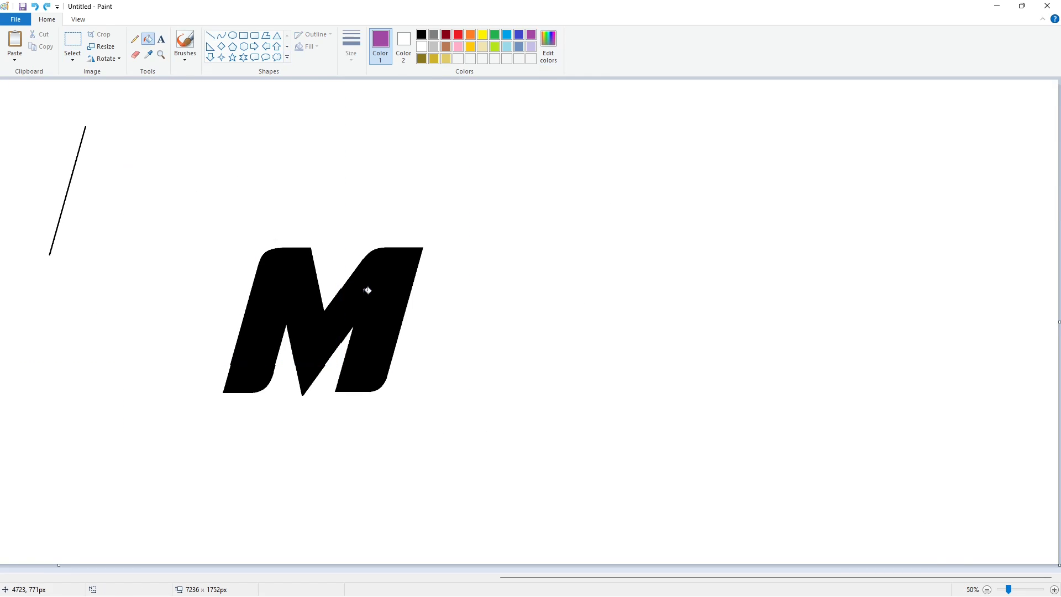
pyautogui.click(367, 290)
pyautogui.hotkey('ctrl', 'v')
pyautogui.moveTo(201, 232); pyautogui.dragTo(334, 319)
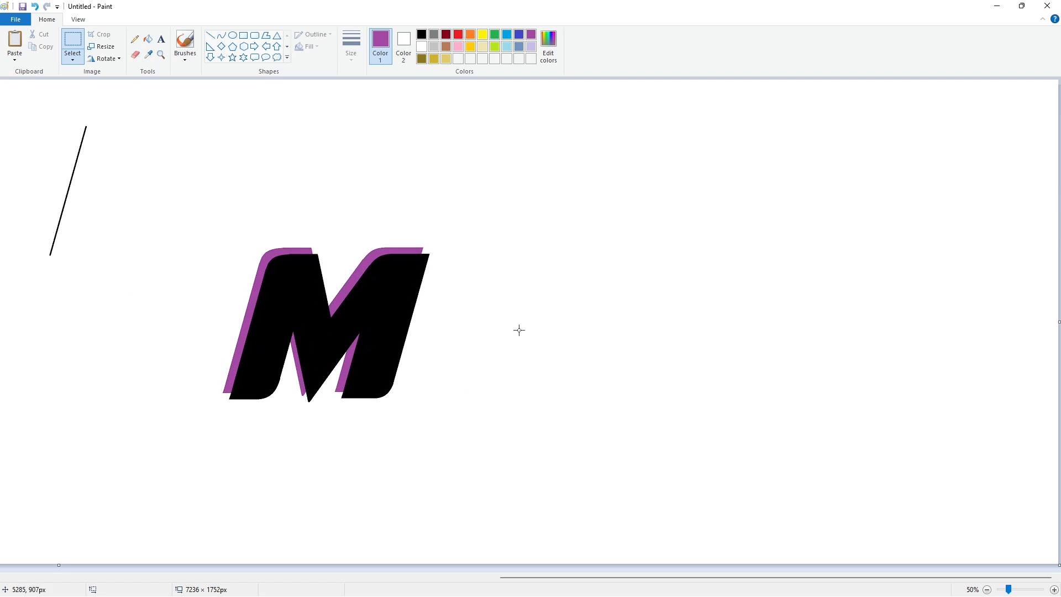
# Undo the overlaid copy and fill the purple M with black again
pyautogui.hotkey('ctrl', 'z')
pyautogui.click(148, 39)
pyautogui.click(422, 34)
pyautogui.click(375, 282)
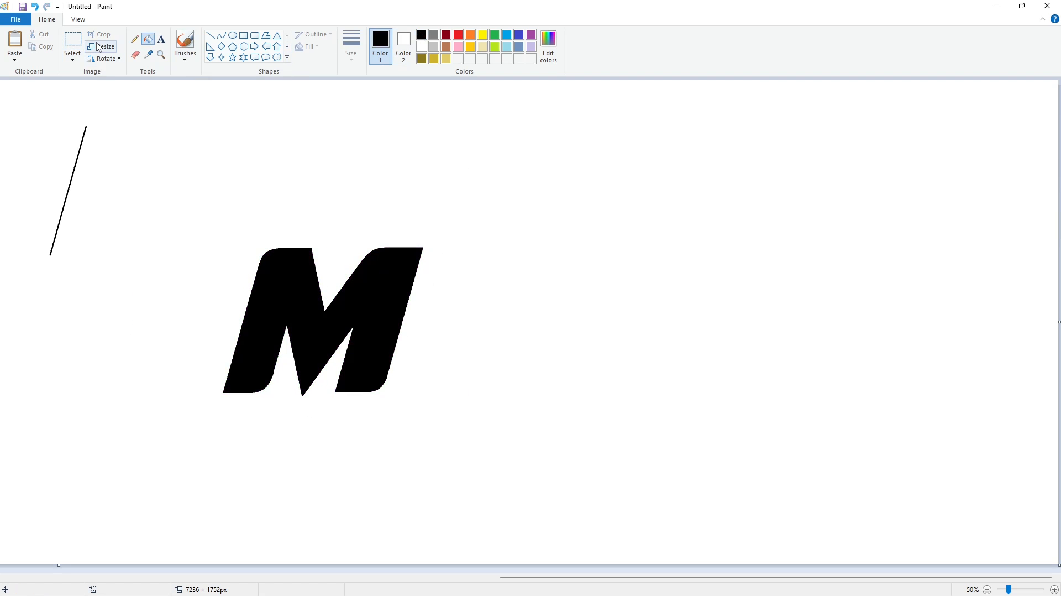
# Duplicate the black M and place the copy in the blank area at the canvas's upper right
pyautogui.click(531, 34)
pyautogui.click(210, 36)
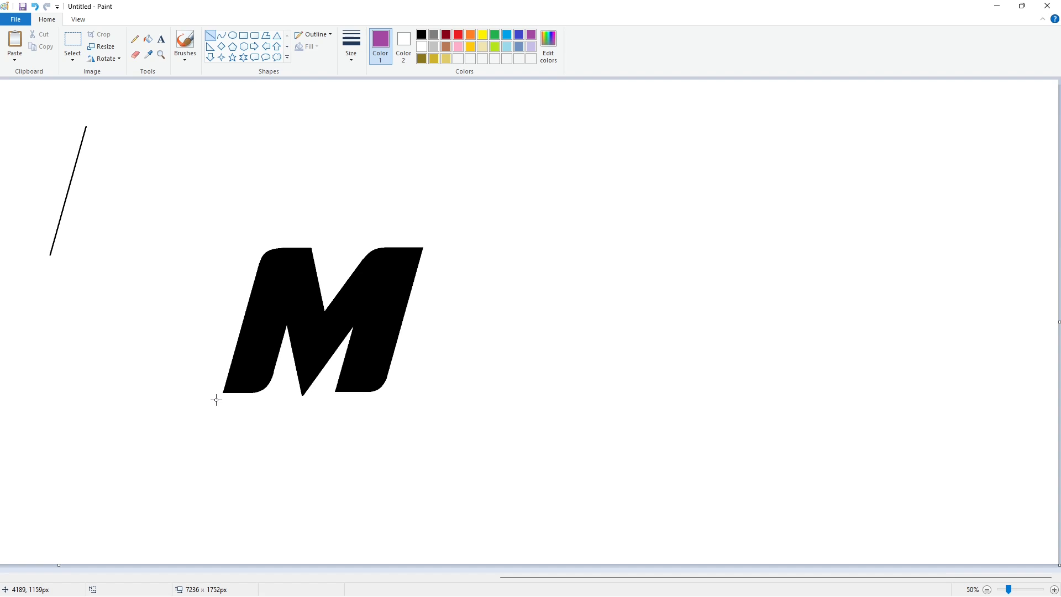
pyautogui.click(72, 44)
pyautogui.moveTo(156, 204); pyautogui.dragTo(503, 464)
pyautogui.hotkey('ctrl', 'c')
pyautogui.hotkey('ctrl', 'v')
pyautogui.moveTo(164, 197); pyautogui.dragTo(914, 166)
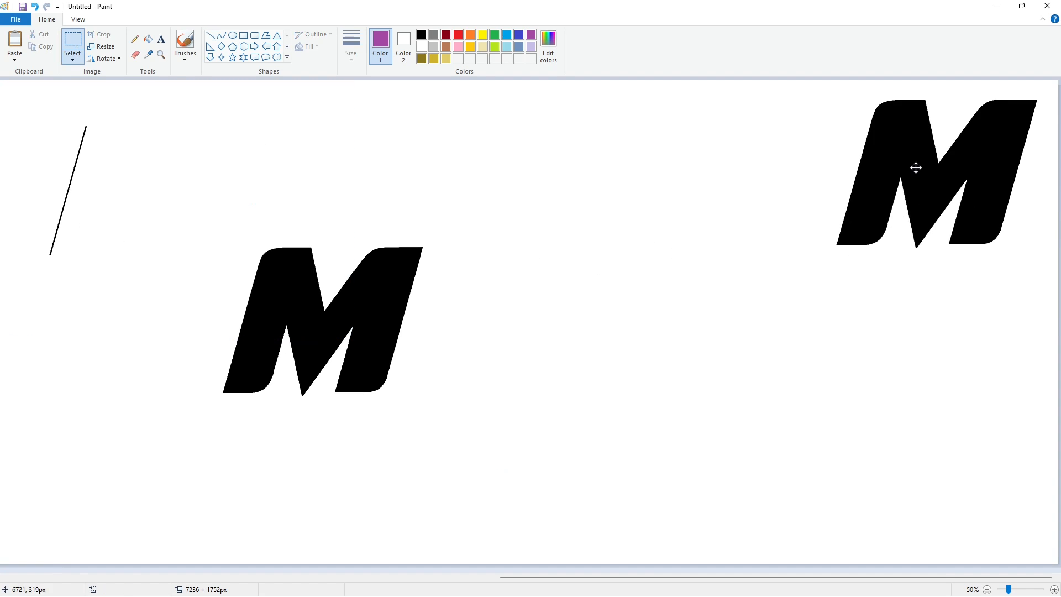
pyautogui.click(946, 449)
# Draw a wide black-outlined rectangle extending right from the original M's right stem, its lower edge level with the M's base
pyautogui.click(243, 36)
pyautogui.click(422, 34)
pyautogui.moveTo(386, 270); pyautogui.dragTo(755, 391)
pyautogui.moveTo(574, 268); pyautogui.dragTo(580, 262)
# Fill the original M and the rectangle beside it with light lavender
pyautogui.click(148, 40)
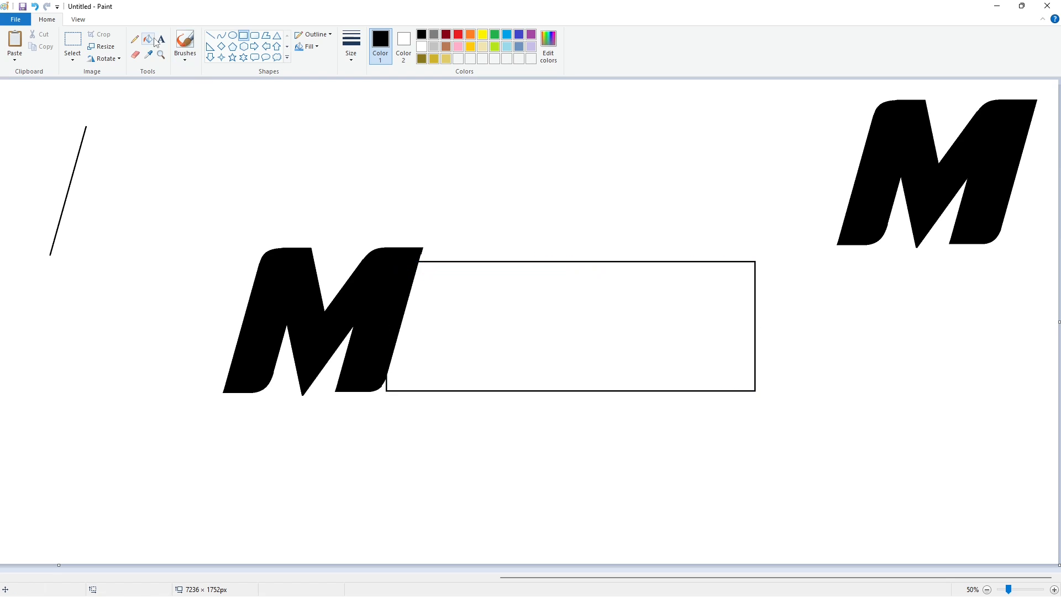
pyautogui.click(472, 304)
pyautogui.click(531, 46)
pyautogui.click(544, 325)
pyautogui.click(72, 43)
pyautogui.click(209, 36)
pyautogui.click(351, 45)
pyautogui.click(376, 121)
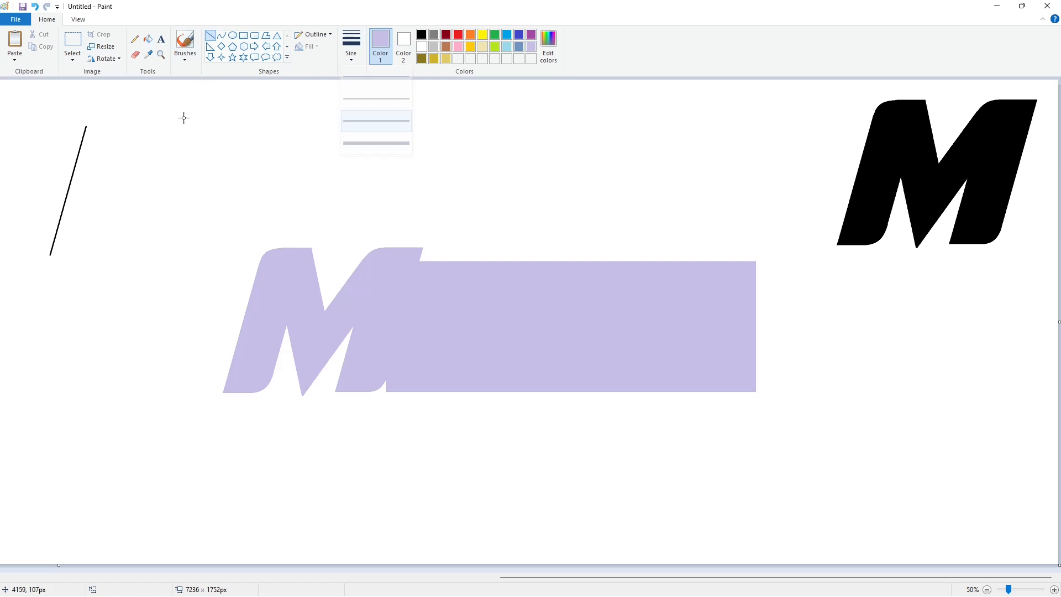
pyautogui.click(72, 44)
pyautogui.moveTo(118, 94); pyautogui.dragTo(19, 301)
pyautogui.hotkey('ctrl', 'c')
pyautogui.hotkey('ctrl', 'v')
pyautogui.moveTo(86, 194); pyautogui.dragTo(424, 338)
pyautogui.press('Delete')
# Draw a longer, thinner black slanted line at the same angle as the existing one and place it to that line's right
pyautogui.click(210, 35)
pyautogui.click(352, 58)
pyautogui.click(375, 100)
pyautogui.click(421, 35)
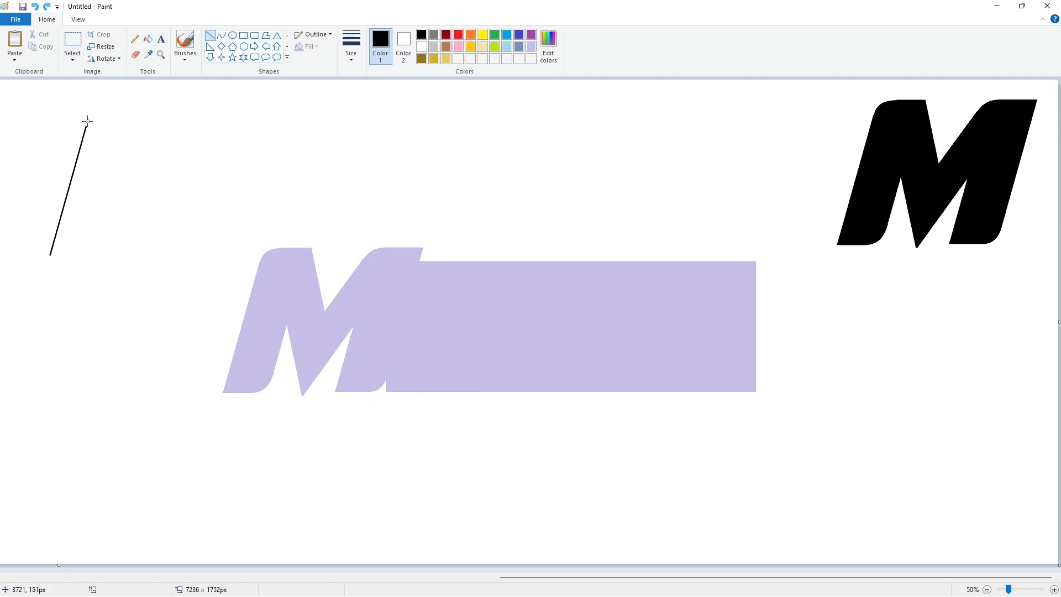
pyautogui.moveTo(90, 115); pyautogui.dragTo(36, 308)
pyautogui.moveTo(63, 209)
pyautogui.mouseDown()
pyautogui.moveTo(85, 292)
pyautogui.moveTo(155, 222)
pyautogui.mouseUp()
# Place two parallel copies of the long slanted line across the lavender rectangle as the edges of the letter I
pyautogui.click(73, 43)
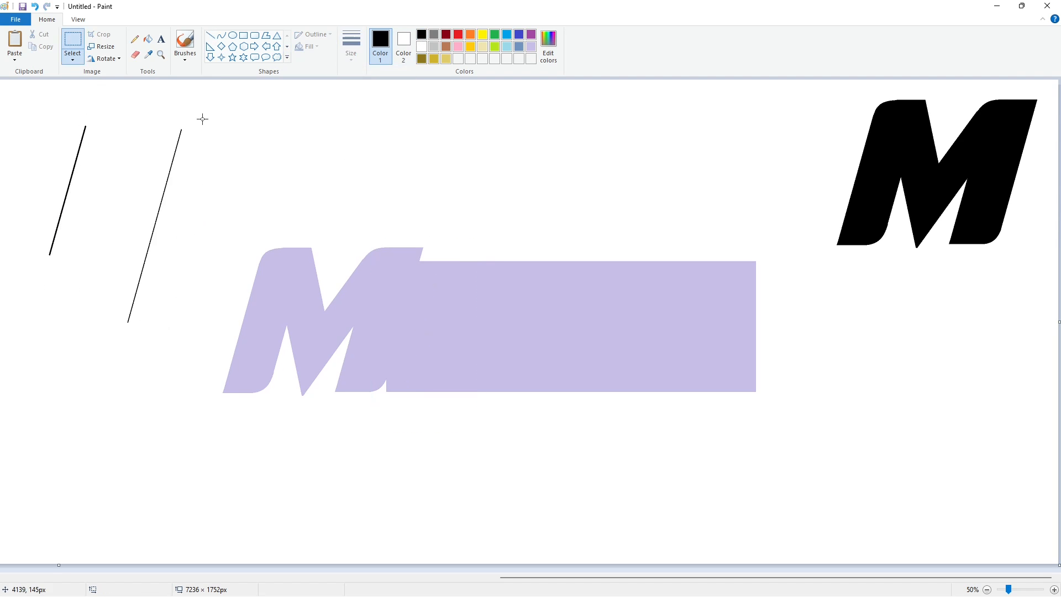
pyautogui.moveTo(202, 118); pyautogui.dragTo(100, 390)
pyautogui.moveTo(184, 232); pyautogui.dragTo(447, 338)
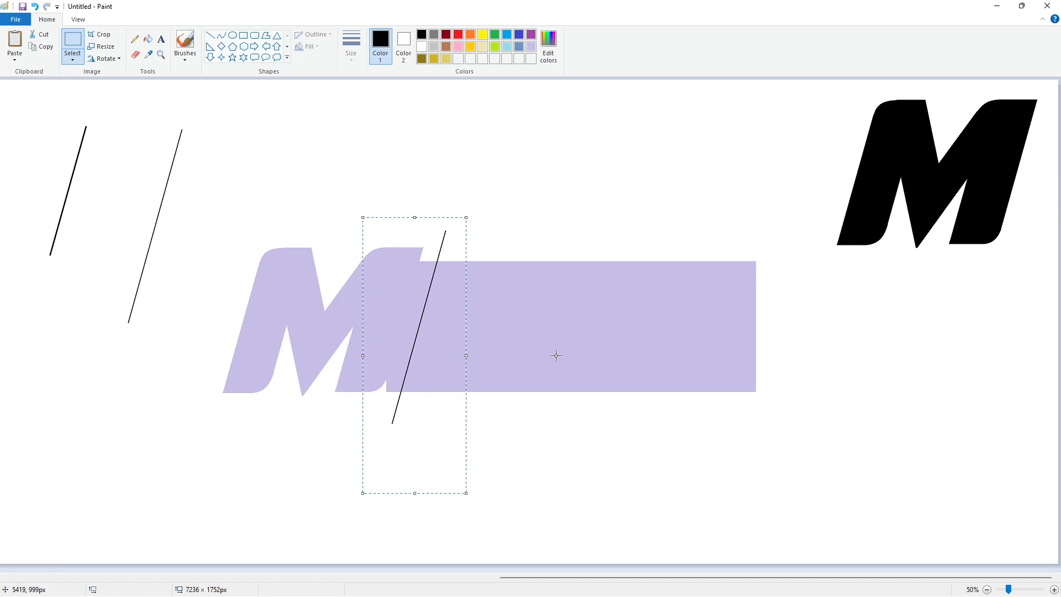
pyautogui.click(547, 386)
pyautogui.hotkey('ctrl', 'v')
pyautogui.moveTo(82, 181); pyautogui.dragTo(491, 320)
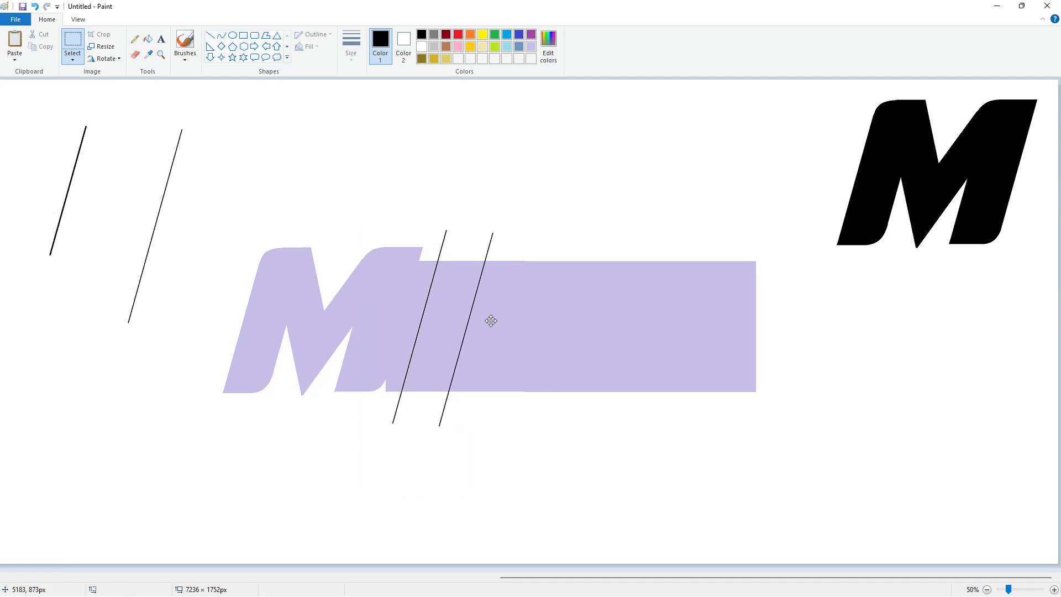
pyautogui.click(607, 346)
# Fill the band between the two slanted lines on the rectangle with purple
pyautogui.click(232, 35)
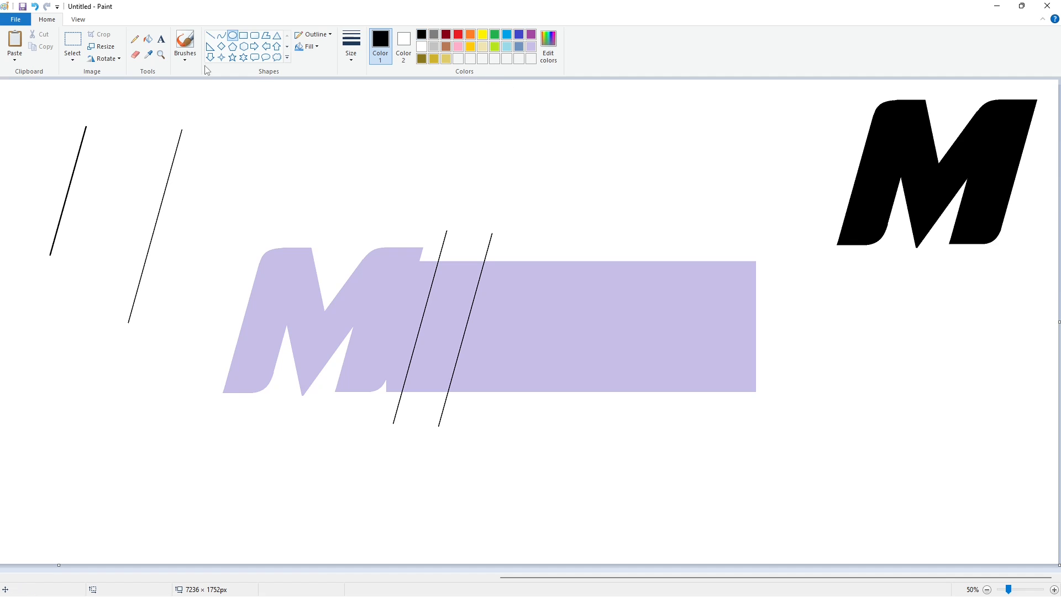
pyautogui.click(148, 38)
pyautogui.click(459, 293)
pyautogui.click(531, 35)
pyautogui.click(462, 297)
# Draw a small black-outlined circle in the blank area above the M
pyautogui.click(422, 35)
pyautogui.click(233, 35)
pyautogui.moveTo(440, 266)
pyautogui.mouseDown()
pyautogui.moveTo(469, 298)
pyautogui.moveTo(225, 125)
pyautogui.moveTo(273, 177)
pyautogui.mouseUp()
# Copy the small circle and fit the duplicate into the upper-left corner of the purple stem
pyautogui.click(72, 44)
pyautogui.click(1054, 589)
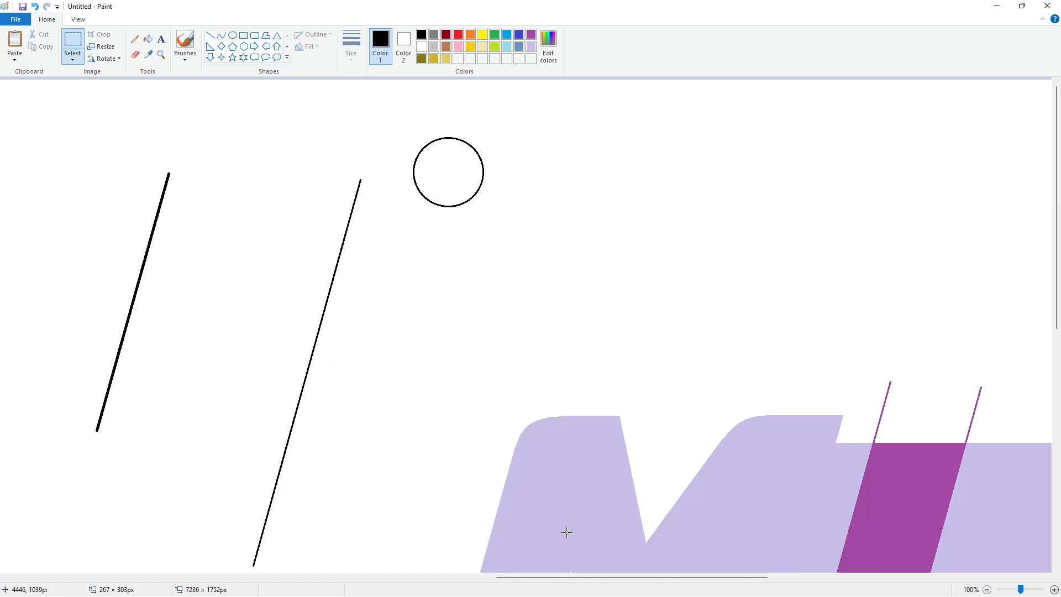
pyautogui.hotkey('ctrl', 'x')
pyautogui.scroll(-3, 565, 530)
pyautogui.moveTo(558, 578); pyautogui.dragTo(702, 577)
pyautogui.hotkey('ctrl', 'v')
pyautogui.moveTo(70, 151); pyautogui.dragTo(343, 234)
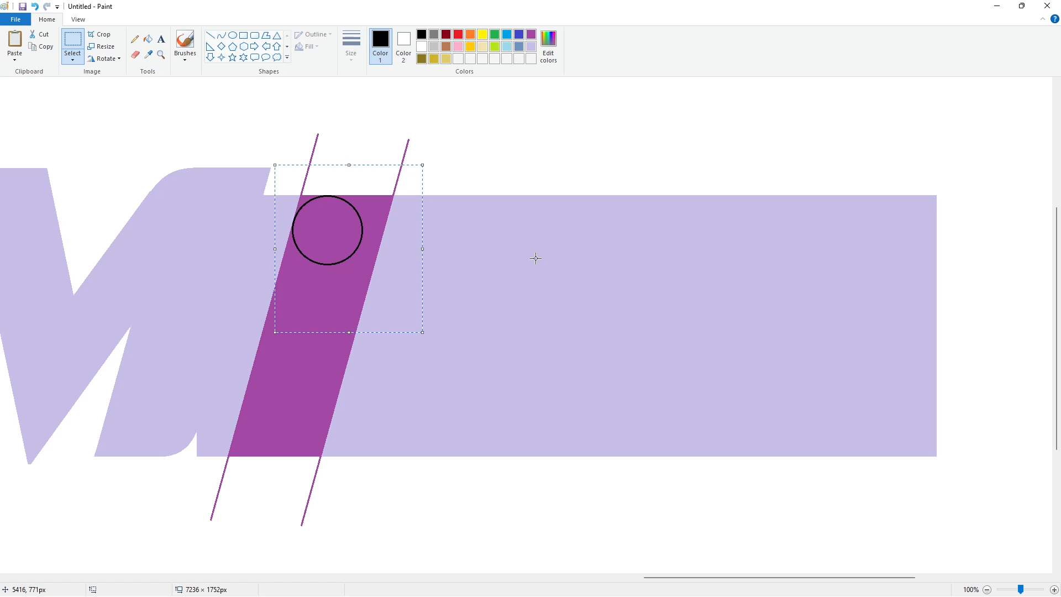
pyautogui.click(535, 258)
# Round the purple stem's upper-left corner by filling the area outside the circle white and recoloring the circle outline purple
pyautogui.click(148, 40)
pyautogui.click(422, 46)
pyautogui.click(305, 199)
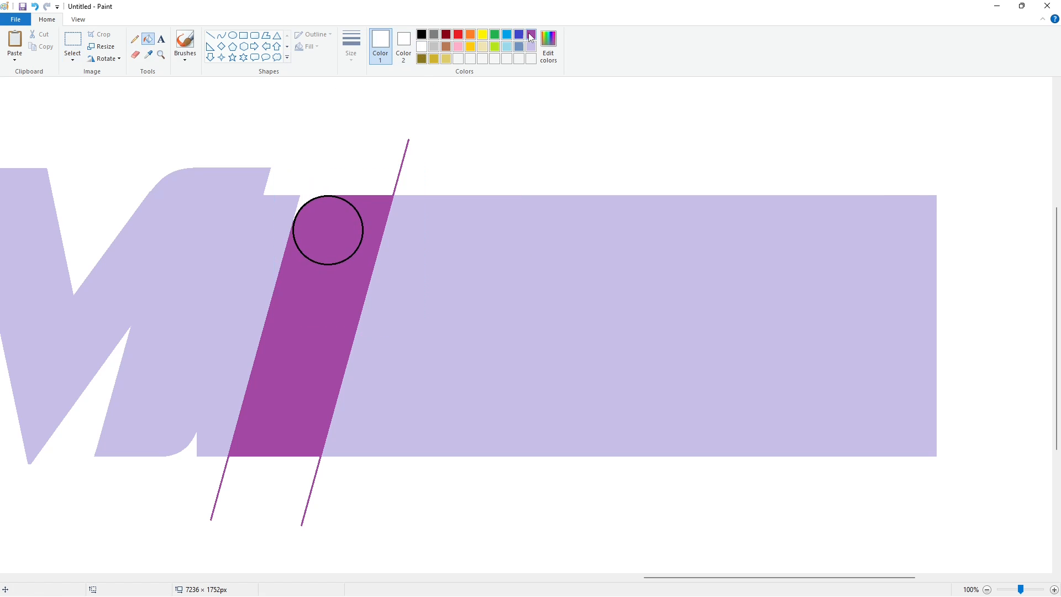
pyautogui.click(531, 34)
pyautogui.click(353, 206)
# Paste another circle copy and align it inside the purple stem's lower-right corner
pyautogui.click(987, 590)
pyautogui.click(1054, 590)
pyautogui.scroll(3, 614, 422)
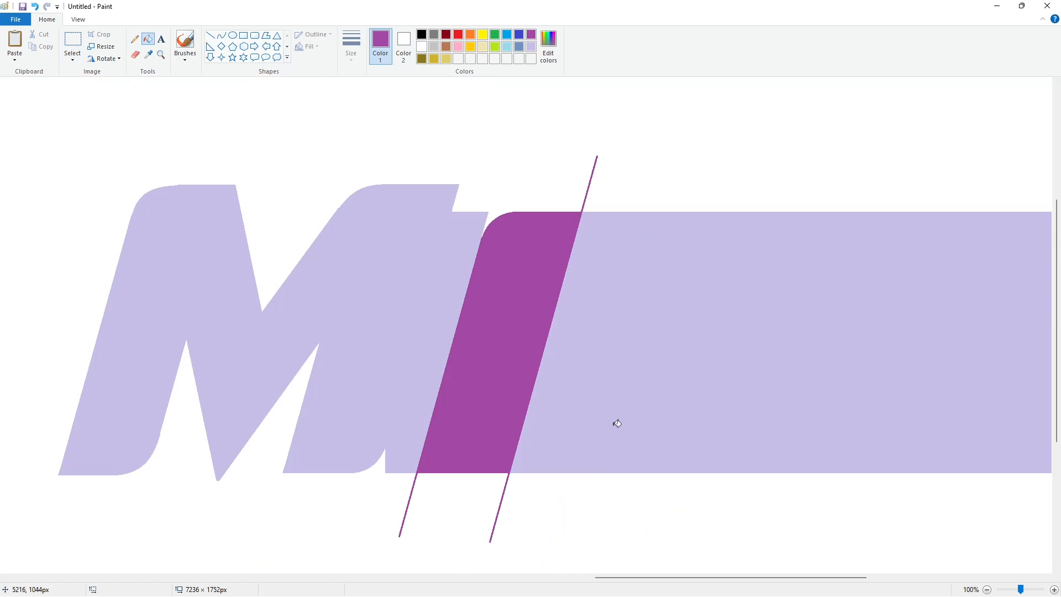
pyautogui.hotkey('ctrl', 'v')
pyautogui.moveTo(59, 144); pyautogui.dragTo(483, 438)
pyautogui.press('Down')
pyautogui.press('Down')
pyautogui.press('Down')
pyautogui.press('Right')
pyautogui.press('Right')
pyautogui.press('Right')
pyautogui.press('Right')
pyautogui.press('Right')
pyautogui.press('Right')
pyautogui.press('Right')
pyautogui.press('Right')
pyautogui.press('Right')
pyautogui.press('Right')
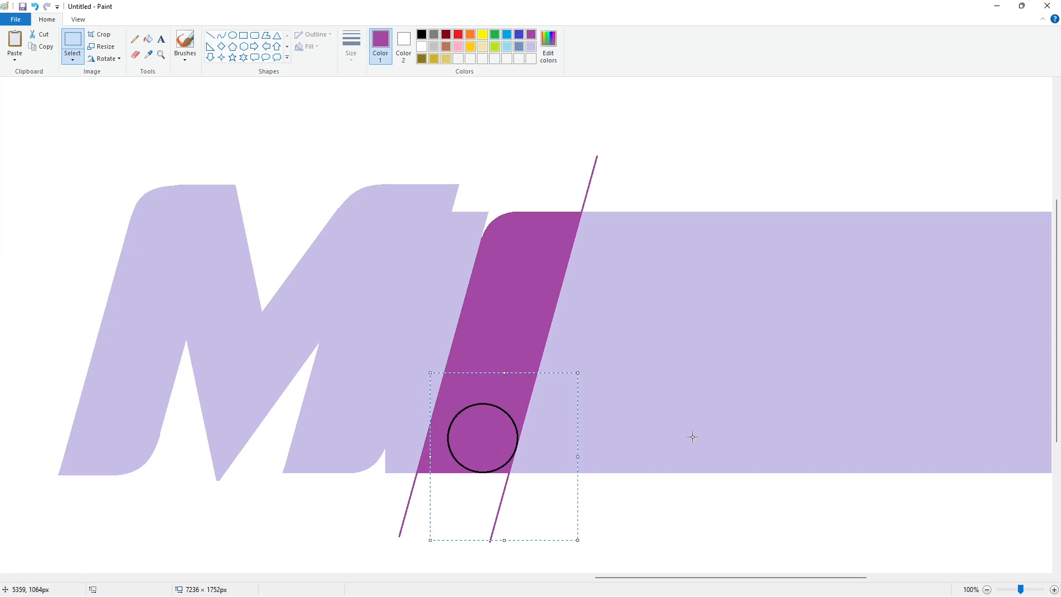
pyautogui.click(692, 437)
# Round the stem's lower-right corner by filling the outer area white and the circle outline purple
pyautogui.click(148, 39)
pyautogui.click(422, 46)
pyautogui.click(507, 467)
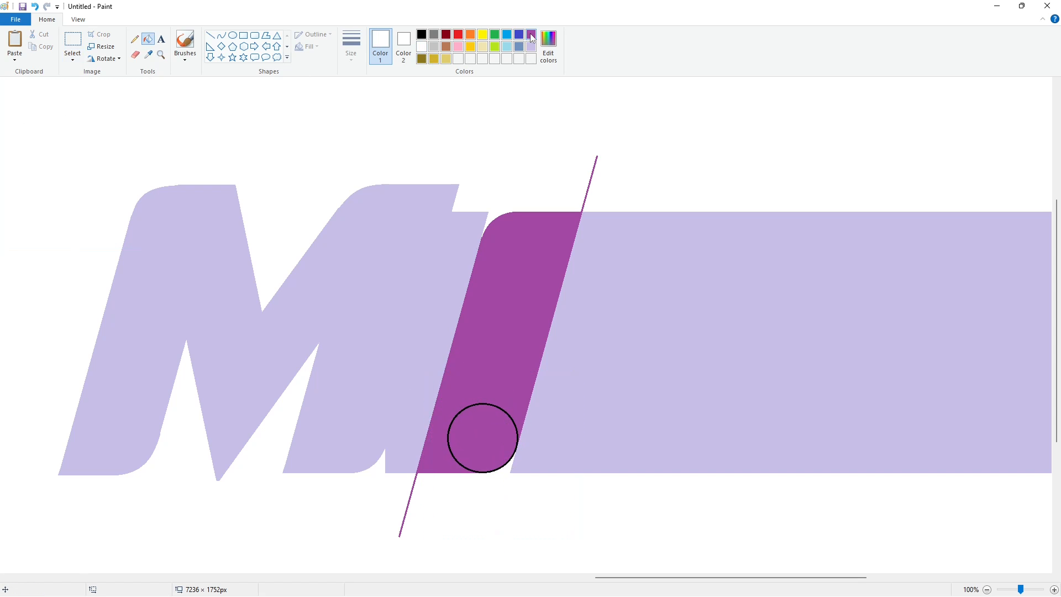
pyautogui.click(531, 35)
pyautogui.click(510, 415)
# Fill the letter I with black and turn the line ends projecting beyond it white
pyautogui.click(422, 35)
pyautogui.click(505, 280)
pyautogui.click(422, 46)
pyautogui.click(210, 35)
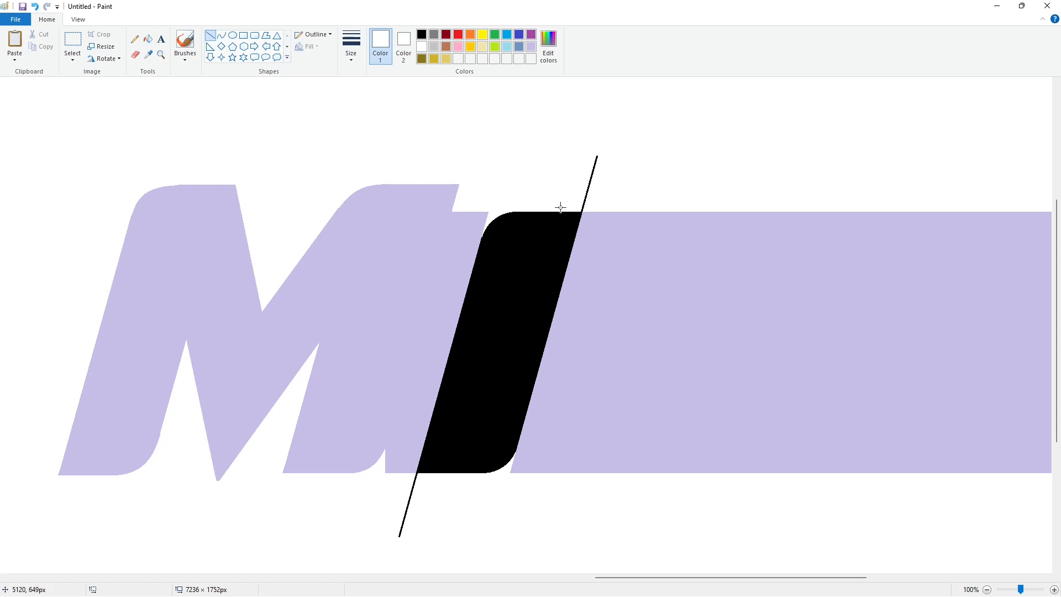
pyautogui.click(148, 39)
pyautogui.click(588, 192)
pyautogui.click(410, 496)
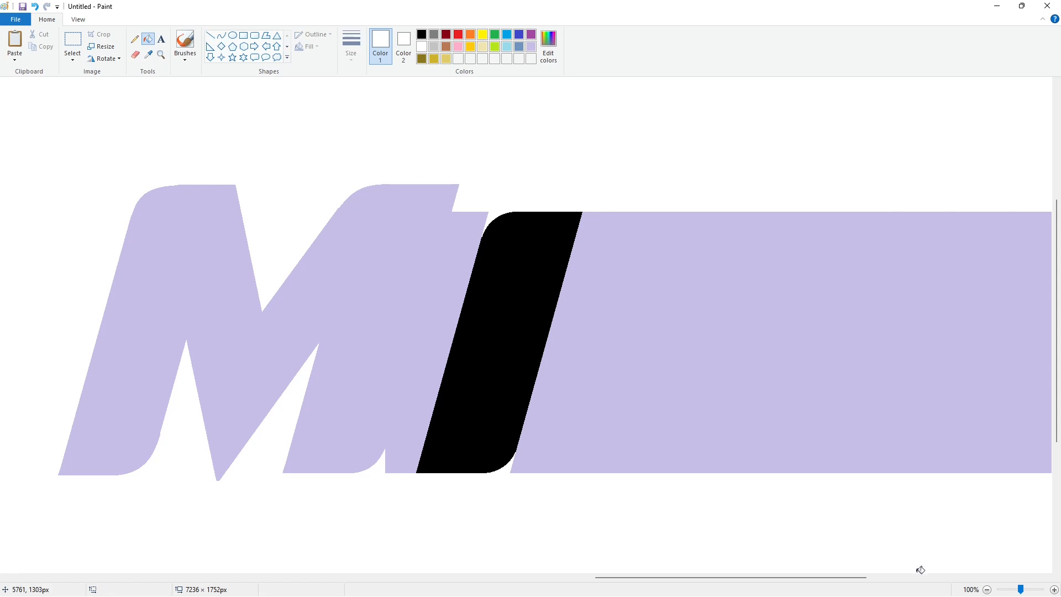
# Copy the I to the blank area at the canvas's lower left and clear the lavender around the copy
pyautogui.click(987, 589)
pyautogui.click(72, 44)
pyautogui.moveTo(495, 248); pyautogui.dragTo(388, 440)
pyautogui.hotkey('ctrl', 'v')
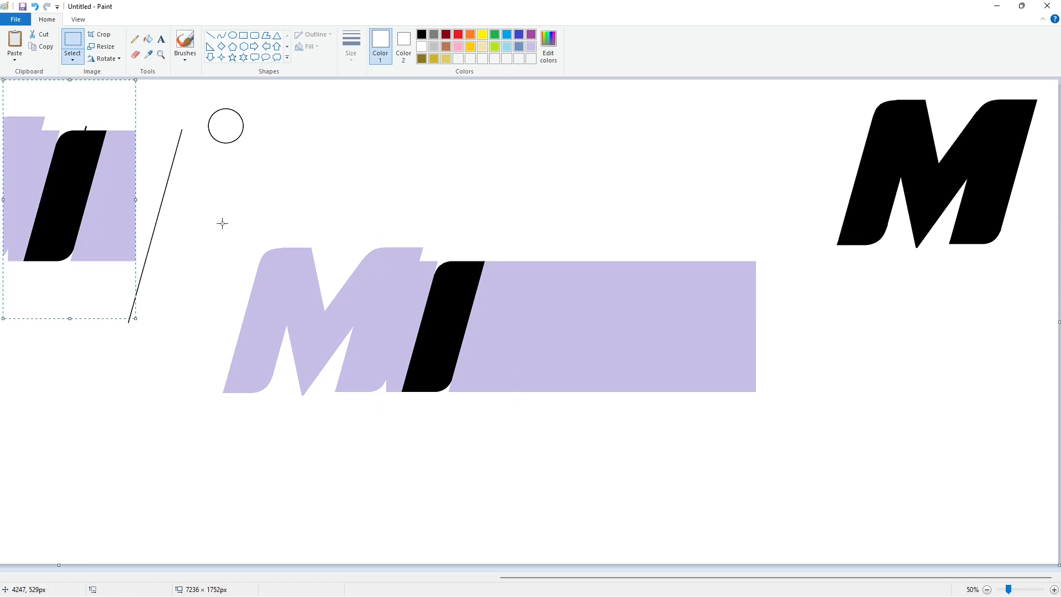
pyautogui.moveTo(99, 221); pyautogui.dragTo(124, 469)
pyautogui.click(151, 373)
# Duplicate the isolated I and position the copy right of the first I on the rectangle, leaving a narrow slanted gap
pyautogui.moveTo(160, 351); pyautogui.dragTo(25, 526)
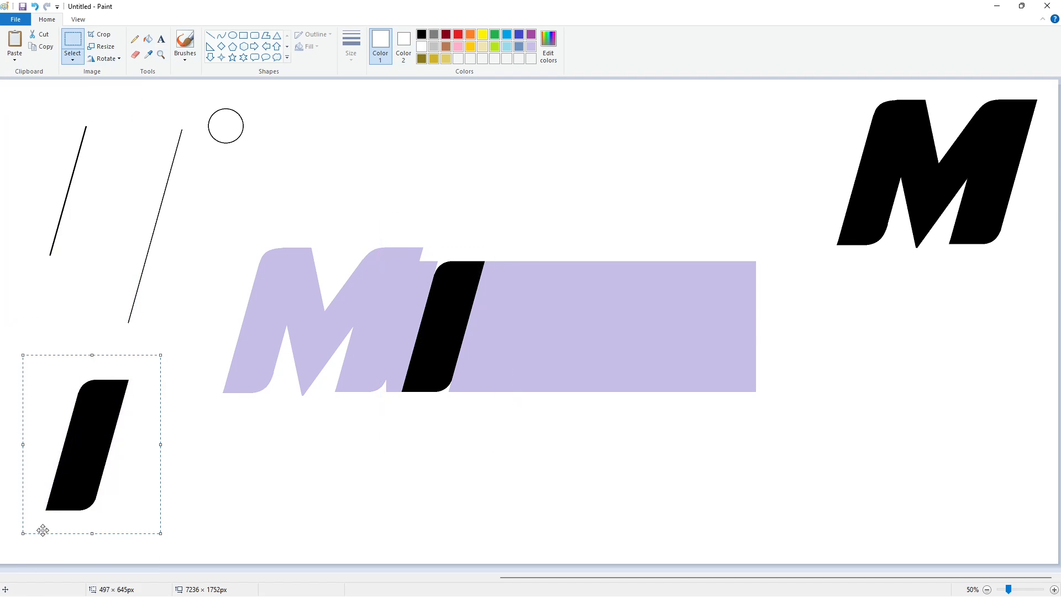
pyautogui.hotkey('ctrl', 'c')
pyautogui.hotkey('ctrl', 'v')
pyautogui.moveTo(116, 204)
pyautogui.mouseDown()
pyautogui.moveTo(500, 329)
pyautogui.moveTo(467, 331)
pyautogui.mouseUp()
pyautogui.press('Down')
pyautogui.press('Down')
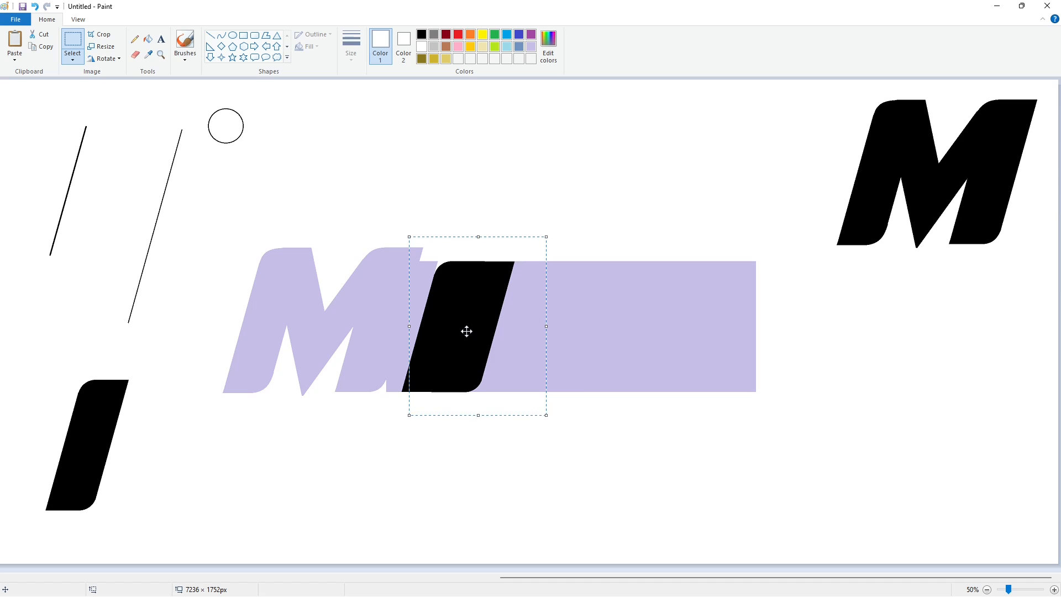
pyautogui.press('Right')
pyautogui.press('Right')
pyautogui.press('Right')
pyautogui.press('Right')
pyautogui.press('Right')
pyautogui.press('Right')
pyautogui.press('Right')
pyautogui.press('Right')
pyautogui.press('Right')
pyautogui.press('Right')
pyautogui.press('Right')
pyautogui.press('Right')
pyautogui.press('Right')
pyautogui.press('Right')
pyautogui.press('Right')
pyautogui.press('Right')
pyautogui.press('Right')
pyautogui.press('Right')
pyautogui.press('Right')
pyautogui.press('Right')
pyautogui.press('Right')
pyautogui.press('Right')
pyautogui.press('Right')
pyautogui.press('Right')
pyautogui.press('Right')
pyautogui.press('Right')
pyautogui.press('Right')
pyautogui.press('Right')
pyautogui.press('Right')
pyautogui.press('Right')
pyautogui.press('Right')
pyautogui.press('Right')
pyautogui.press('Right')
pyautogui.press('Right')
pyautogui.press('Right')
pyautogui.press('Right')
pyautogui.press('Right')
pyautogui.press('Right')
pyautogui.press('Right')
pyautogui.press('Right')
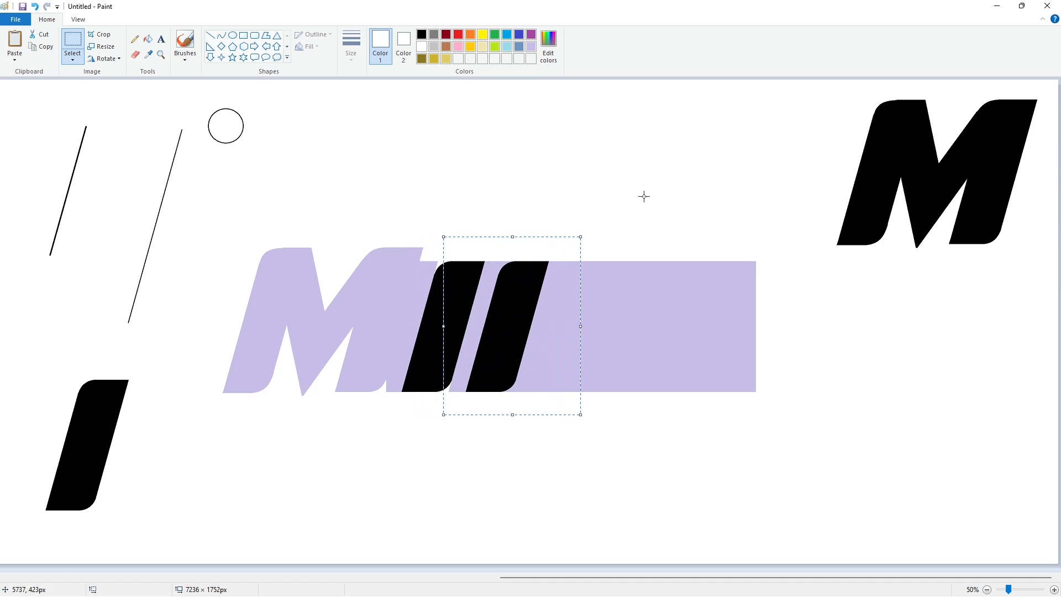
# Outline an L's foot at the base of the second stem with a horizontal and a vertical black line
pyautogui.click(210, 35)
pyautogui.click(421, 34)
pyautogui.moveTo(520, 362)
pyautogui.mouseDown()
pyautogui.moveTo(589, 364)
pyautogui.moveTo(562, 379)
pyautogui.moveTo(563, 405)
pyautogui.mouseUp()
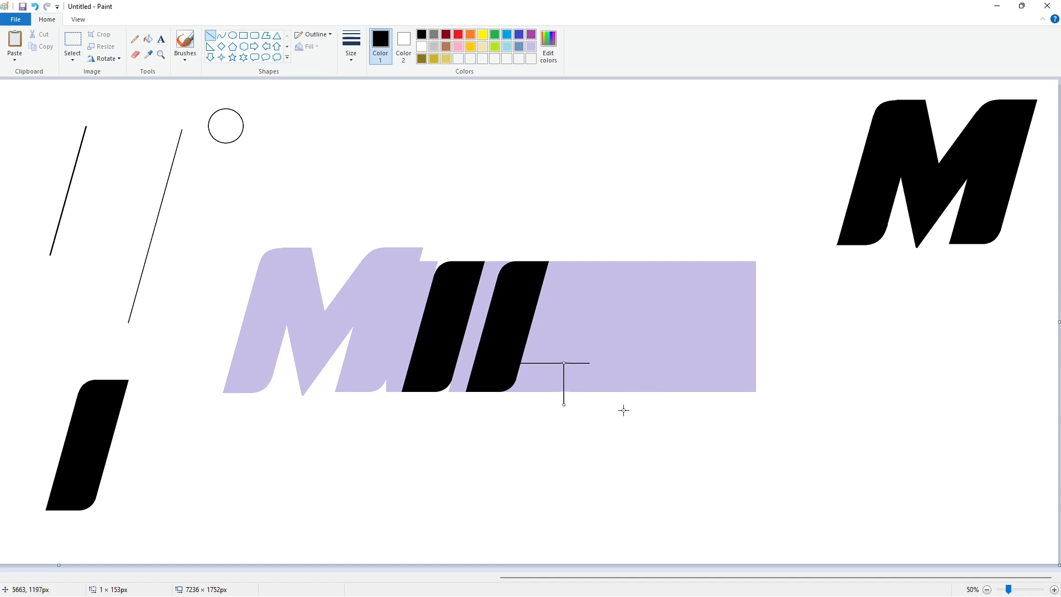
# Fill the foot area to join it to the stem and color the whole L purple
pyautogui.click(147, 38)
pyautogui.click(539, 372)
pyautogui.click(531, 35)
pyautogui.click(516, 299)
# Copy the small guide circle onto the L's foot and undo its first placement
pyautogui.click(72, 41)
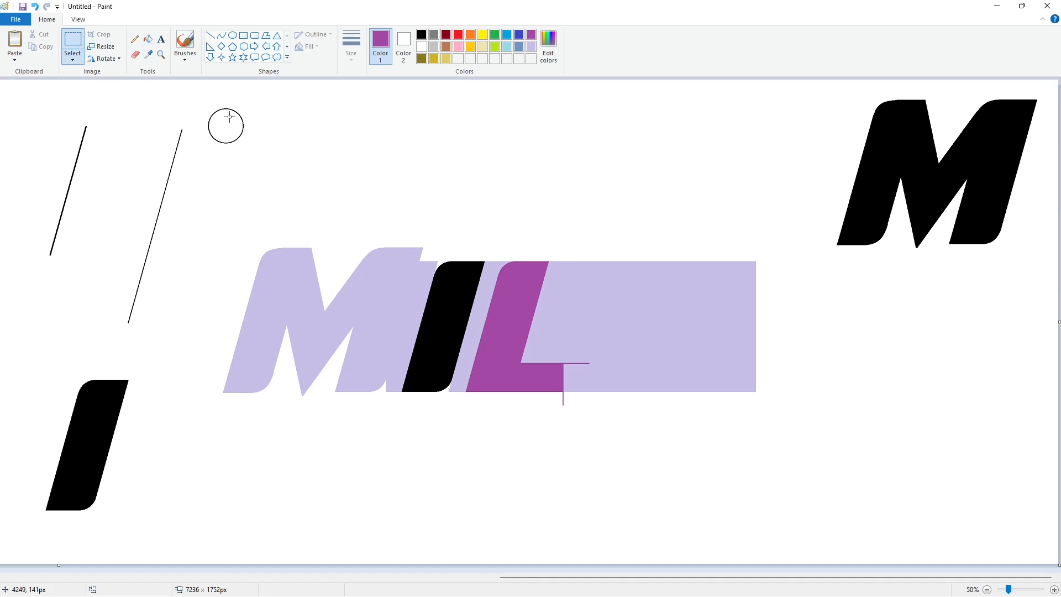
pyautogui.moveTo(193, 91); pyautogui.dragTo(279, 171)
pyautogui.click(530, 263)
pyautogui.click(1053, 589)
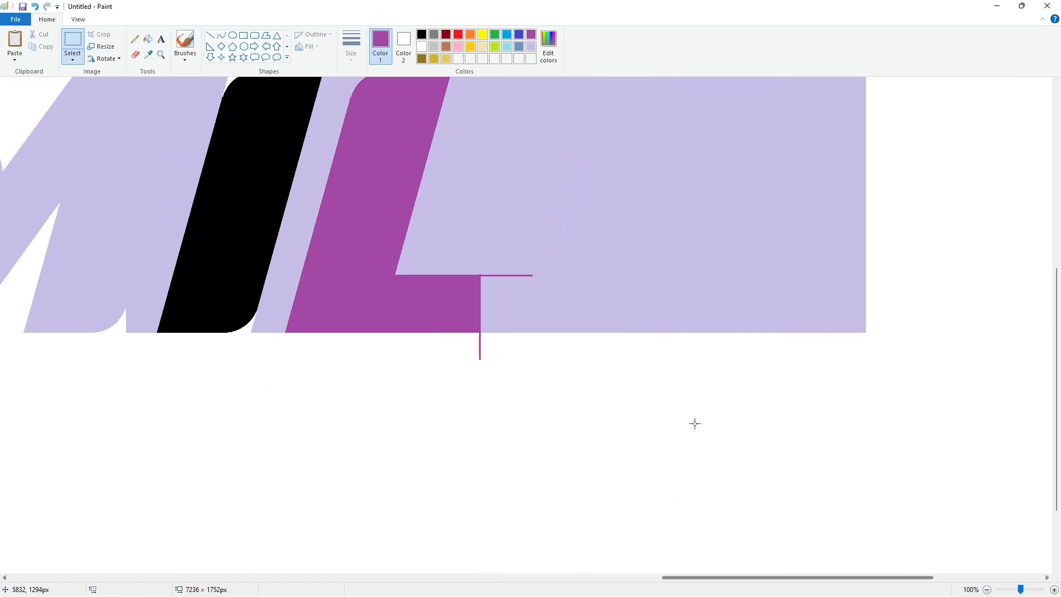
pyautogui.hotkey('ctrl', 'v')
pyautogui.moveTo(92, 150); pyautogui.dragTo(454, 293)
pyautogui.press('Right')
pyautogui.press('Right')
pyautogui.press('Right')
pyautogui.press('Right')
pyautogui.press('Right')
pyautogui.press('Right')
pyautogui.press('Right')
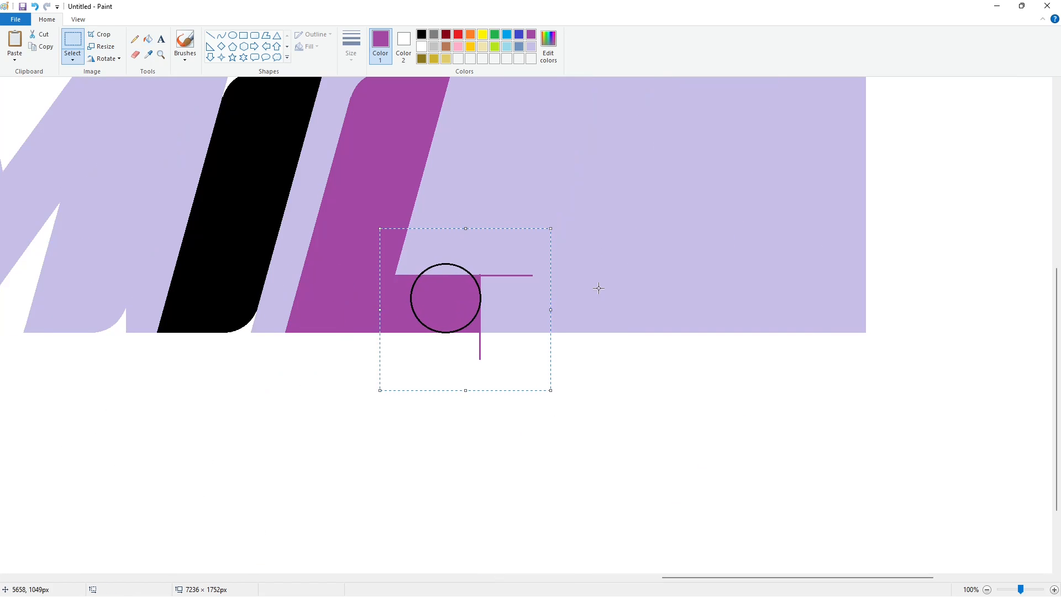
pyautogui.click(598, 288)
pyautogui.hotkey('ctrl', 'z')
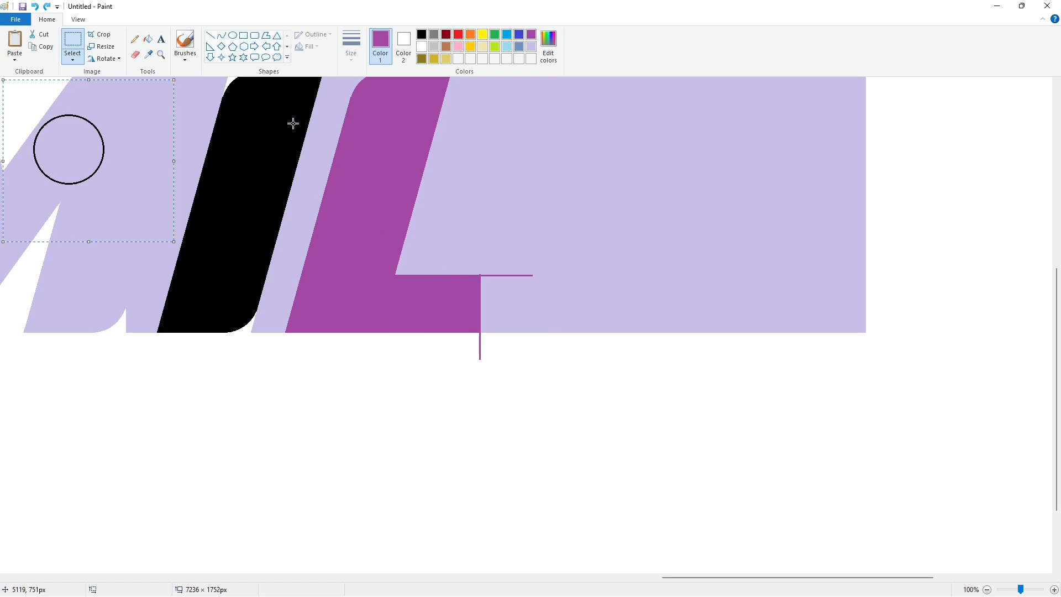
# Position the pasted circle over the L's foot so it touches the foot's outer and bottom edges
pyautogui.moveTo(128, 143); pyautogui.dragTo(498, 292)
pyautogui.press('Right')
pyautogui.press('Right')
pyautogui.press('Right')
pyautogui.press('Right')
pyautogui.press('Right')
pyautogui.press('Right')
pyautogui.press('Right')
pyautogui.press('Right')
pyautogui.press('Right')
pyautogui.press('Right')
pyautogui.press('Right')
pyautogui.press('Right')
pyautogui.click(628, 283)
# Round the foot's lower outer corner along the circle, clearing the excess outside and blending the leftover circle outline into the purple and lavender
pyautogui.click(148, 40)
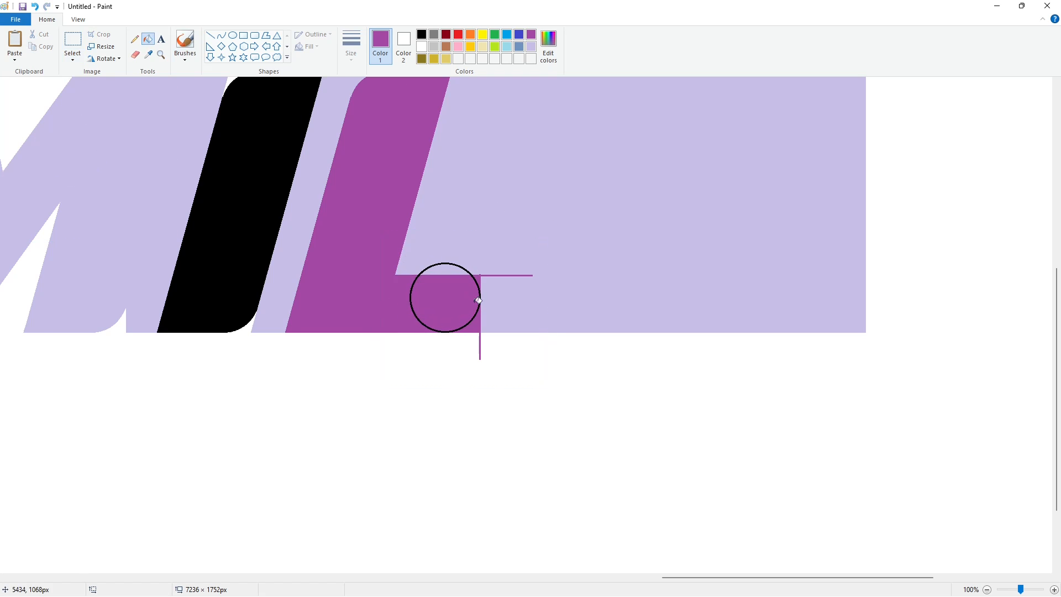
pyautogui.click(422, 46)
pyautogui.click(476, 325)
pyautogui.click(531, 46)
pyautogui.click(210, 35)
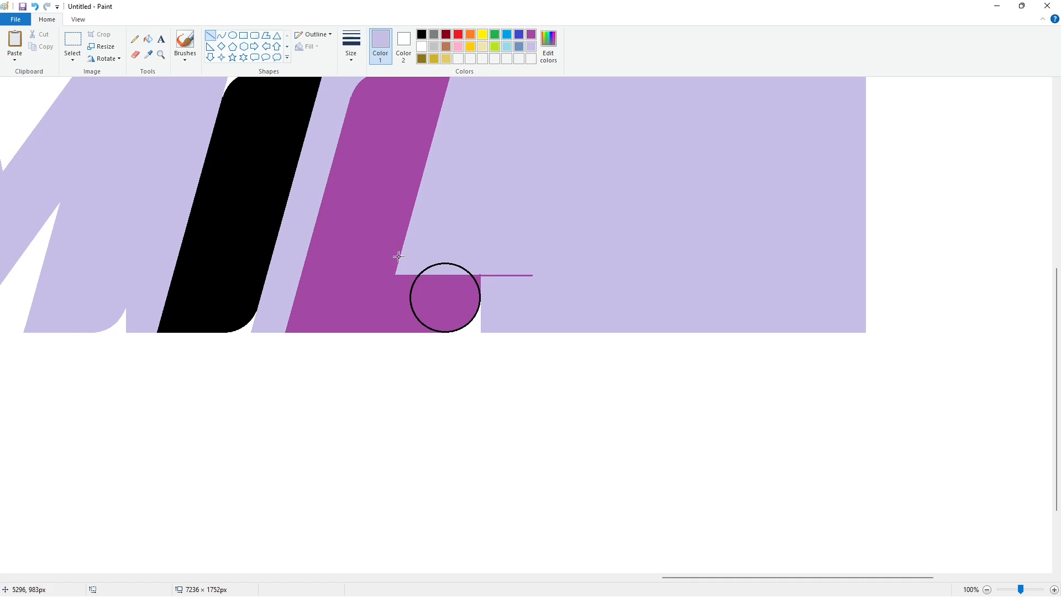
pyautogui.click(148, 39)
pyautogui.click(531, 35)
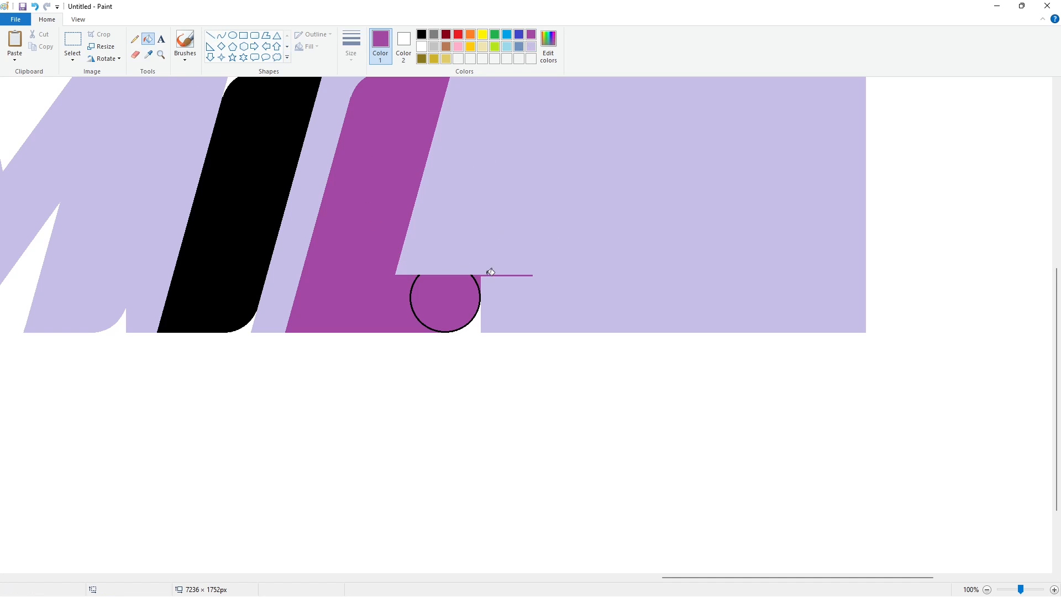
pyautogui.click(478, 284)
pyautogui.scroll(-1, 890, 483)
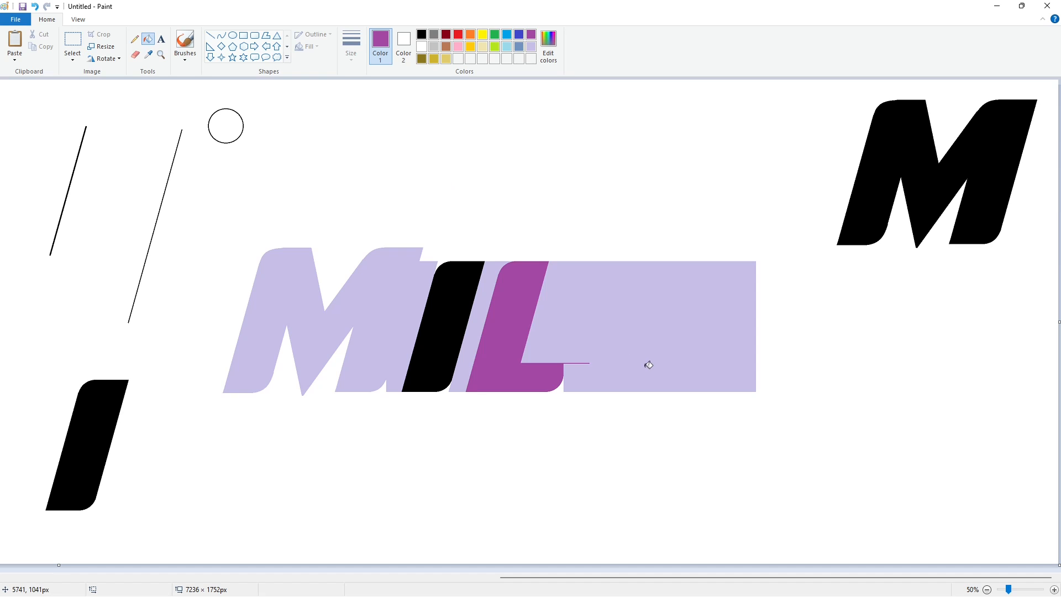
pyautogui.click(232, 35)
pyautogui.click(421, 34)
pyautogui.moveTo(522, 358); pyautogui.dragTo(561, 391)
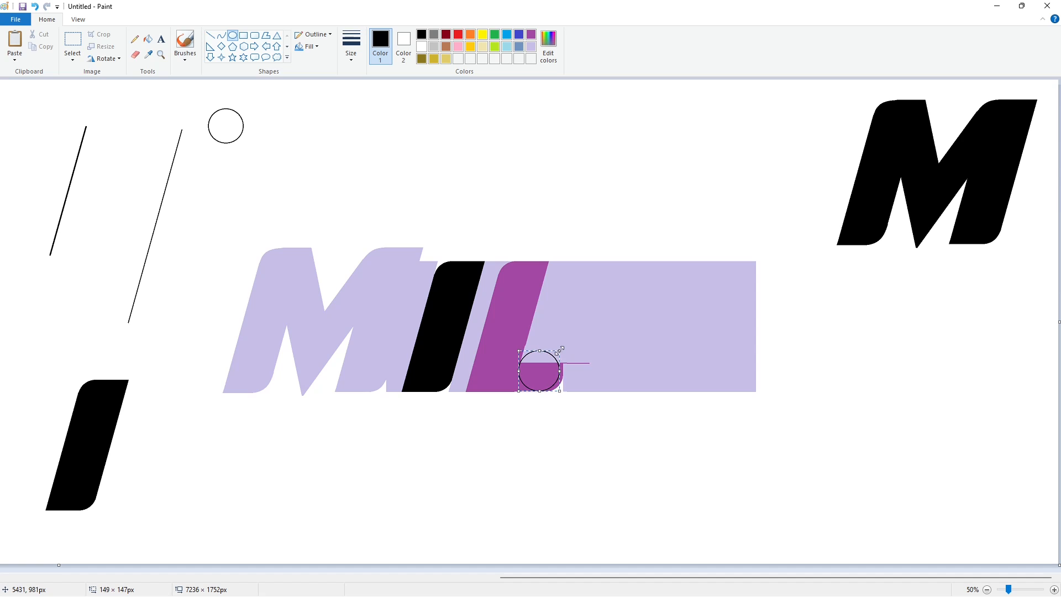
pyautogui.moveTo(544, 379); pyautogui.dragTo(848, 391)
pyautogui.hotkey('ctrl', 'z')
pyautogui.hotkey('ctrl', 'z')
pyautogui.hotkey('ctrl', 'z')
pyautogui.scroll(1, 940, 514)
pyautogui.moveTo(737, 578); pyautogui.dragTo(762, 579)
pyautogui.hotkey('ctrl', 'v')
pyautogui.hotkey('ctrl', 'z')
pyautogui.scroll(-1, 797, 508)
pyautogui.scroll(1, 797, 507)
pyautogui.scroll(-1, 796, 507)
# Place another small circle copy inside the L's foot and draw a slanted black line about 39 × 117 px from its edge through the upper corner
pyautogui.hotkey('ctrl', 'v')
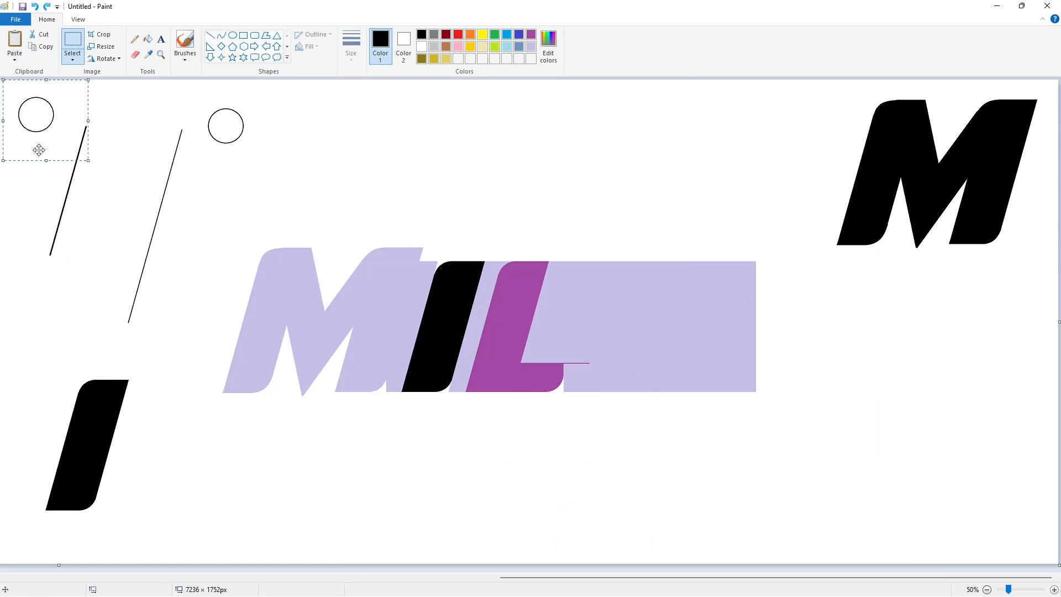
pyautogui.moveTo(39, 150); pyautogui.dragTo(440, 409)
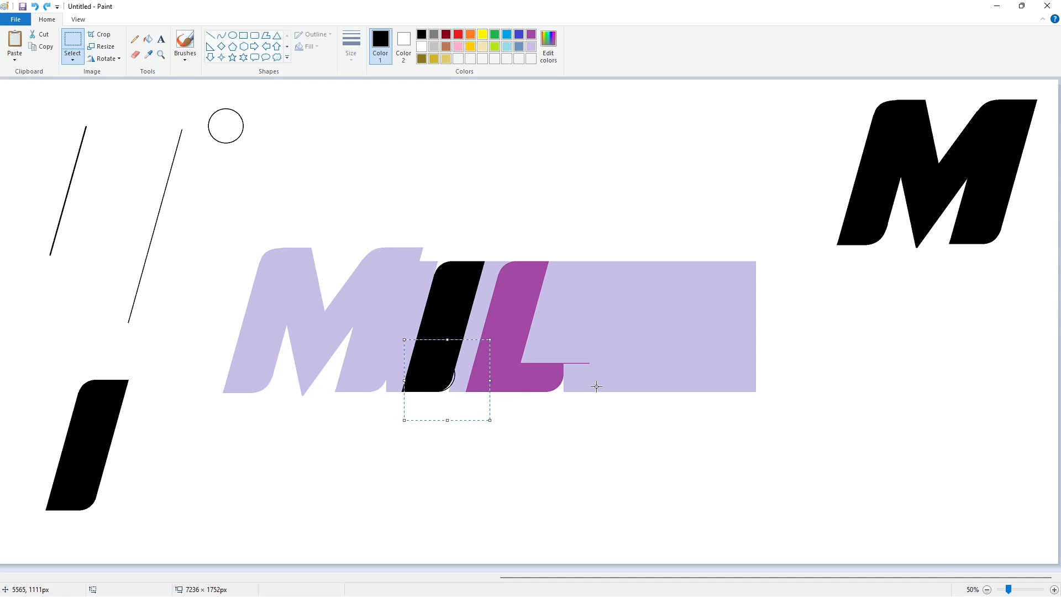
pyautogui.press('Right')
pyautogui.press('Right')
pyautogui.press('Right')
pyautogui.press('Right')
pyautogui.hscroll(-5, 548, 382)
pyautogui.hscroll(5, 548, 382)
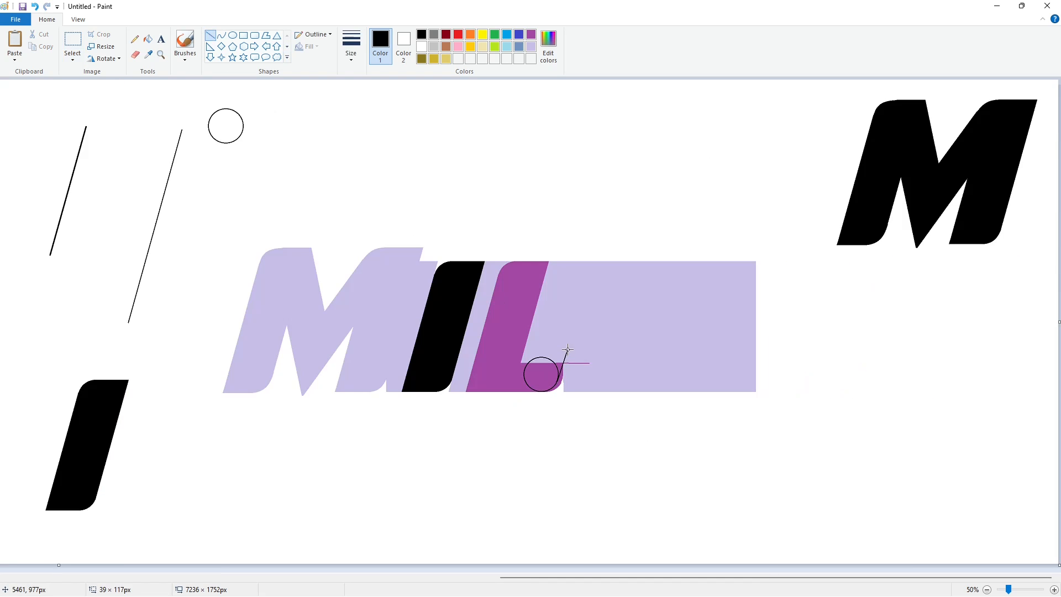
# Fill the L's stem and foot black up to the new slanted, rounded end
pyautogui.click(1055, 590)
pyautogui.scroll(-6, 773, 542)
pyautogui.moveTo(651, 577); pyautogui.dragTo(776, 566)
pyautogui.scroll(2, 497, 331)
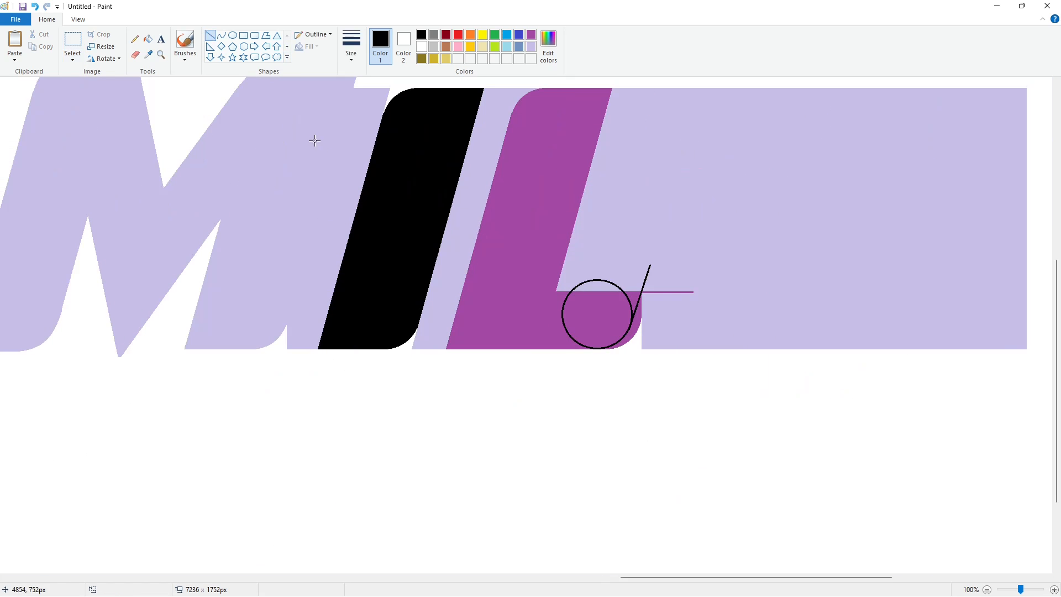
pyautogui.click(148, 40)
pyautogui.click(517, 204)
pyautogui.click(599, 313)
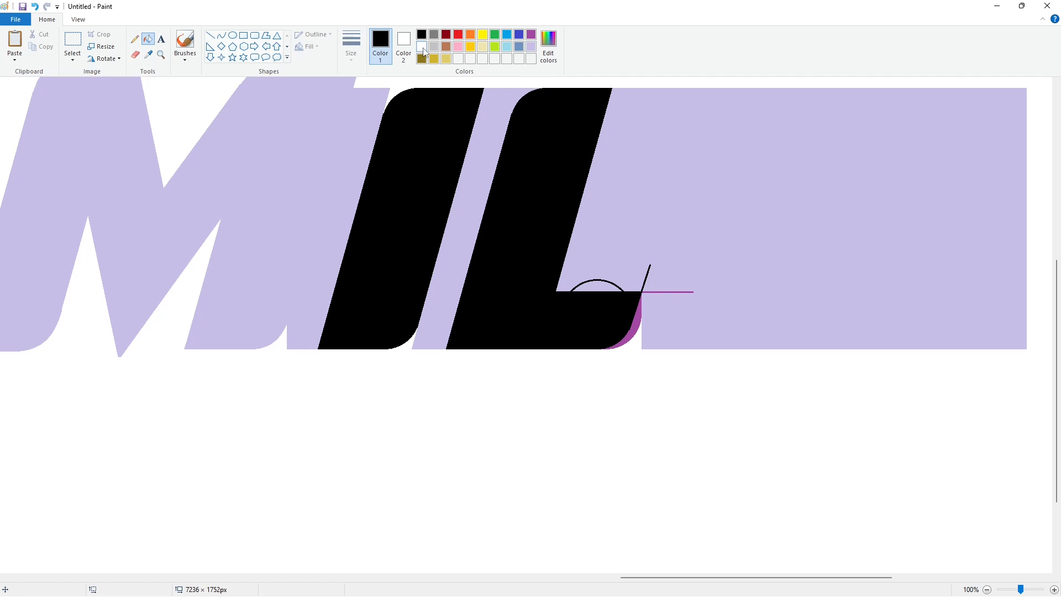
# Clear the purple sliver and line beside the L's foot, and recolor the leftover arc and slanted stub lavender
pyautogui.click(210, 35)
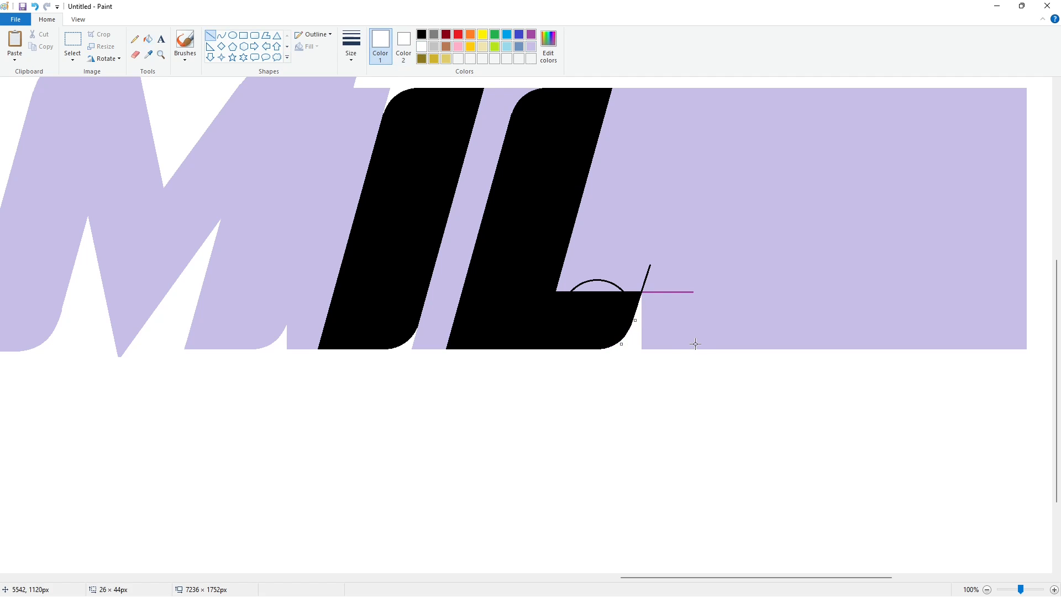
pyautogui.click(150, 40)
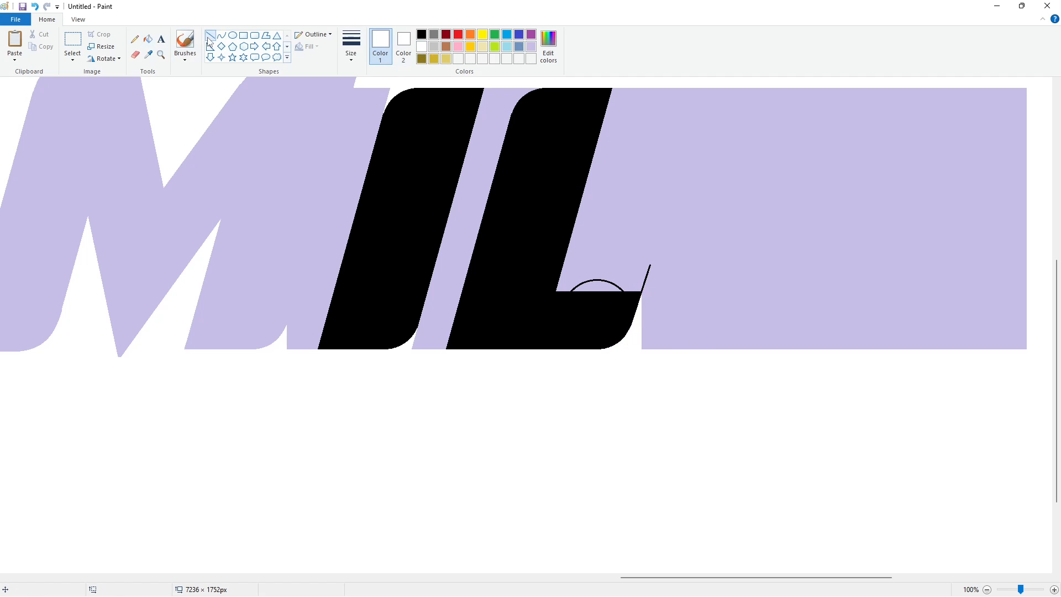
pyautogui.click(209, 36)
pyautogui.click(148, 39)
pyautogui.click(422, 47)
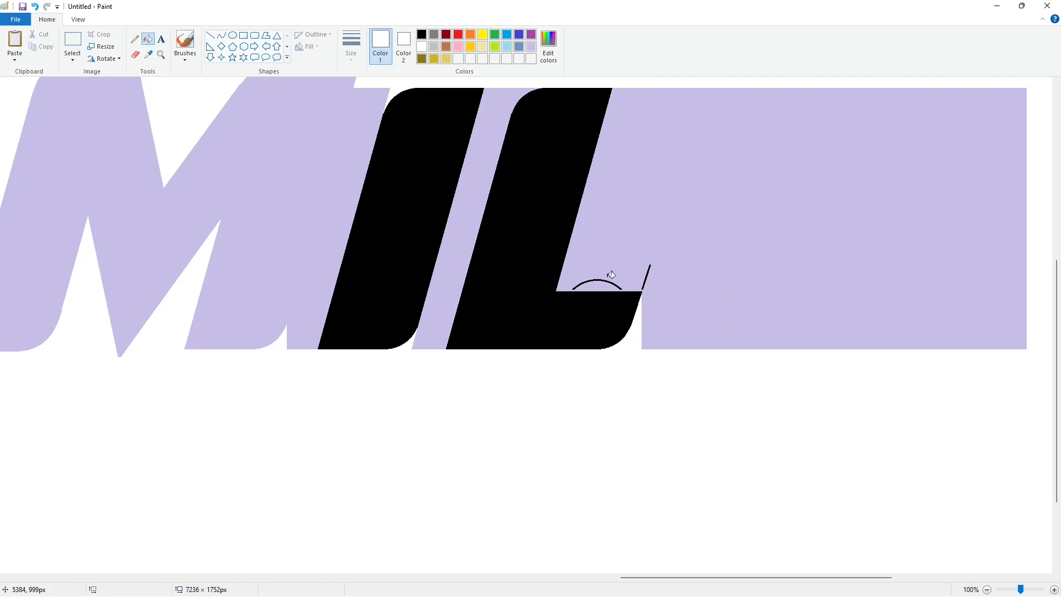
pyautogui.click(608, 275)
pyautogui.hotkey('ctrl', 'z')
pyautogui.click(599, 286)
pyautogui.hotkey('ctrl', 'z')
pyautogui.click(531, 46)
pyautogui.click(613, 284)
pyautogui.click(645, 278)
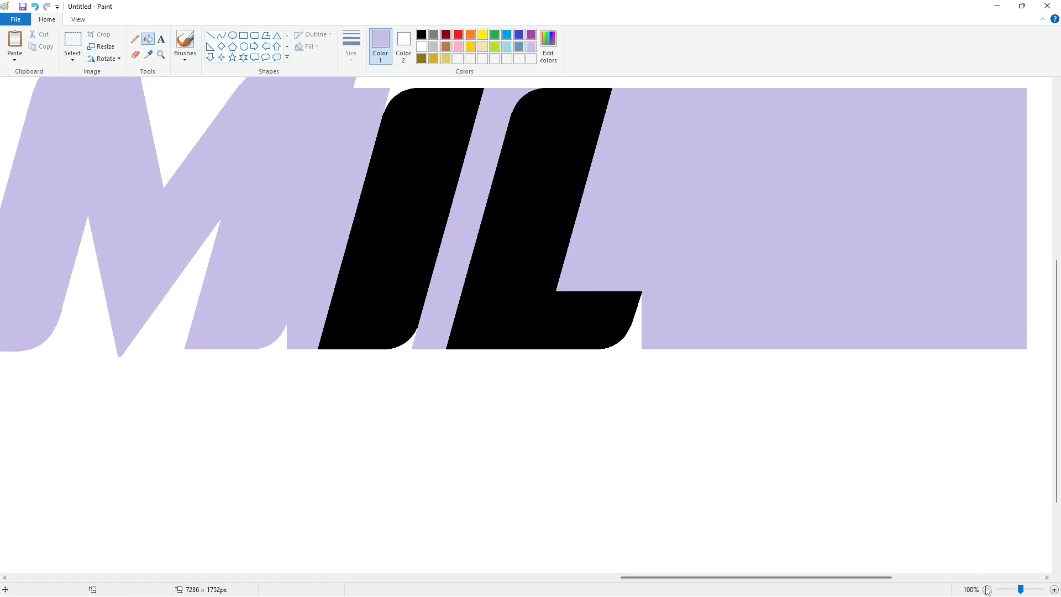
# Remove the guide circle, both slanted guide lines and the spare I by filling them white
pyautogui.click(987, 589)
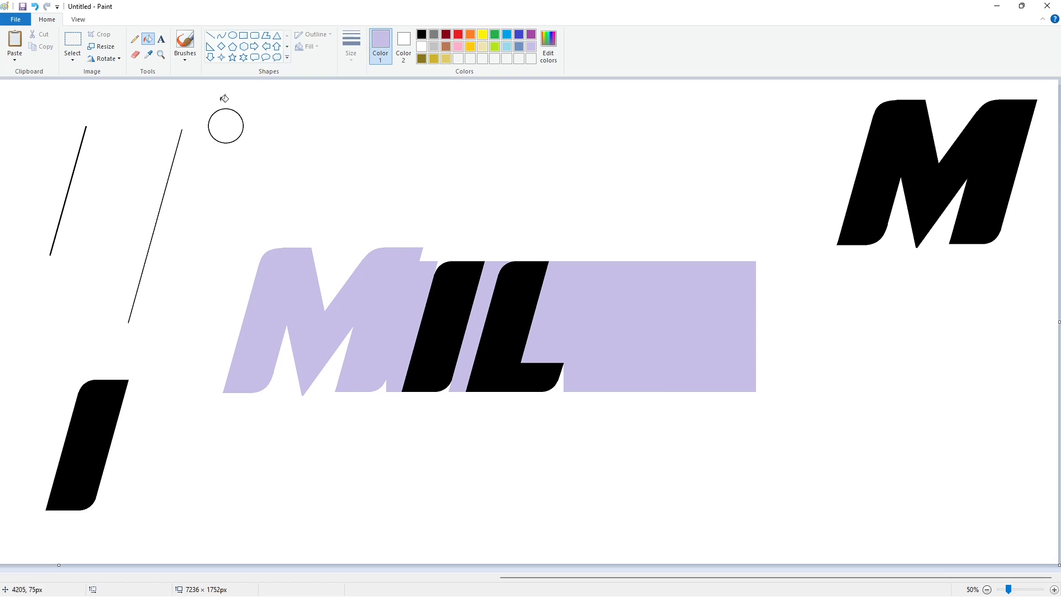
pyautogui.click(225, 125)
pyautogui.click(421, 46)
pyautogui.click(225, 125)
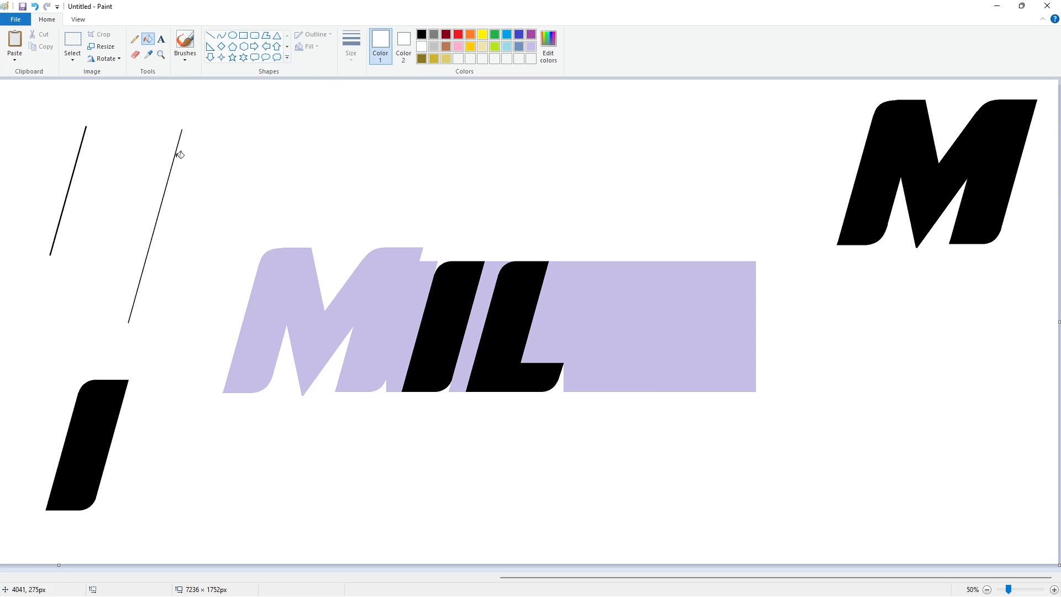
pyautogui.click(176, 152)
pyautogui.click(81, 143)
pyautogui.click(91, 389)
# Draw a large thin black ellipse spanning the lavender rectangle's height and move it to the canvas's blank upper-left area
pyautogui.click(232, 40)
pyautogui.click(351, 47)
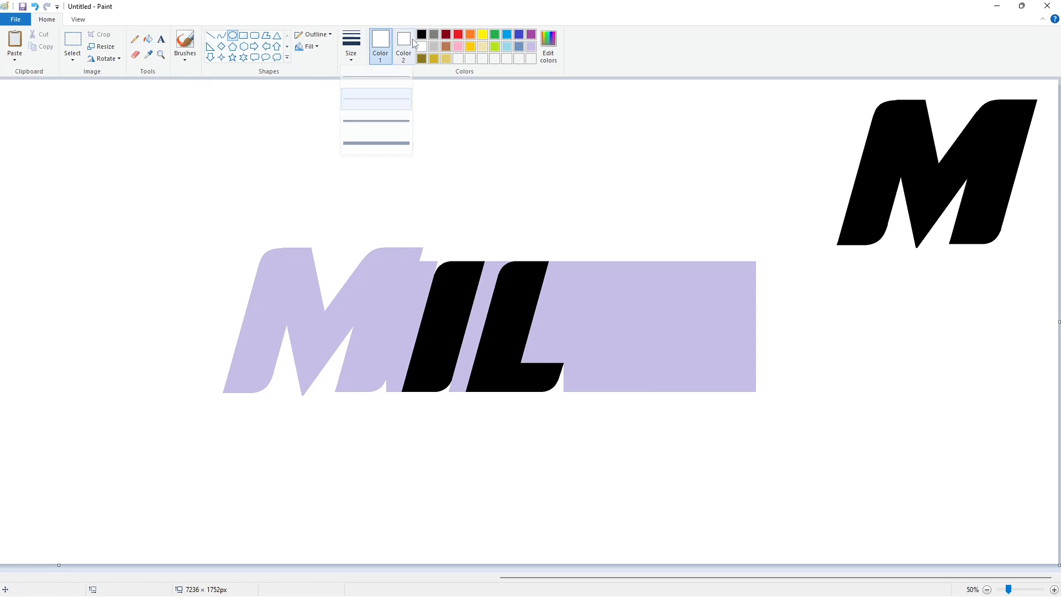
pyautogui.click(355, 100)
pyautogui.click(421, 34)
pyautogui.moveTo(581, 266); pyautogui.dragTo(701, 394)
pyautogui.moveTo(647, 369); pyautogui.dragTo(624, 368)
pyautogui.moveTo(678, 328); pyautogui.dragTo(694, 327)
pyautogui.moveTo(558, 329); pyautogui.dragTo(559, 329)
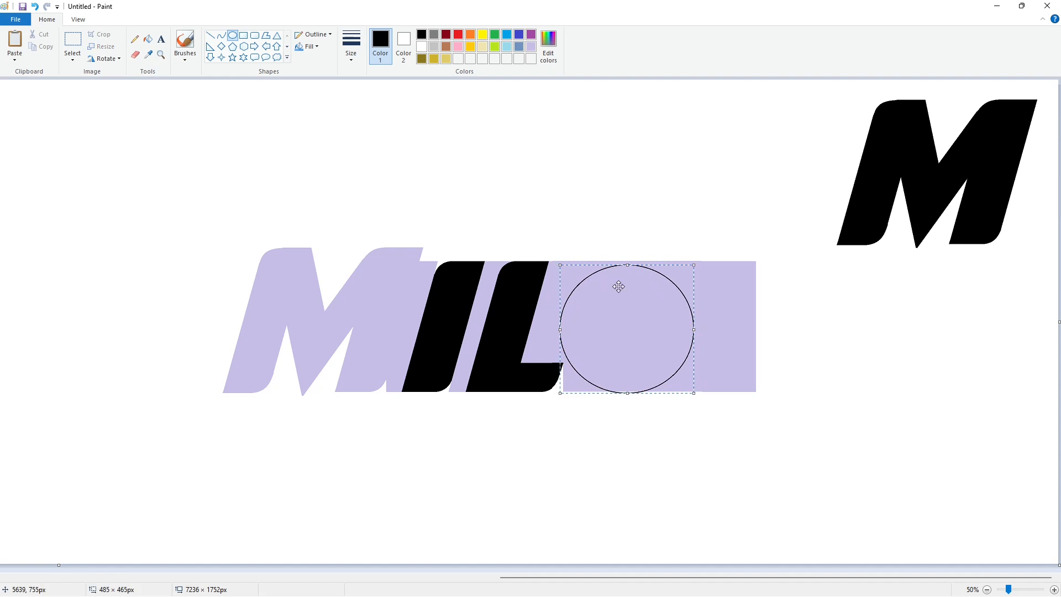
pyautogui.moveTo(626, 265); pyautogui.dragTo(632, 258)
pyautogui.moveTo(694, 326); pyautogui.dragTo(700, 327)
pyautogui.moveTo(631, 331); pyautogui.dragTo(105, 187)
# Select the large ellipse with its surrounding blank space and copy it
pyautogui.click(72, 42)
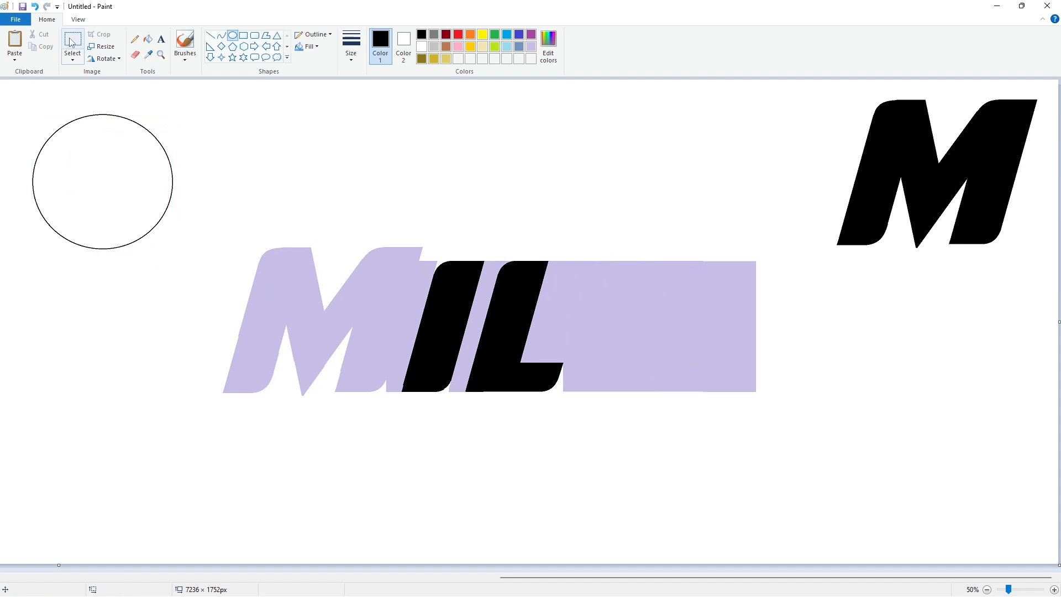
pyautogui.moveTo(193, 286); pyautogui.dragTo(16, 89)
pyautogui.hotkey('ctrl', 'c')
pyautogui.hotkey('ctrl', 'v')
pyautogui.click(105, 47)
pyautogui.moveTo(133, 195); pyautogui.dragTo(629, 349)
pyautogui.press('Return')
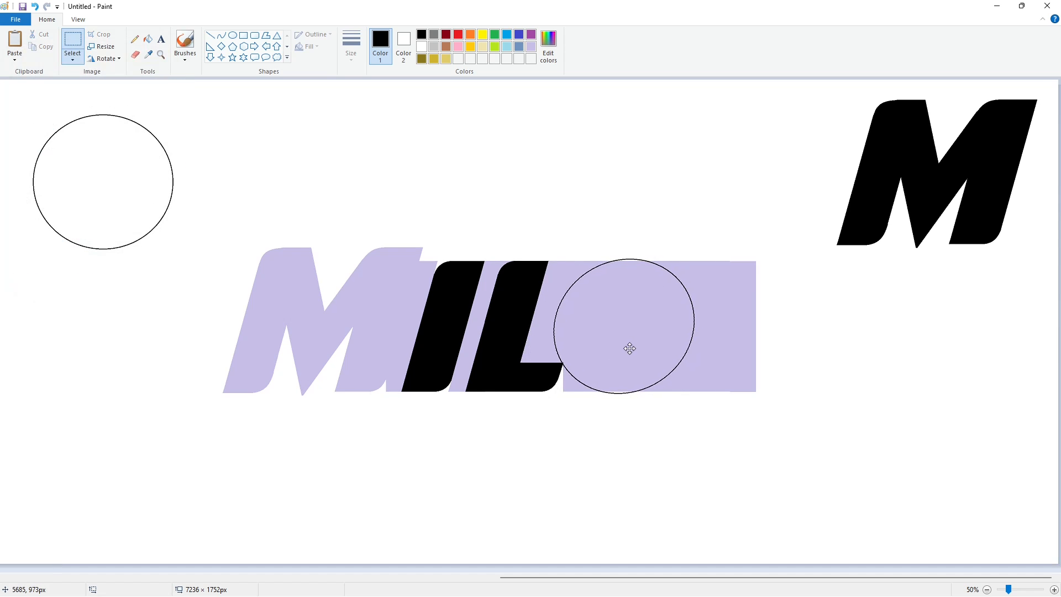
pyautogui.hotkey('ctrl', 'z')
# Paste the large ellipse, skew it 10 degrees horizontally, and position it beside the L as the O's outer outline
pyautogui.hotkey('ctrl', 'v')
pyautogui.click(103, 47)
pyautogui.write('10')
pyautogui.press('Return')
pyautogui.moveTo(135, 194); pyautogui.dragTo(628, 327)
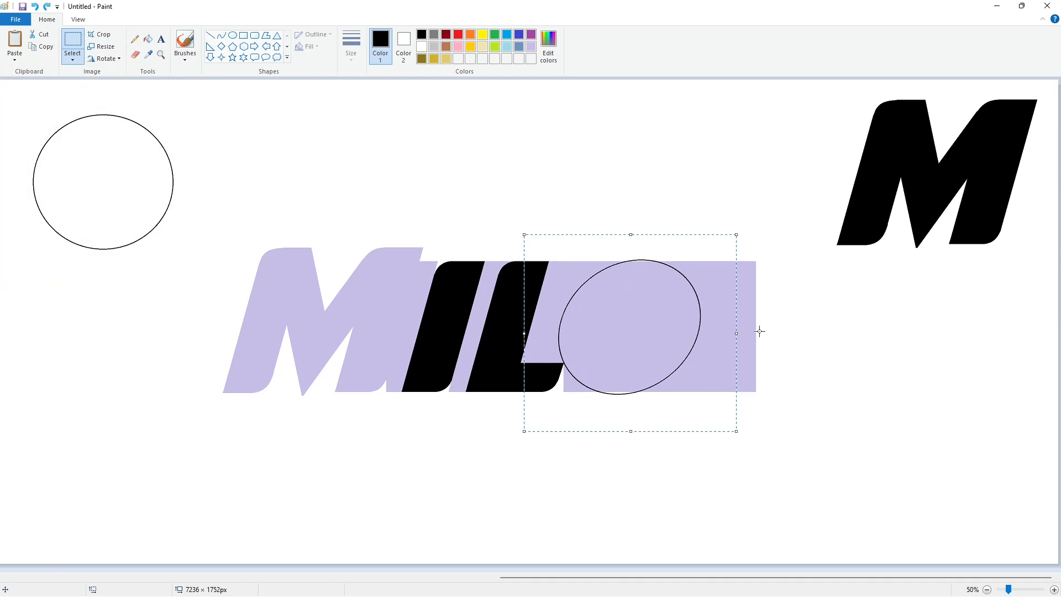
pyautogui.click(760, 331)
# Draw a smaller black ellipse about 253 × 277 px and place it in the blank area below the large ellipse
pyautogui.keyDown('ctrl'); pyautogui.scroll(-1, 924, 533); pyautogui.keyUp('ctrl')
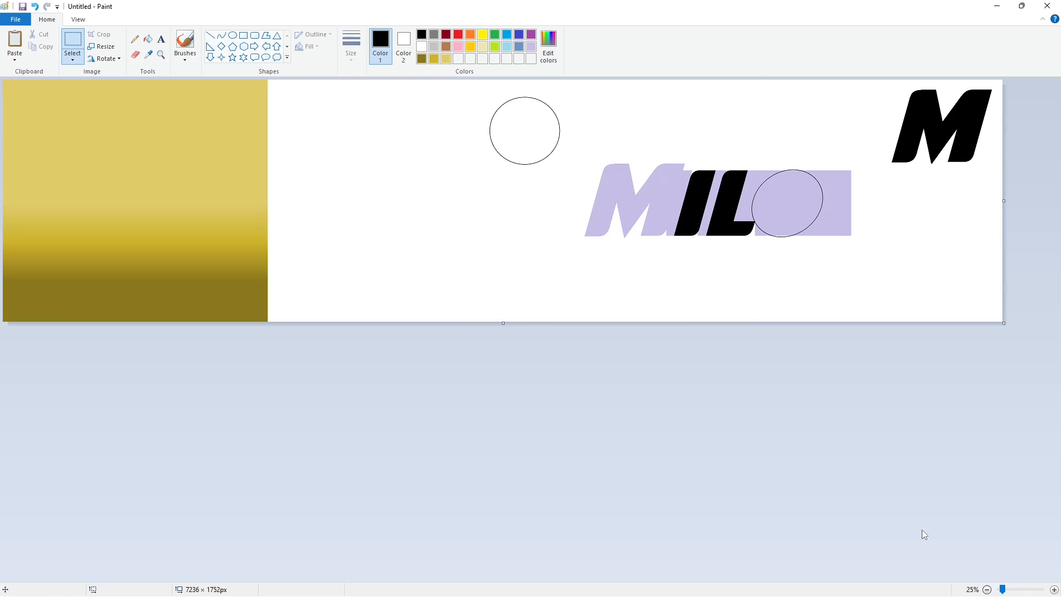
pyautogui.keyDown('ctrl'); pyautogui.scroll(1, 595, 533); pyautogui.keyUp('ctrl')
pyautogui.click(232, 35)
pyautogui.moveTo(587, 289)
pyautogui.mouseDown()
pyautogui.moveTo(666, 360)
pyautogui.moveTo(652, 363)
pyautogui.mouseUp()
pyautogui.moveTo(621, 289); pyautogui.dragTo(621, 287)
pyautogui.moveTo(629, 320); pyautogui.dragTo(84, 349)
pyautogui.moveTo(110, 354); pyautogui.dragTo(115, 354)
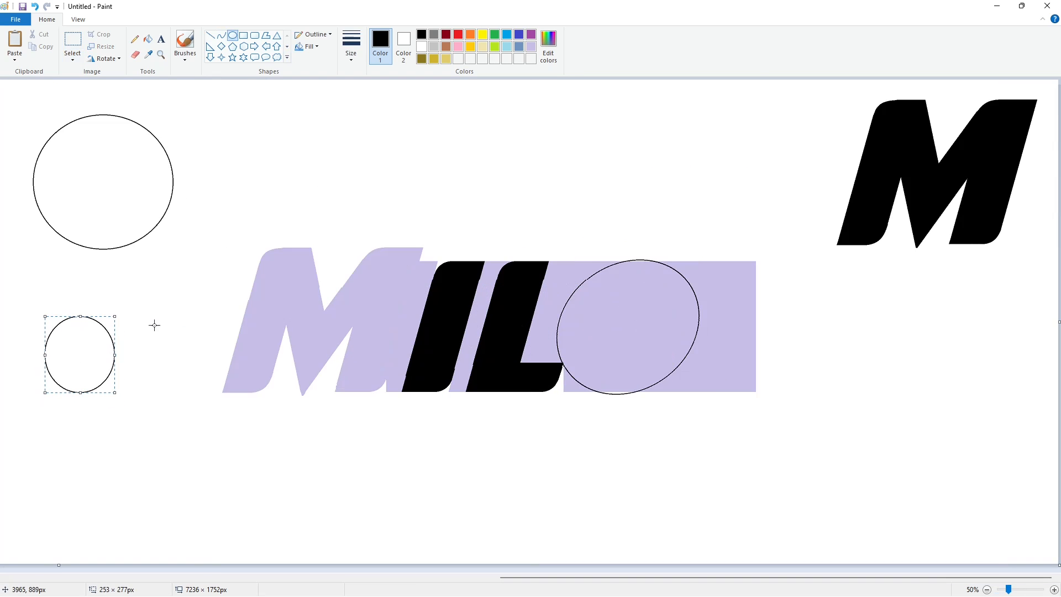
pyautogui.click(154, 325)
# Try a copy of the smaller ellipse, skewed 10 degrees horizontally, as the O's inner opening
pyautogui.click(72, 42)
pyautogui.moveTo(26, 292); pyautogui.dragTo(148, 430)
pyautogui.hotkey('ctrl', 'c')
pyautogui.hotkey('ctrl', 'v')
pyautogui.click(105, 46)
pyautogui.moveTo(135, 195); pyautogui.dragTo(94, 201)
pyautogui.write('10')
pyautogui.press('Return')
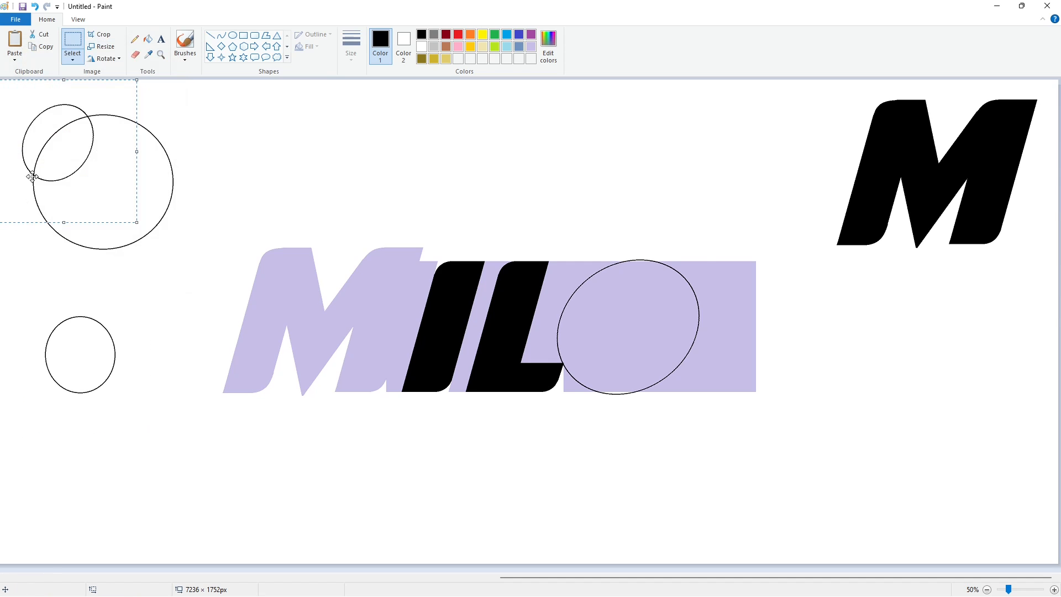
pyautogui.moveTo(58, 143); pyautogui.dragTo(627, 322)
pyautogui.press('Delete')
# Draw a narrower ellipse of the same height as the small one, move it below that ellipse, and copy it
pyautogui.click(233, 35)
pyautogui.moveTo(52, 316); pyautogui.dragTo(113, 393)
pyautogui.moveTo(105, 356); pyautogui.dragTo(128, 462)
pyautogui.click(72, 41)
pyautogui.moveTo(65, 415); pyautogui.dragTo(135, 505)
pyautogui.hotkey('ctrl', 'c')
pyautogui.hotkey('ctrl', 'v')
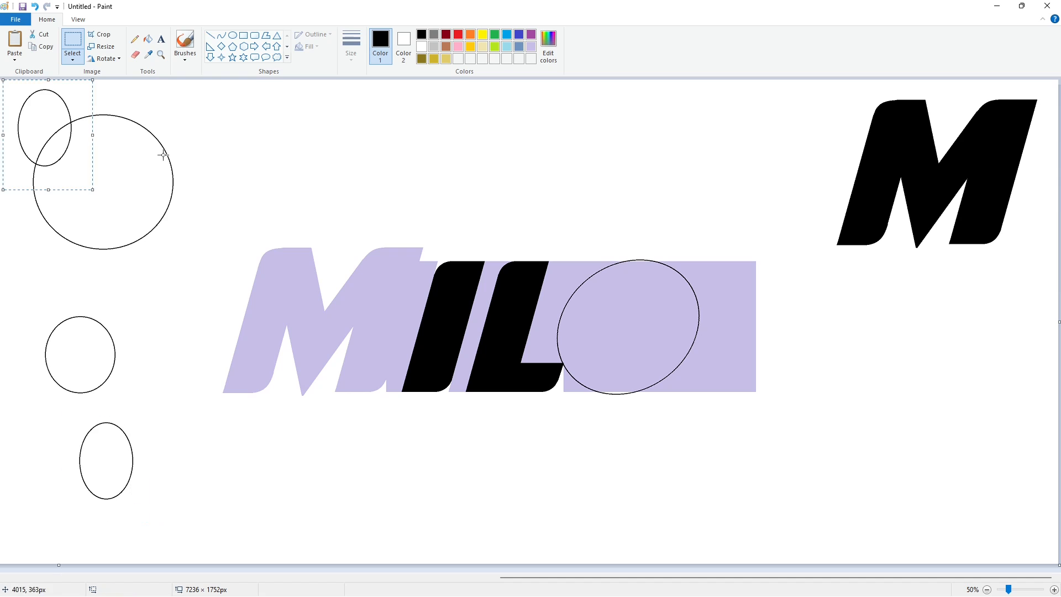
pyautogui.click(105, 47)
pyautogui.moveTo(135, 194); pyautogui.dragTo(108, 198)
pyautogui.write('10')
pyautogui.press('Return')
pyautogui.moveTo(51, 122); pyautogui.dragTo(638, 317)
pyautogui.hotkey('ctrl', 'z')
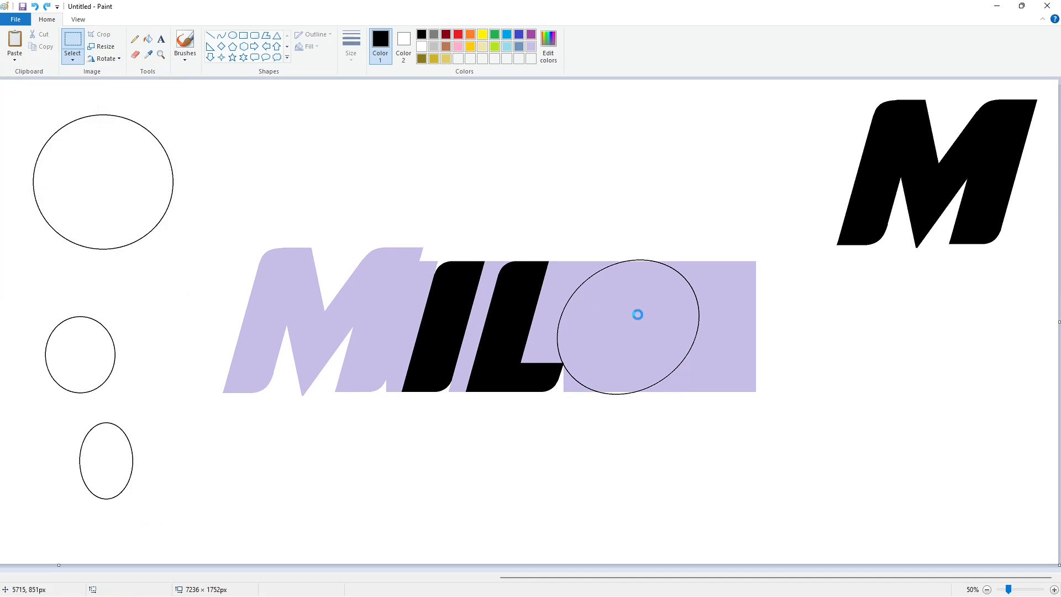
# Paste the narrow ellipse, skew it 10 degrees horizontally, and center it inside the O's outer outline
pyautogui.hotkey('ctrl', 'v')
pyautogui.click(105, 46)
pyautogui.moveTo(142, 192); pyautogui.dragTo(108, 198)
pyautogui.write('10')
pyautogui.press('Return')
pyautogui.moveTo(58, 143); pyautogui.dragTo(628, 321)
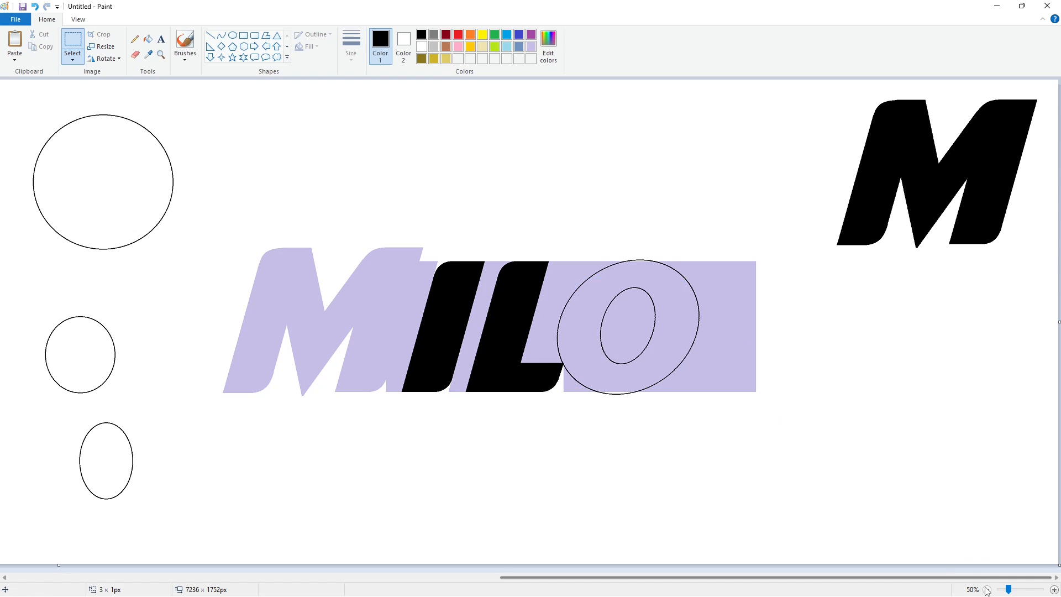
# Fill the ring between the O's outer and inner outlines black
pyautogui.click(148, 39)
pyautogui.click(581, 333)
pyautogui.click(986, 590)
pyautogui.scroll(1, 985, 546)
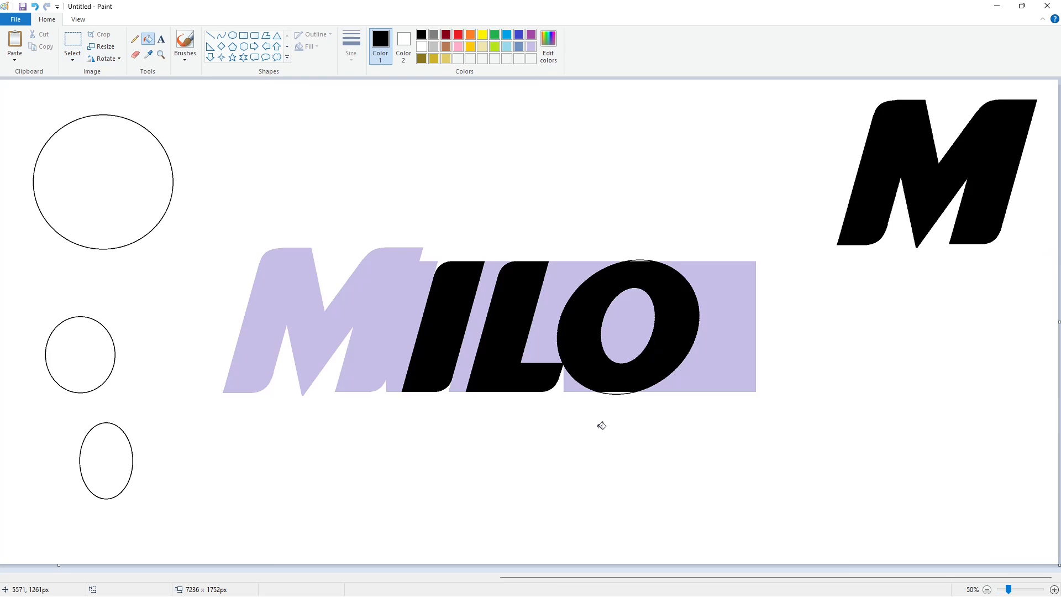
pyautogui.click(1054, 590)
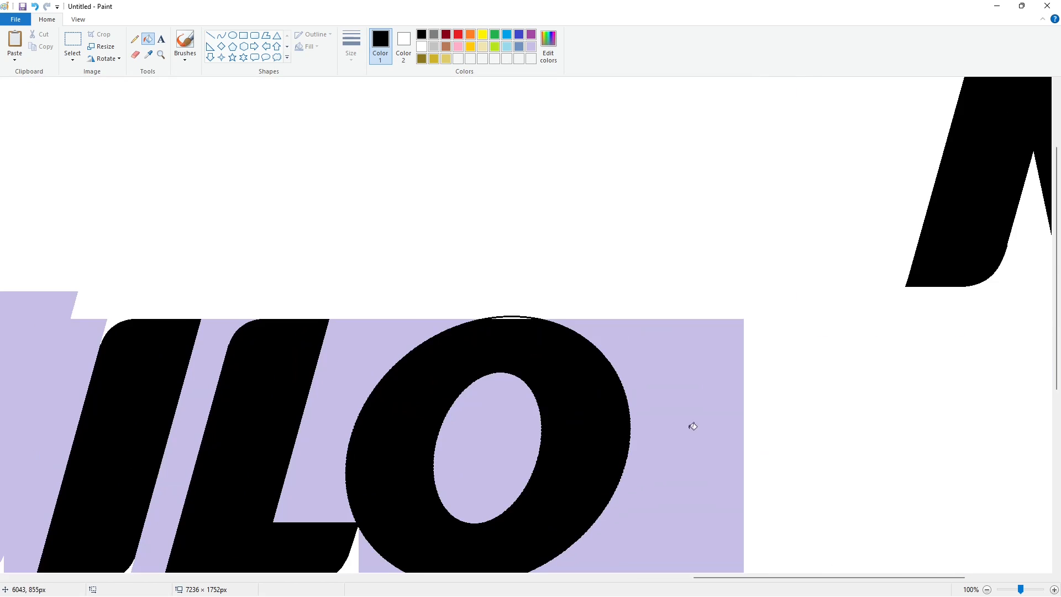
# Fill the thin sliver along the O's upper edge black
pyautogui.click(515, 319)
pyautogui.scroll(-3, 511, 331)
pyautogui.click(465, 335)
pyautogui.click(701, 278)
pyautogui.click(481, 215)
pyautogui.hotkey('ctrl', 'z')
pyautogui.hotkey('ctrl', 'z')
pyautogui.scroll(-1, 760, 502)
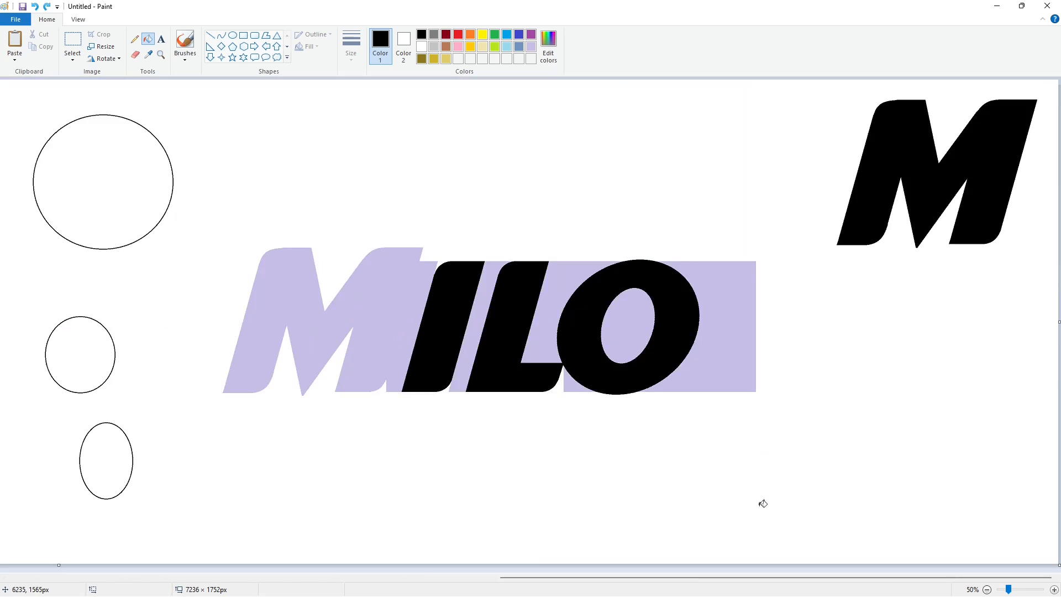
# Copy the separate black M and place the copy exactly over the lavender M guide
pyautogui.scroll(-1, 760, 502)
pyautogui.scroll(1, 760, 501)
pyautogui.click(72, 39)
pyautogui.moveTo(811, 86); pyautogui.dragTo(1049, 324)
pyautogui.hotkey('ctrl', 'c')
pyautogui.scroll(1, 663, 332)
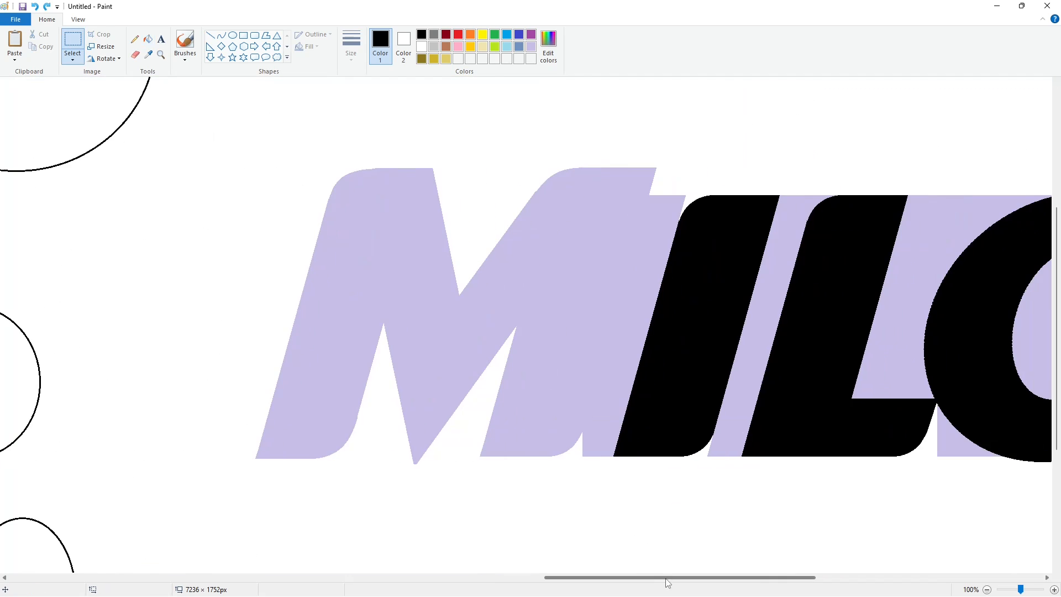
pyautogui.hotkey('ctrl', 'v')
pyautogui.moveTo(268, 241); pyautogui.dragTo(440, 296)
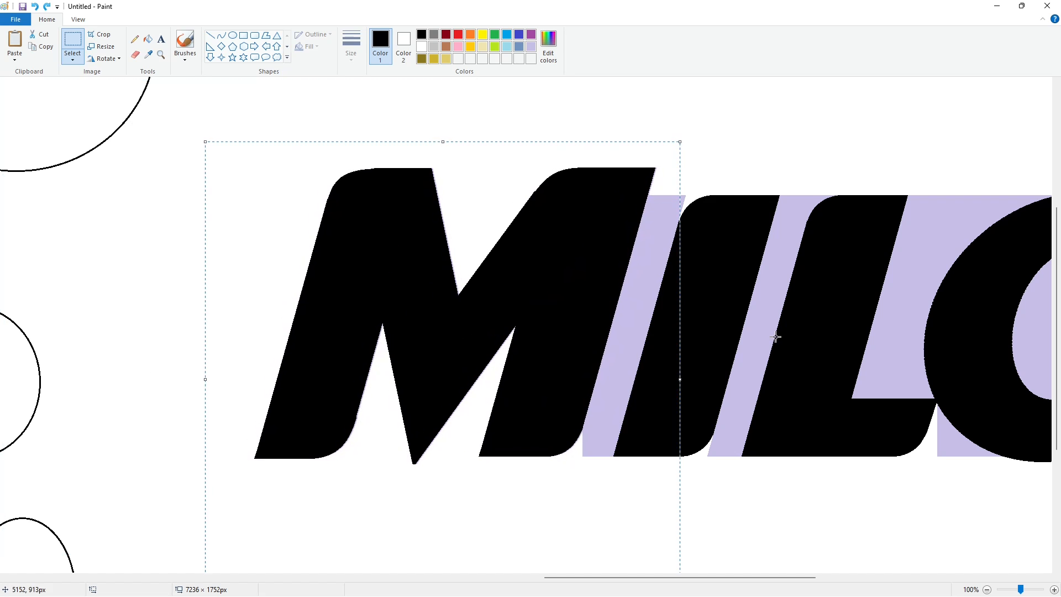
pyautogui.click(864, 549)
# Fill the remaining lavender guide areas around the letters and inside the O white
pyautogui.scroll(-1, 828, 532)
pyautogui.click(148, 39)
pyautogui.click(421, 47)
pyautogui.click(713, 309)
pyautogui.click(622, 325)
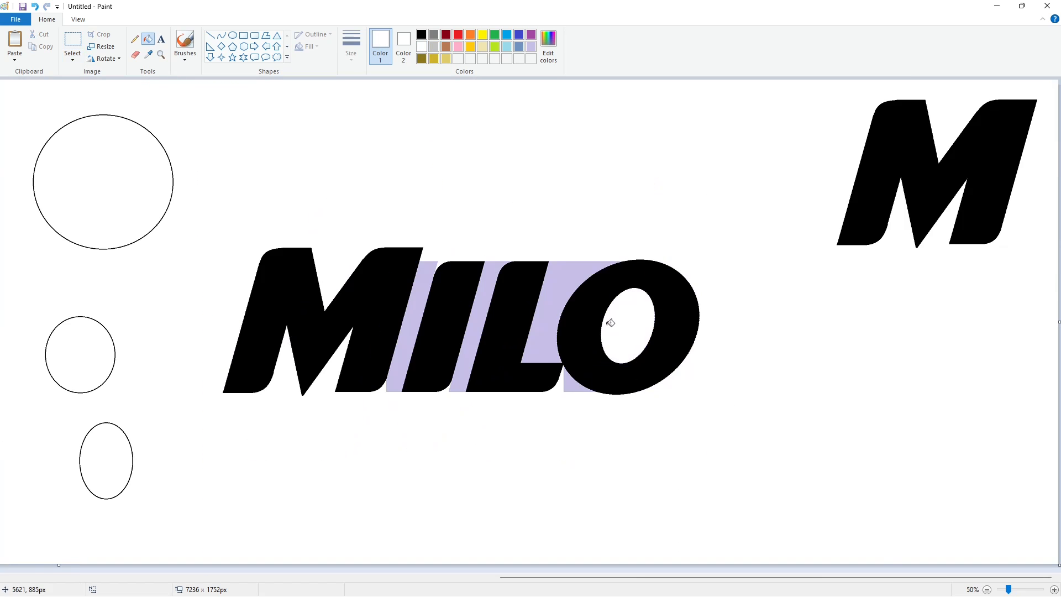
pyautogui.click(577, 319)
pyautogui.hotkey('ctrl', 'z')
pyautogui.click(547, 315)
pyautogui.click(571, 385)
pyautogui.click(413, 304)
# Erase the spare M and the three construction ellipses by filling them to match the white background
pyautogui.click(871, 208)
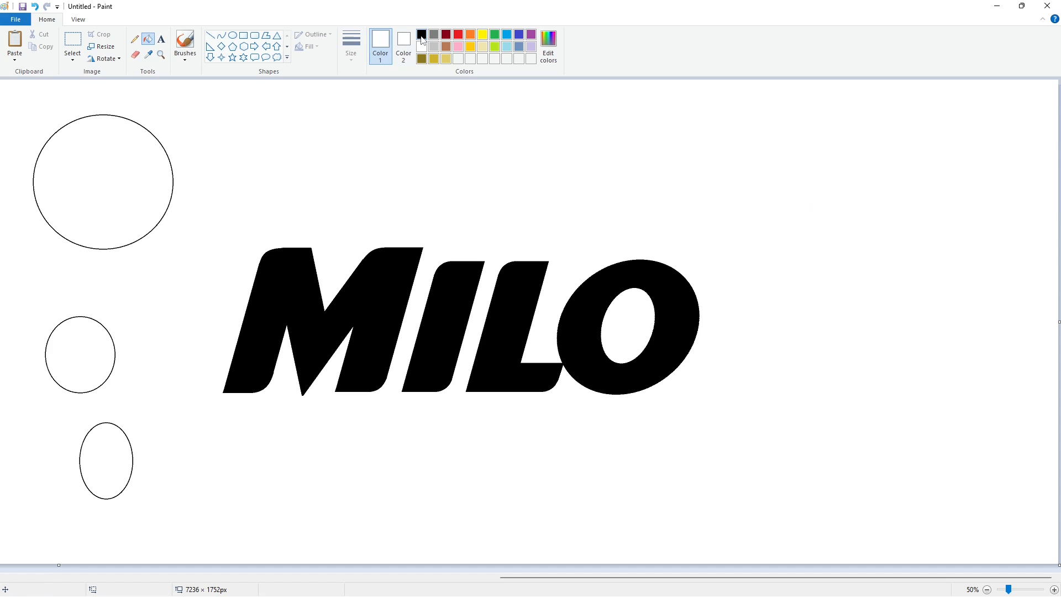
pyautogui.click(421, 34)
pyautogui.click(103, 183)
pyautogui.click(80, 355)
pyautogui.click(106, 460)
pyautogui.click(422, 47)
pyautogui.click(103, 183)
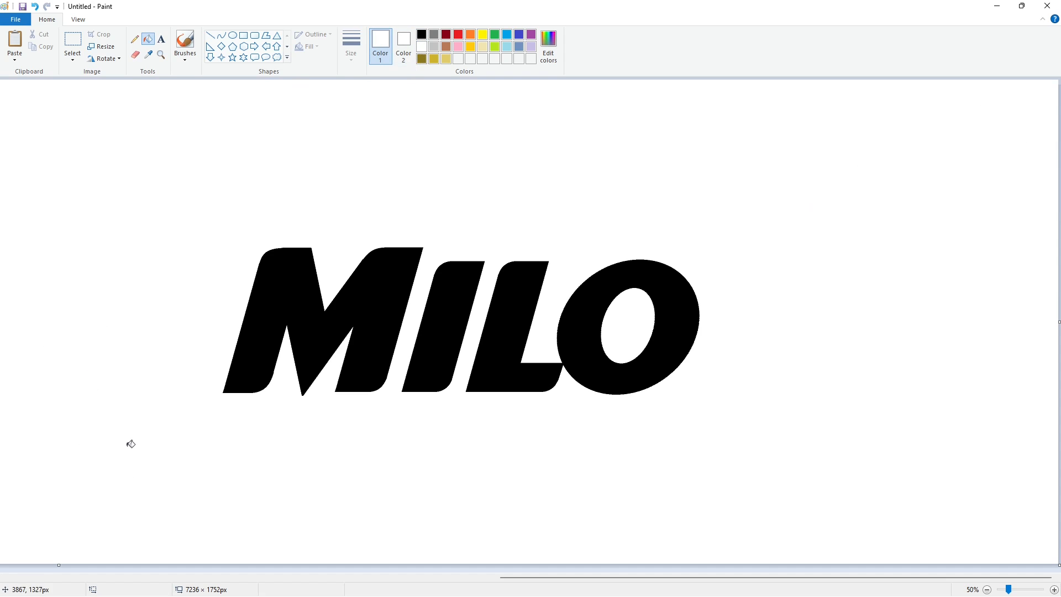
# Copy the MILO word, fill the original letters white, and paste the black copy back slightly lower and further right
pyautogui.click(76, 46)
pyautogui.moveTo(150, 172); pyautogui.dragTo(761, 500)
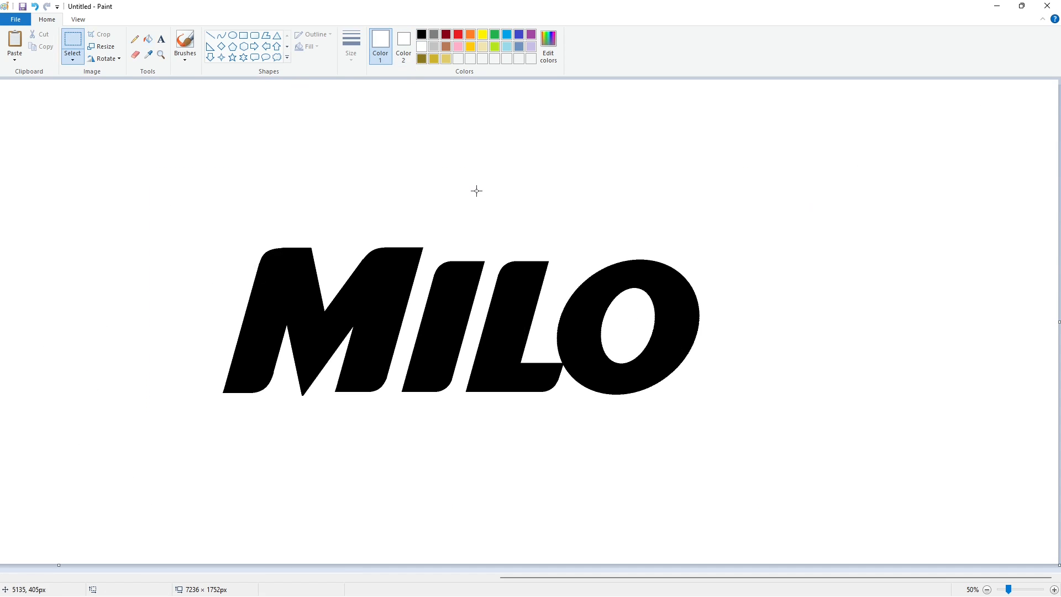
pyautogui.click(147, 40)
pyautogui.click(367, 309)
pyautogui.click(442, 315)
pyautogui.click(503, 323)
pyautogui.click(584, 330)
pyautogui.hotkey('ctrl', 'v')
pyautogui.moveTo(340, 232); pyautogui.dragTo(495, 329)
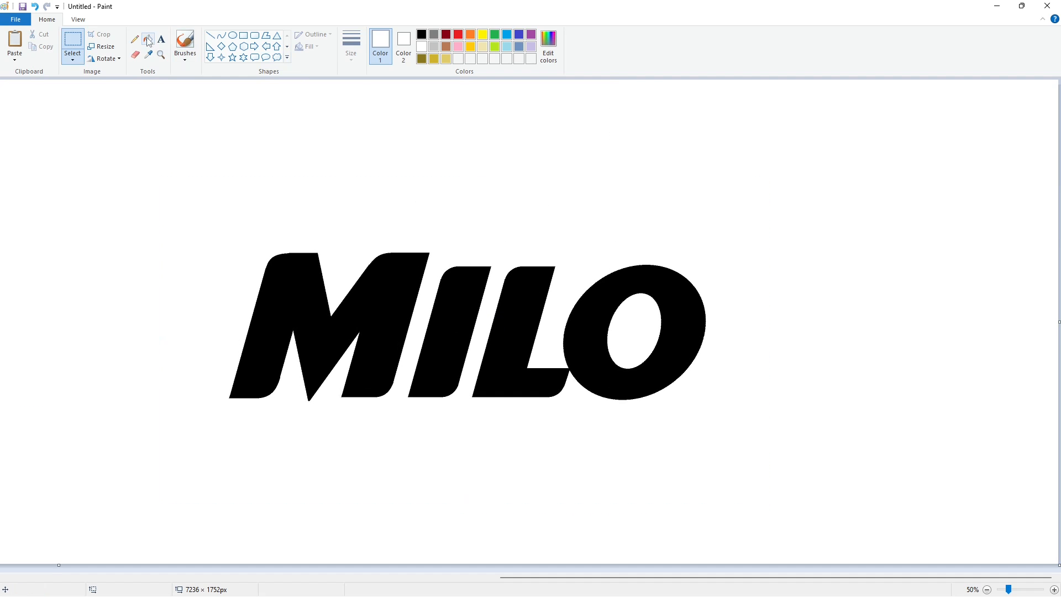
# Fill all the MILO letters purple
pyautogui.click(148, 40)
pyautogui.click(531, 35)
pyautogui.click(381, 310)
pyautogui.click(466, 307)
pyautogui.click(583, 315)
# Paste the black MILO copy over the purple letters, offset up and left so the purple forms a drop shadow
pyautogui.hotkey('ctrl', 'v')
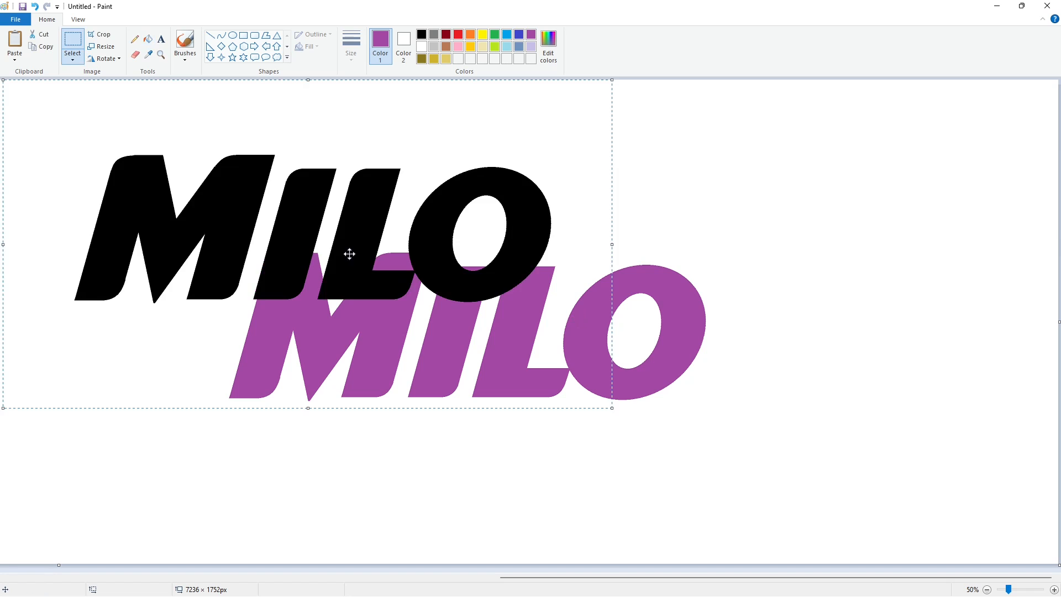
pyautogui.moveTo(349, 254); pyautogui.dragTo(459, 321)
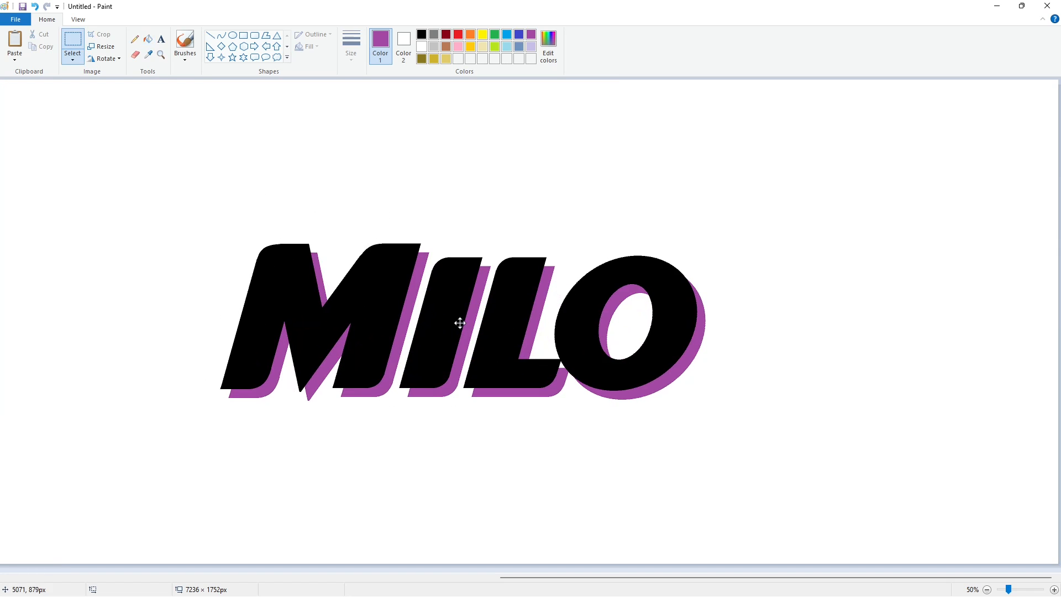
pyautogui.click(845, 434)
# Connect the M's three lower corners to its shadow with purple lines and fill the enclosed gaps purple
pyautogui.click(1055, 589)
pyautogui.scroll(-3, 644, 521)
pyautogui.moveTo(506, 578); pyautogui.dragTo(532, 580)
pyautogui.click(211, 36)
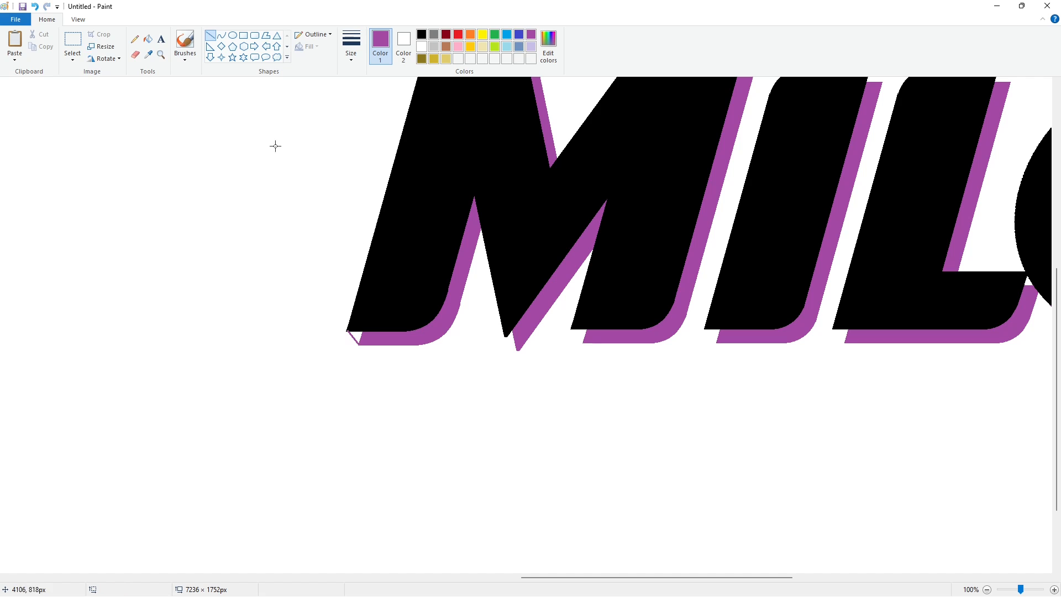
pyautogui.hscroll(2, 359, 241)
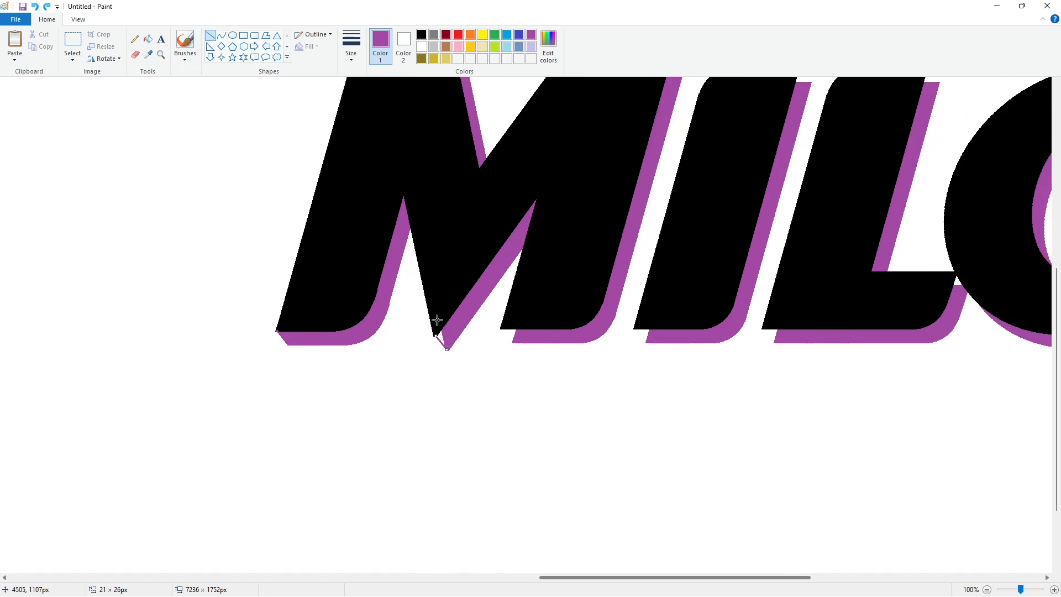
pyautogui.click(147, 39)
pyautogui.click(210, 36)
pyautogui.click(147, 39)
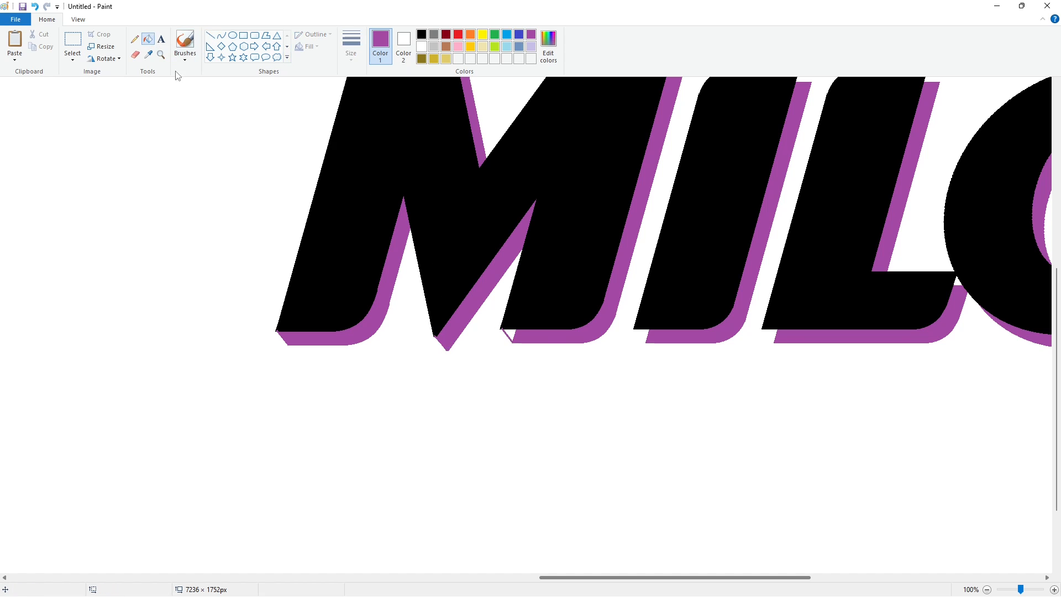
# Connect the M's two upper-right corners to its shadow with purple lines and fill the gaps purple
pyautogui.scroll(3, 557, 425)
pyautogui.click(210, 35)
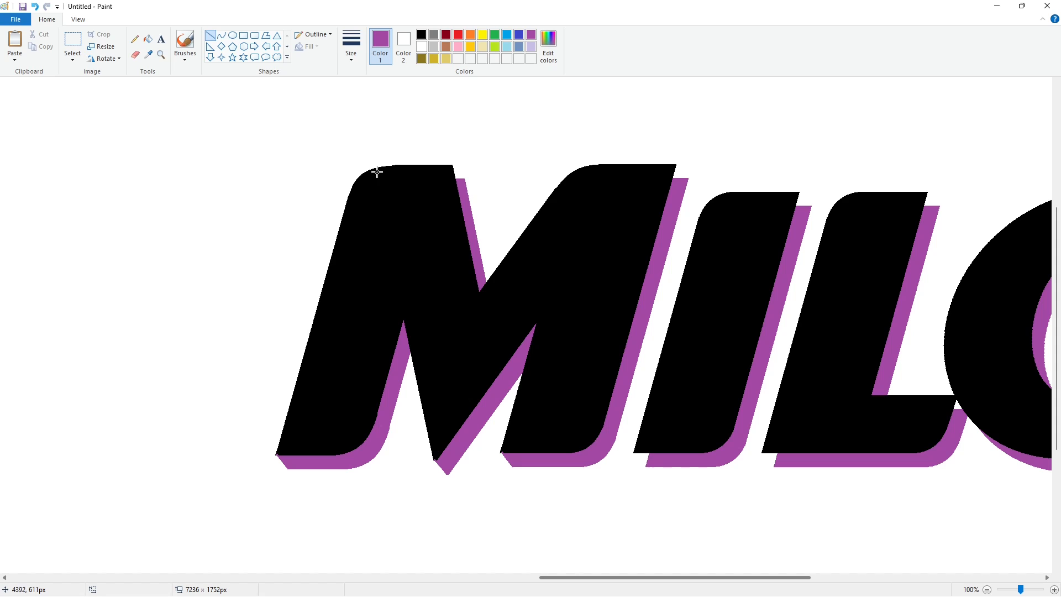
pyautogui.click(152, 39)
pyautogui.click(457, 175)
pyautogui.moveTo(580, 577); pyautogui.dragTo(608, 578)
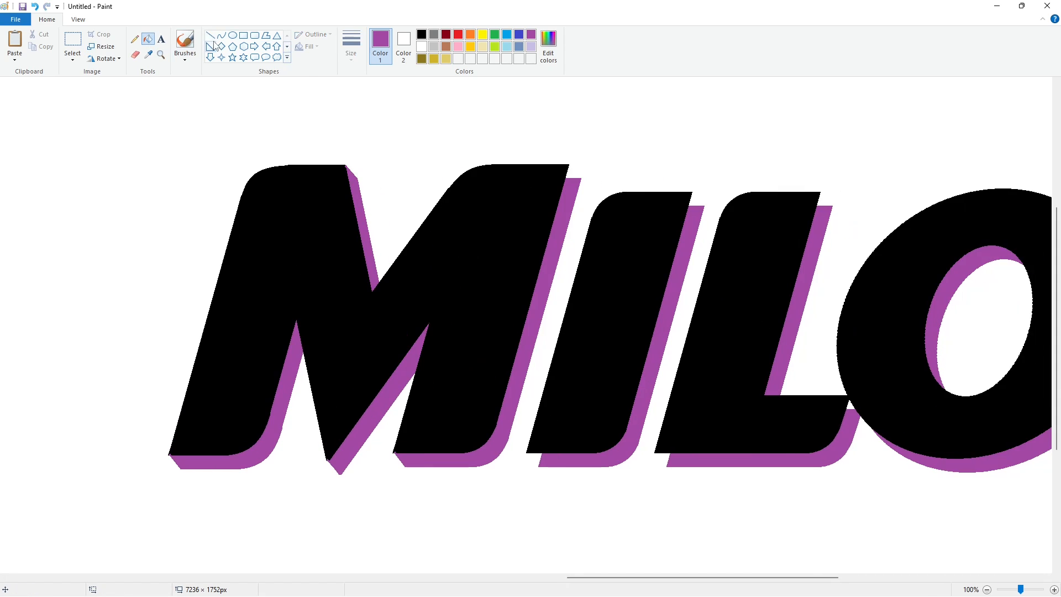
pyautogui.click(210, 37)
pyautogui.click(147, 38)
# Connect the I's and L's corners to their shadows with purple lines and fill the gaps purple
pyautogui.click(210, 35)
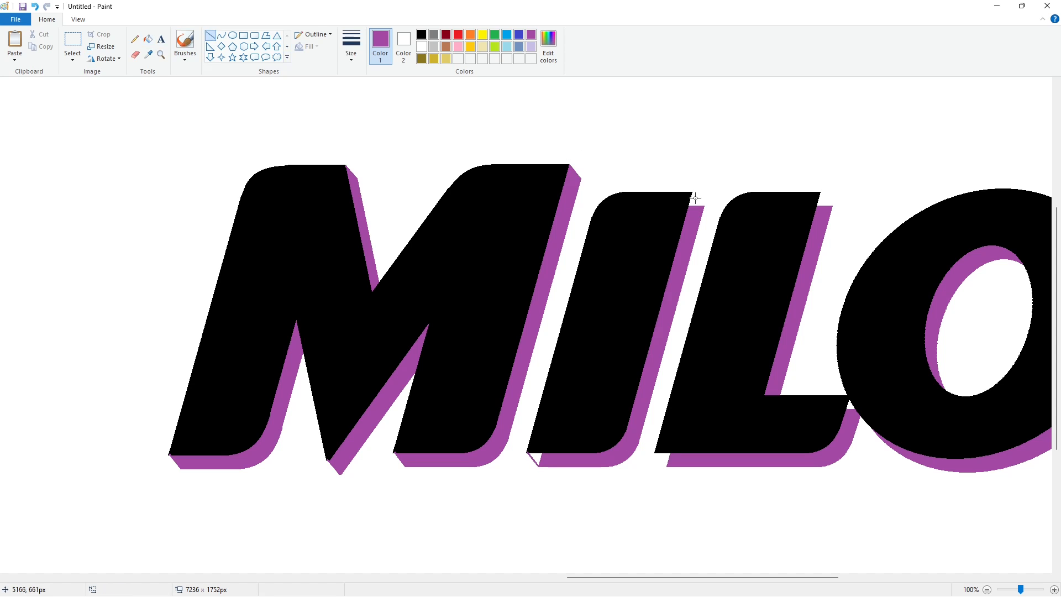
pyautogui.moveTo(587, 578); pyautogui.dragTo(649, 577)
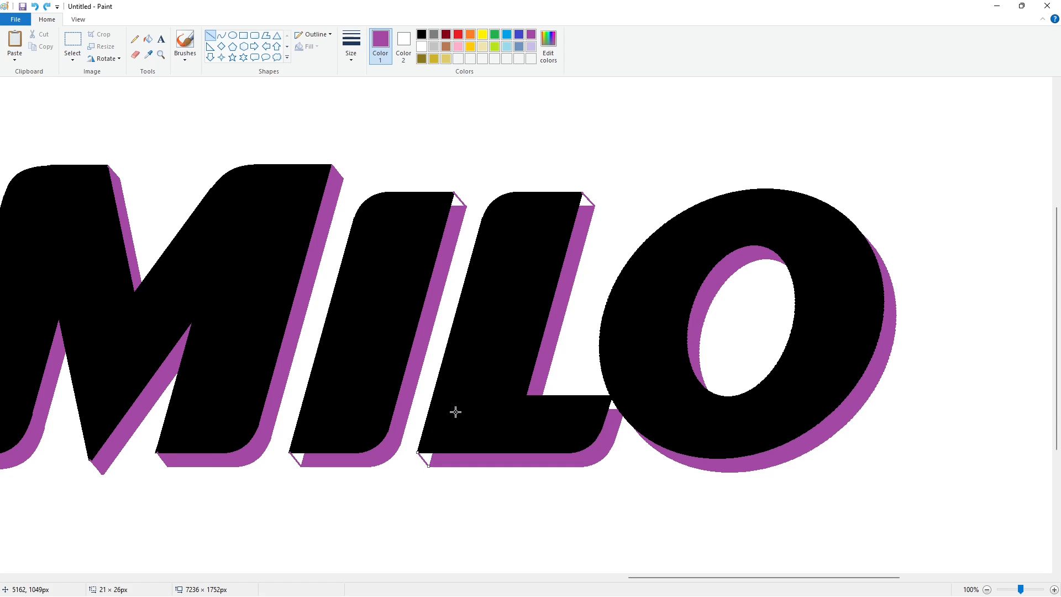
pyautogui.click(147, 38)
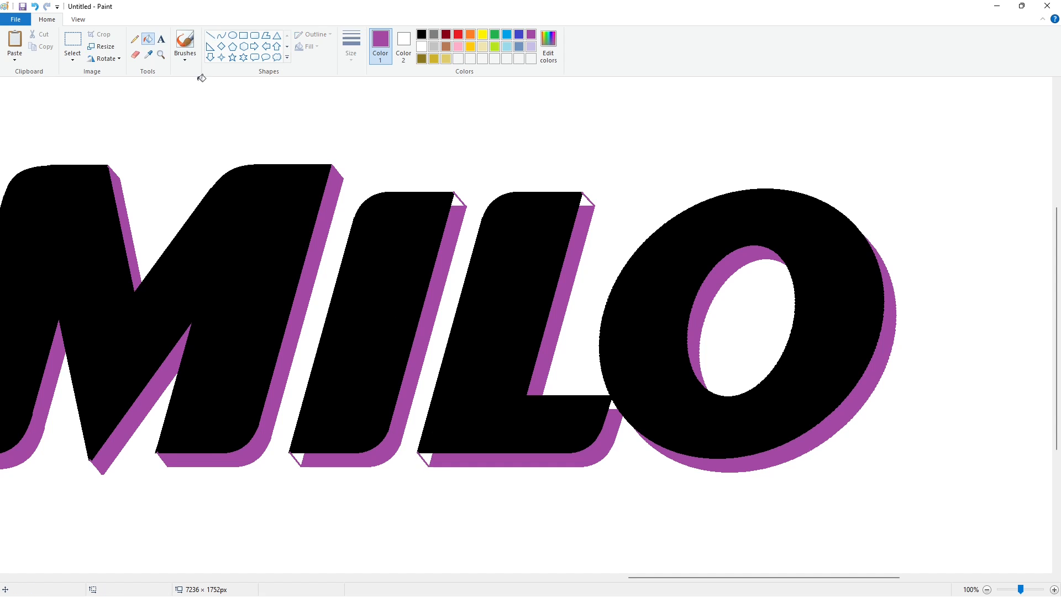
pyautogui.click(302, 455)
# Paste the black MILO copy again over the shadowed letters and nudge it into alignment with them
pyautogui.moveTo(651, 578); pyautogui.dragTo(593, 578)
pyautogui.hotkey('ctrl', 'v')
pyautogui.moveTo(558, 476); pyautogui.dragTo(551, 408)
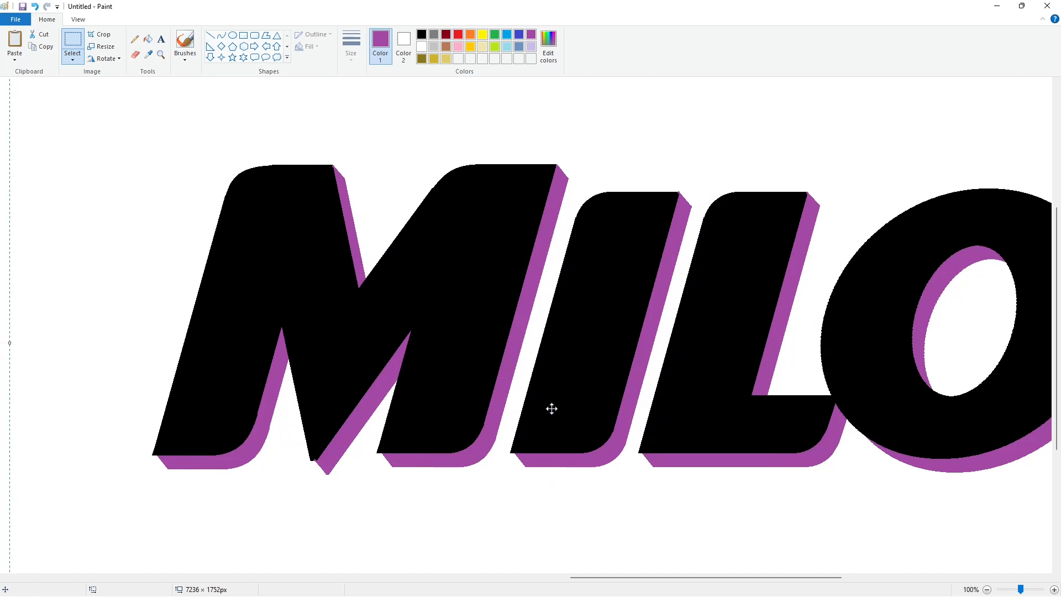
pyautogui.press('Right')
pyautogui.press('Right')
pyautogui.press('Right')
pyautogui.press('Right')
pyautogui.press('Right')
pyautogui.press('Right')
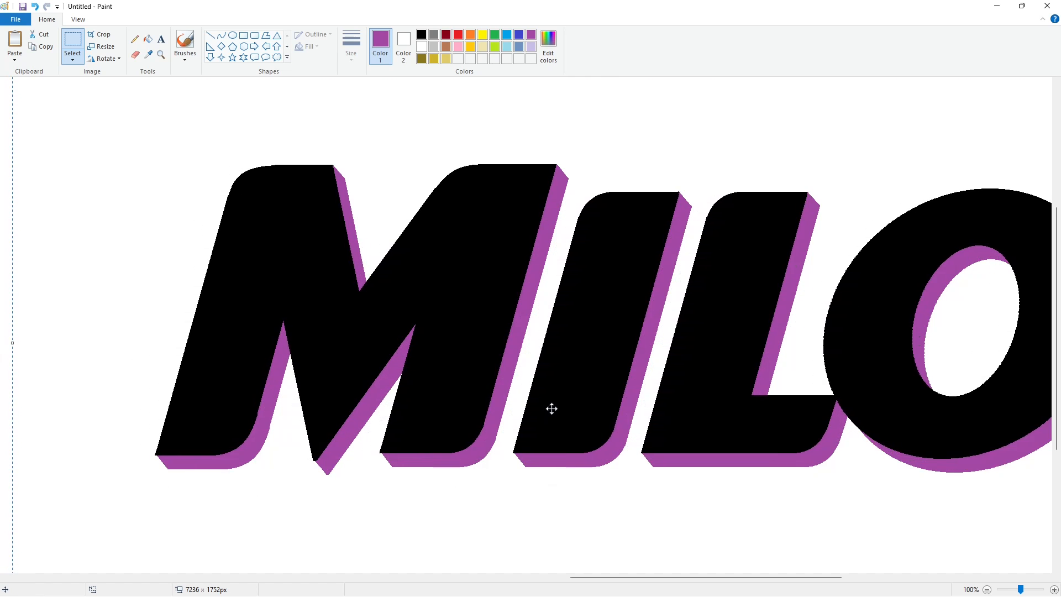
pyautogui.press('Left')
pyautogui.press('Right')
pyautogui.press('Right')
pyautogui.scroll(-3, 552, 409)
pyautogui.click(575, 460)
# Clean up the upper edges of the I and L with a horizontal white line about 230 px long
pyautogui.scroll(3, 746, 521)
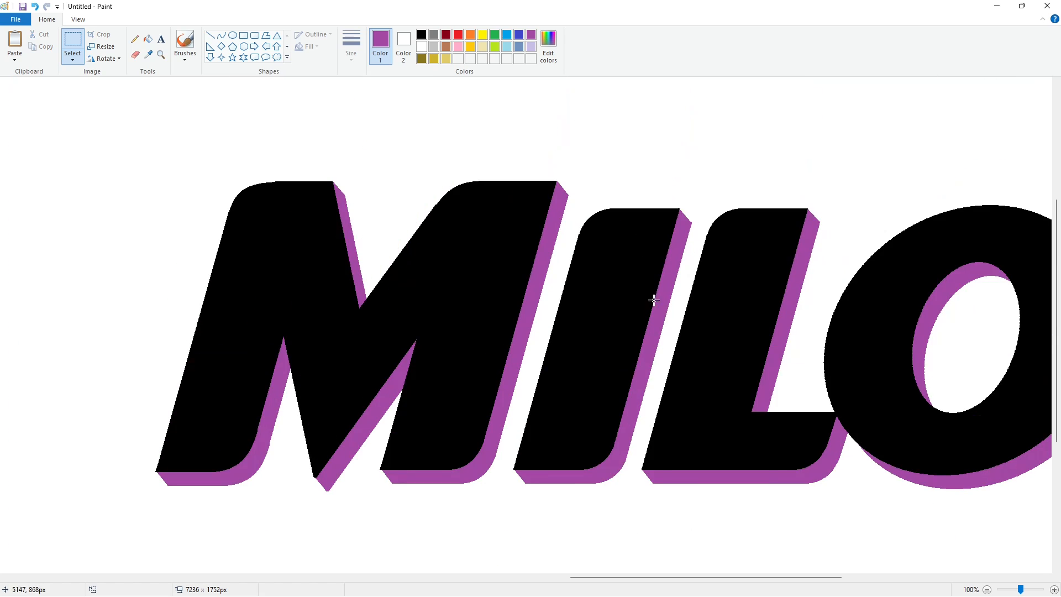
pyautogui.click(211, 35)
pyautogui.click(351, 47)
pyautogui.click(375, 145)
pyautogui.click(422, 46)
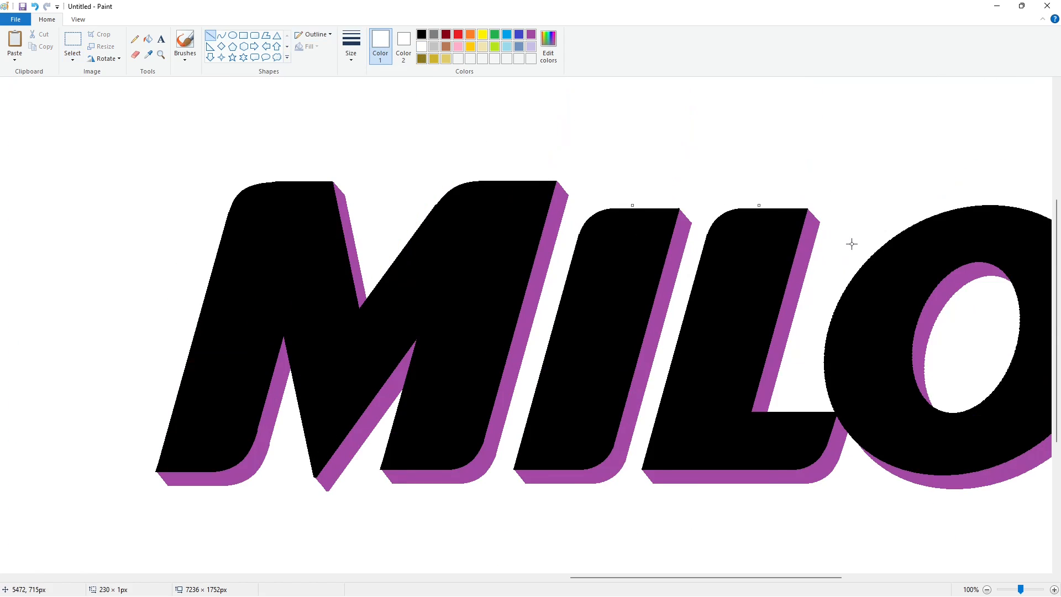
pyautogui.scroll(-1, 906, 513)
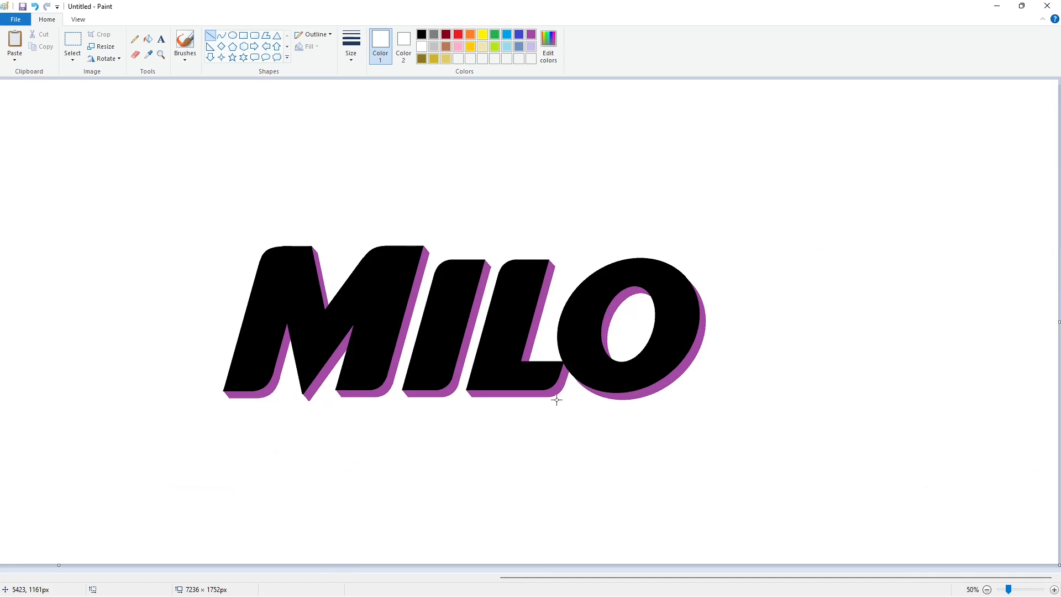
# Add the text "Nestle" above the MILO letters in black bold Helvetica Rounded at size 200
pyautogui.click(161, 38)
pyautogui.click(422, 34)
pyautogui.click(422, 152)
pyautogui.write('N')
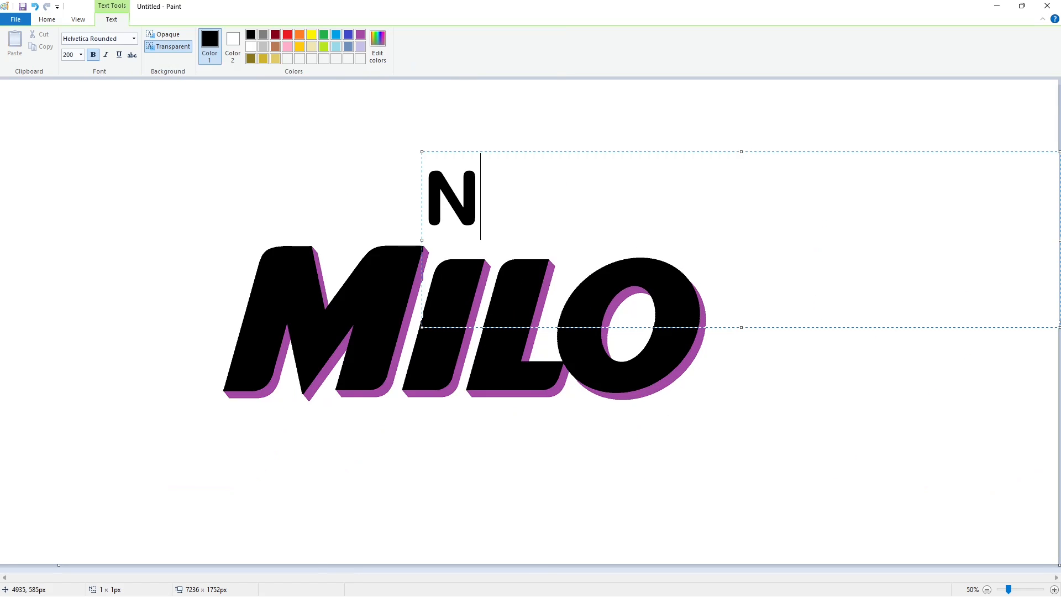
pyautogui.write('estle')
# Move the Nestle text lower and set it to non-bold at size 150
pyautogui.moveTo(422, 152); pyautogui.dragTo(484, 192)
pyautogui.hotkey('ctrl', 'a')
pyautogui.click(81, 57)
pyautogui.write('150')
pyautogui.press('Return')
# Set the Nestle text's size to 200 and place it just above the L and O
pyautogui.hotkey('ctrl', 'a')
pyautogui.click(80, 54)
pyautogui.write('5')
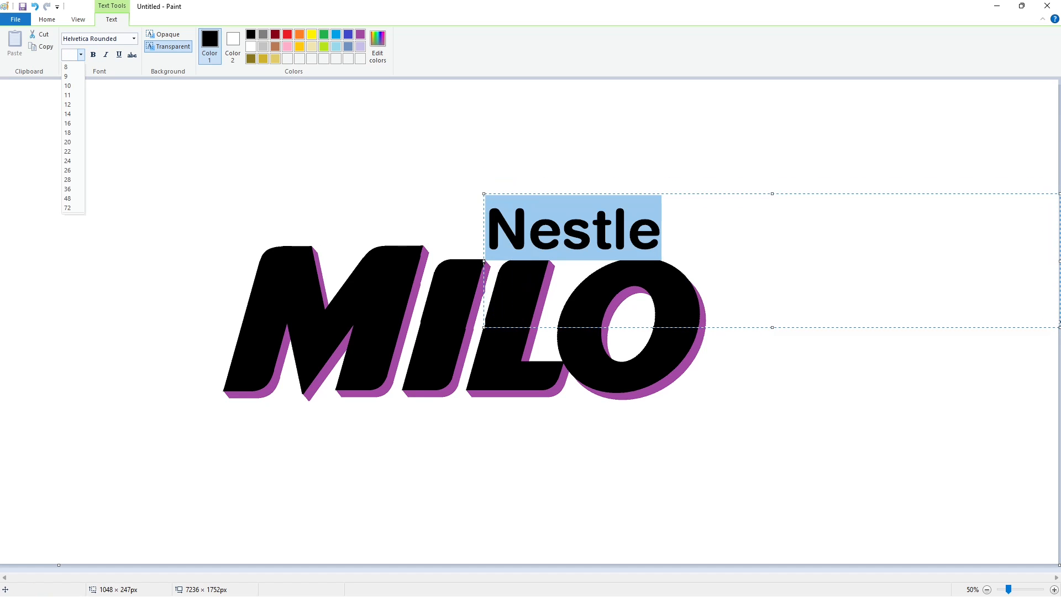
pyautogui.press('Return')
pyautogui.click(756, 245)
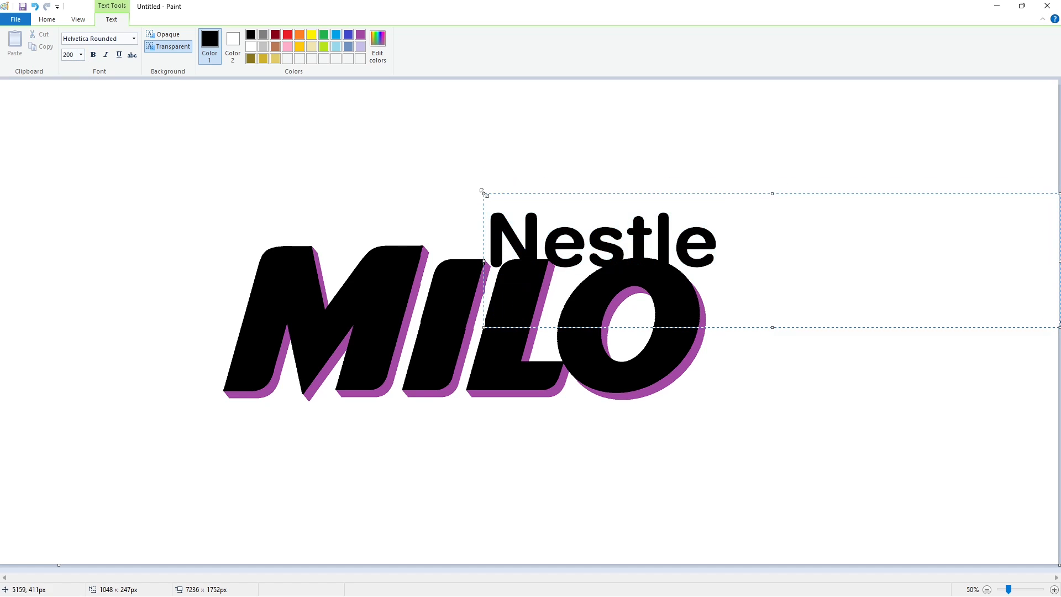
pyautogui.moveTo(482, 192); pyautogui.dragTo(479, 170)
pyautogui.click(875, 485)
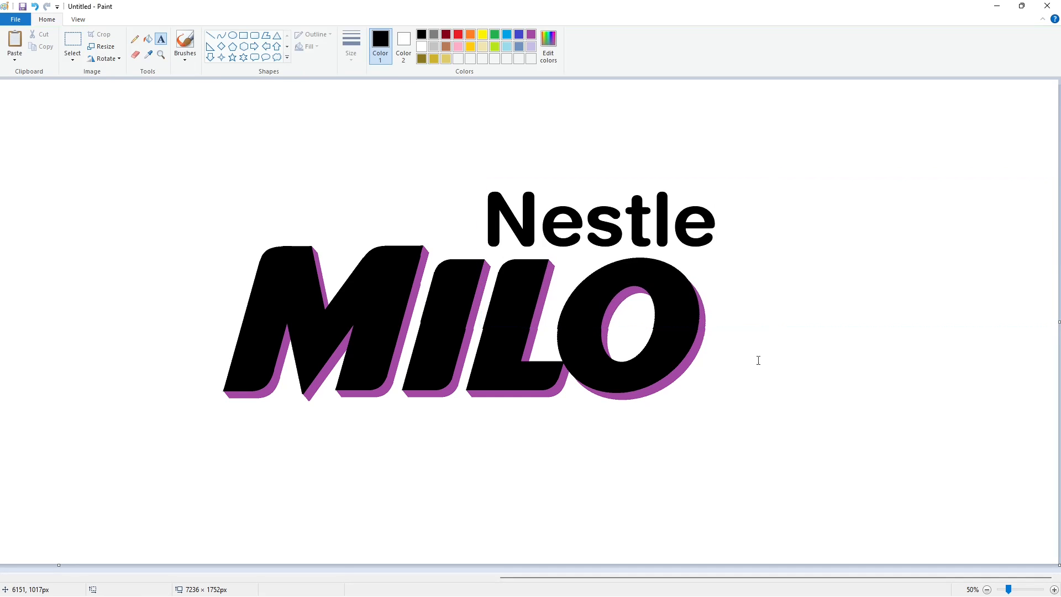
# Try a red fill on the N of Nestle
pyautogui.click(148, 40)
pyautogui.click(458, 35)
pyautogui.click(511, 219)
pyautogui.hotkey('ctrl', 'z')
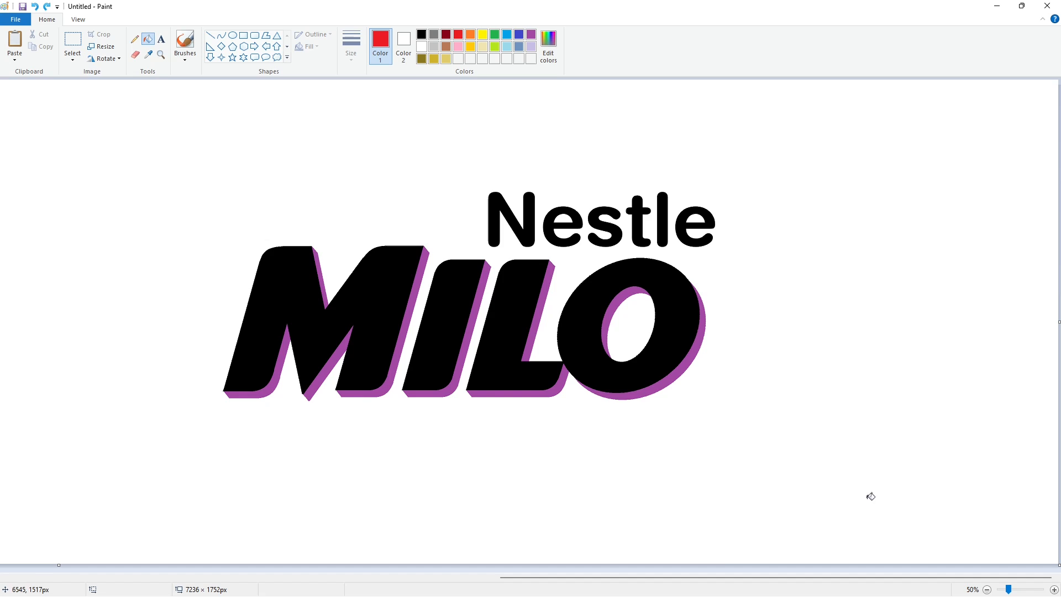
# Select and copy the first e of Nestle
pyautogui.click(1055, 590)
pyautogui.scroll(3, 731, 552)
pyautogui.moveTo(741, 578); pyautogui.dragTo(665, 577)
pyautogui.click(72, 40)
pyautogui.moveTo(488, 181); pyautogui.dragTo(574, 303)
# Try filling the first e of Nestle purple and then white to remove it
pyautogui.click(148, 39)
pyautogui.click(531, 34)
pyautogui.click(547, 213)
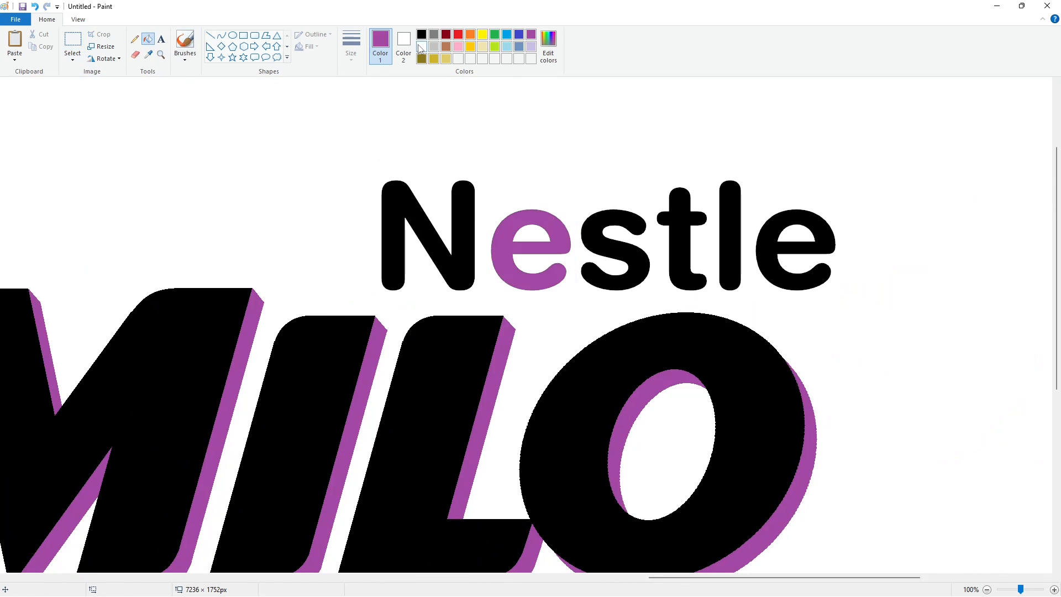
pyautogui.click(422, 47)
pyautogui.click(554, 235)
pyautogui.hotkey('ctrl', 'z')
# Cover the original first e of Nestle with a solid white rectangle
pyautogui.click(244, 35)
pyautogui.click(308, 47)
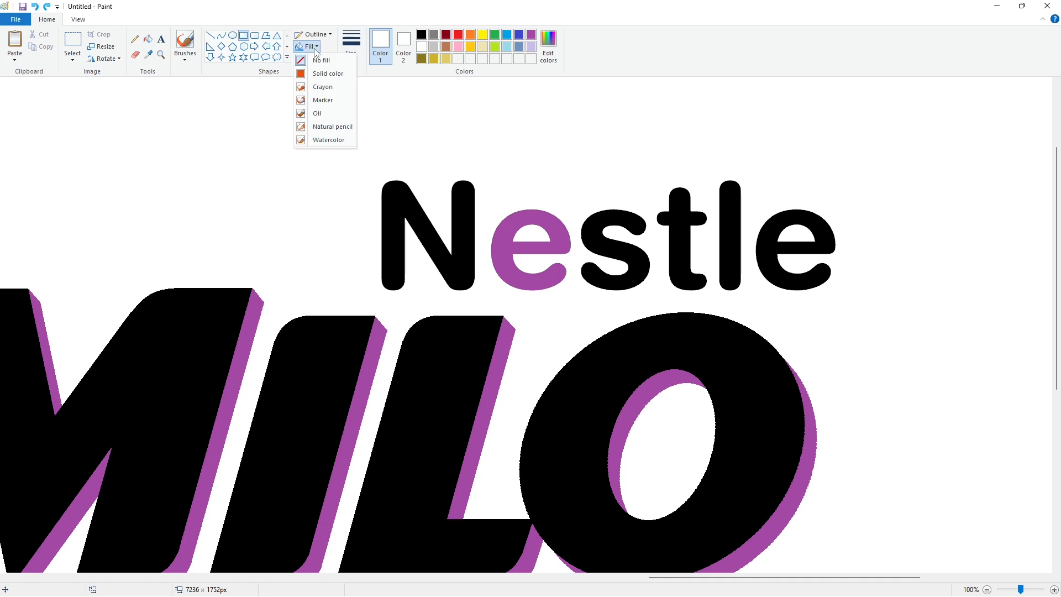
pyautogui.click(326, 74)
pyautogui.moveTo(486, 176)
pyautogui.mouseDown()
pyautogui.moveTo(561, 261)
pyautogui.moveTo(575, 297)
pyautogui.mouseUp()
# Paste the copied e and nudge it close beside the N on the same baseline
pyautogui.hotkey('ctrl', 'v')
pyautogui.moveTo(46, 146); pyautogui.dragTo(428, 243)
pyautogui.press('Right')
pyautogui.press('Right')
pyautogui.press('Right')
pyautogui.press('Right')
pyautogui.press('Right')
pyautogui.press('Right')
pyautogui.press('Right')
pyautogui.press('Right')
pyautogui.press('Right')
pyautogui.press('Right')
pyautogui.press('Right')
pyautogui.press('Right')
pyautogui.press('Right')
pyautogui.press('Right')
pyautogui.press('Left')
# Move the s of Nestle close beside the e, covering its original with a white rectangle
pyautogui.moveTo(569, 177); pyautogui.dragTo(653, 302)
pyautogui.click(244, 35)
pyautogui.moveTo(572, 192); pyautogui.dragTo(648, 291)
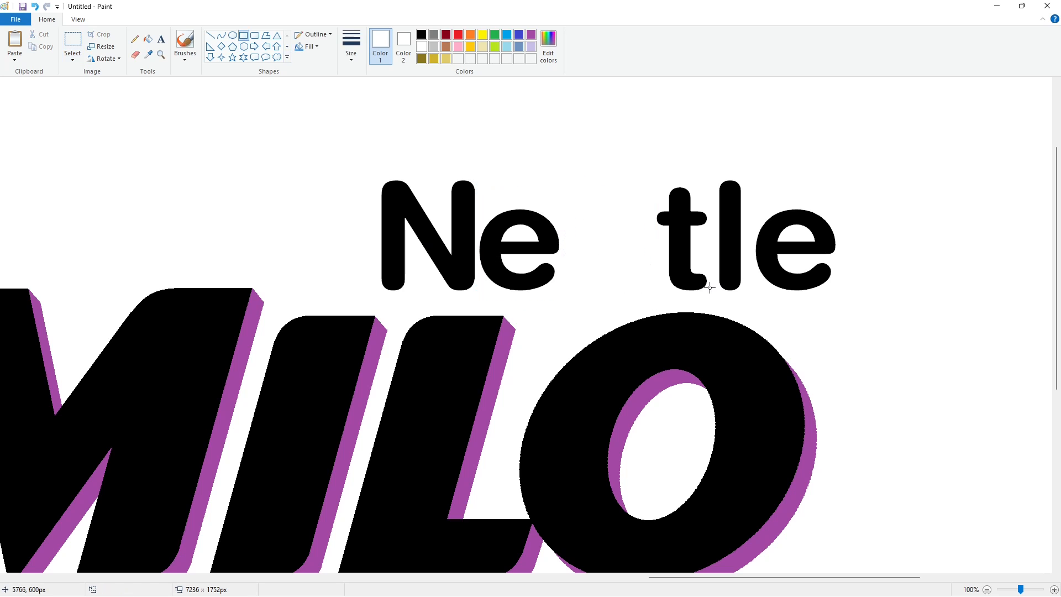
pyautogui.hotkey('ctrl', 'v')
pyautogui.moveTo(51, 149); pyautogui.dragTo(610, 240)
pyautogui.click(650, 161)
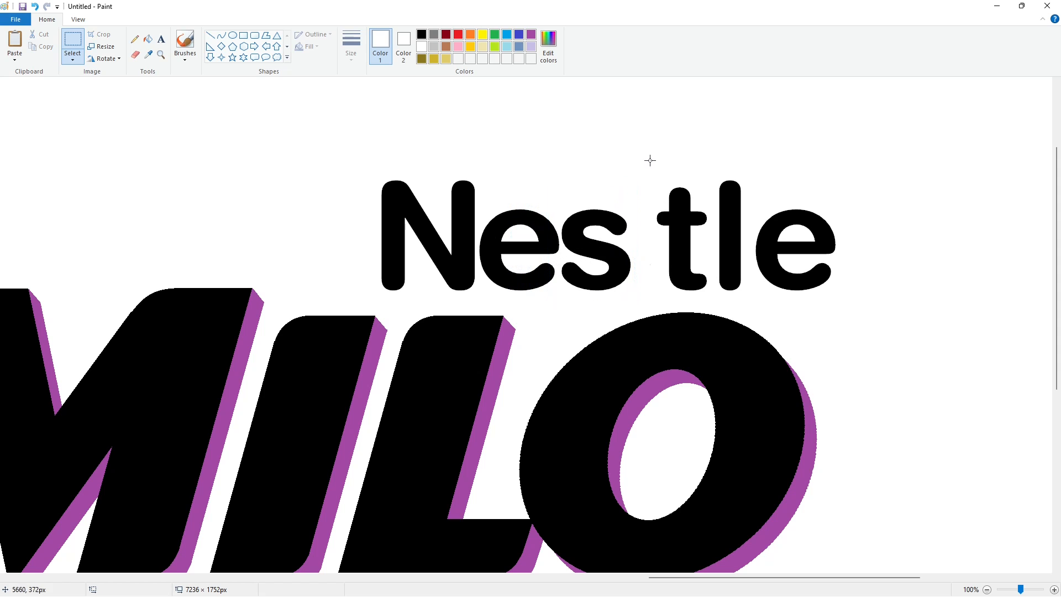
# Move the t of Nestle close beside the s on the same baseline
pyautogui.hotkey('ctrl', 'x')
pyautogui.hotkey('ctrl', 'v')
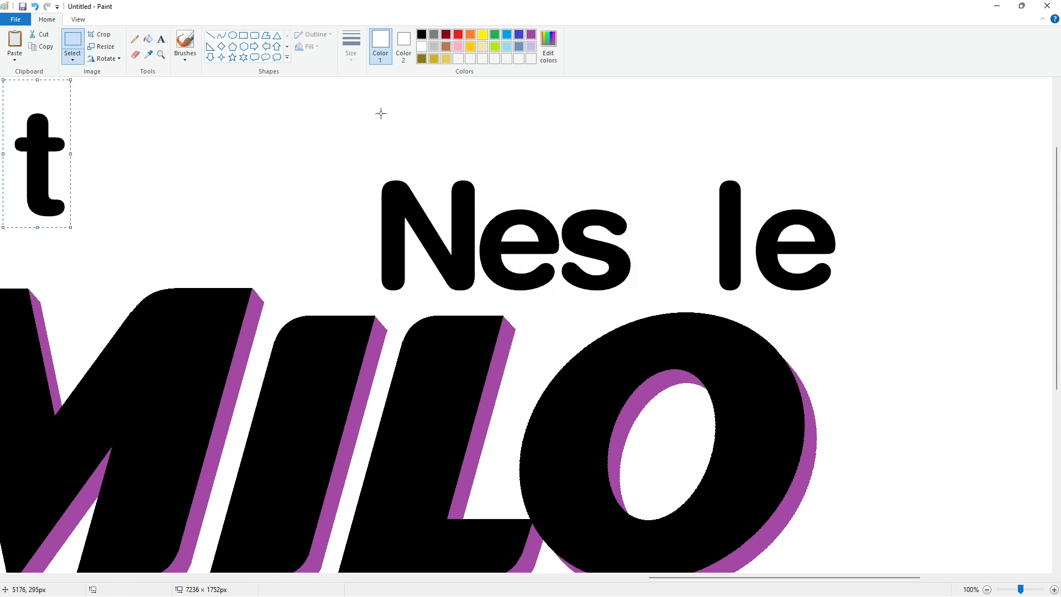
pyautogui.moveTo(58, 164); pyautogui.dragTo(724, 224)
pyautogui.press('Left')
pyautogui.press('Left')
pyautogui.press('Left')
pyautogui.press('Left')
pyautogui.press('Left')
pyautogui.press('Left')
pyautogui.press('Left')
pyautogui.press('Left')
pyautogui.press('Left')
pyautogui.press('Left')
pyautogui.press('Left')
pyautogui.press('Left')
pyautogui.press('Left')
pyautogui.press('Left')
pyautogui.press('Left')
pyautogui.press('Left')
pyautogui.press('Left')
pyautogui.press('Left')
pyautogui.press('Left')
pyautogui.press('Left')
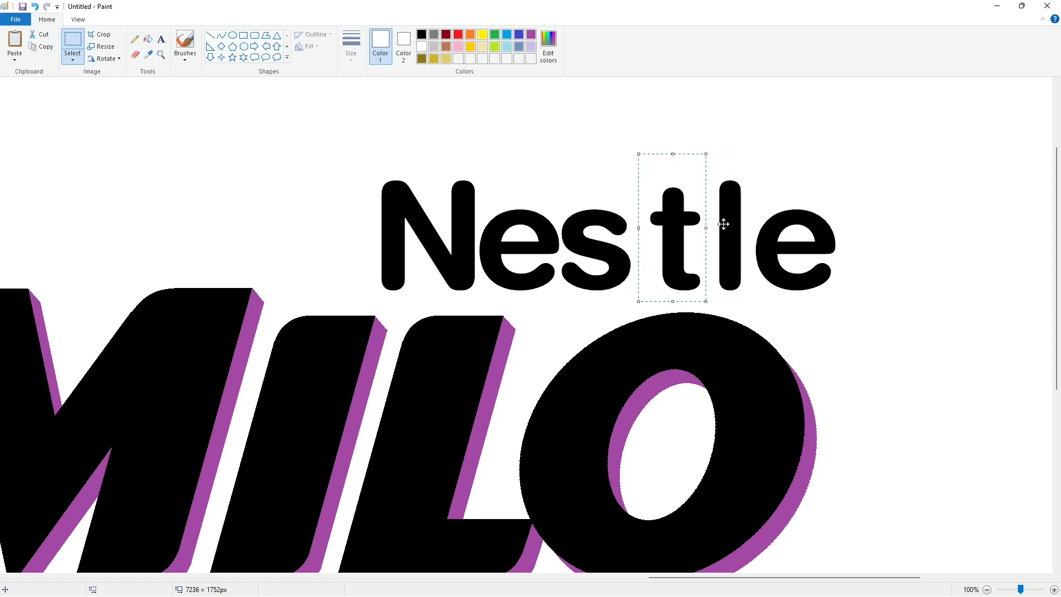
pyautogui.press('Left')
pyautogui.press('Left')
pyautogui.press('Left')
pyautogui.press('Left')
pyautogui.press('Left')
pyautogui.press('Left')
pyautogui.press('Left')
pyautogui.press('Left')
# Move the l of Nestle close beside the t, keeping it on the same baseline
pyautogui.moveTo(702, 148)
pyautogui.mouseDown()
pyautogui.moveTo(749, 297)
pyautogui.moveTo(717, 247)
pyautogui.moveTo(746, 297)
pyautogui.mouseUp()
pyautogui.click(244, 35)
pyautogui.hotkey('ctrl', 'v')
pyautogui.moveTo(26, 149); pyautogui.dragTo(665, 218)
pyautogui.press('Right')
pyautogui.press('Right')
pyautogui.press('Right')
pyautogui.press('Right')
pyautogui.press('Right')
pyautogui.press('Right')
pyautogui.press('Right')
pyautogui.press('Right')
pyautogui.press('Right')
pyautogui.press('Right')
pyautogui.press('Right')
pyautogui.press('Right')
pyautogui.press('Right')
pyautogui.press('Right')
pyautogui.press('Right')
pyautogui.press('Right')
pyautogui.press('Right')
pyautogui.press('Right')
pyautogui.press('Right')
pyautogui.press('Right')
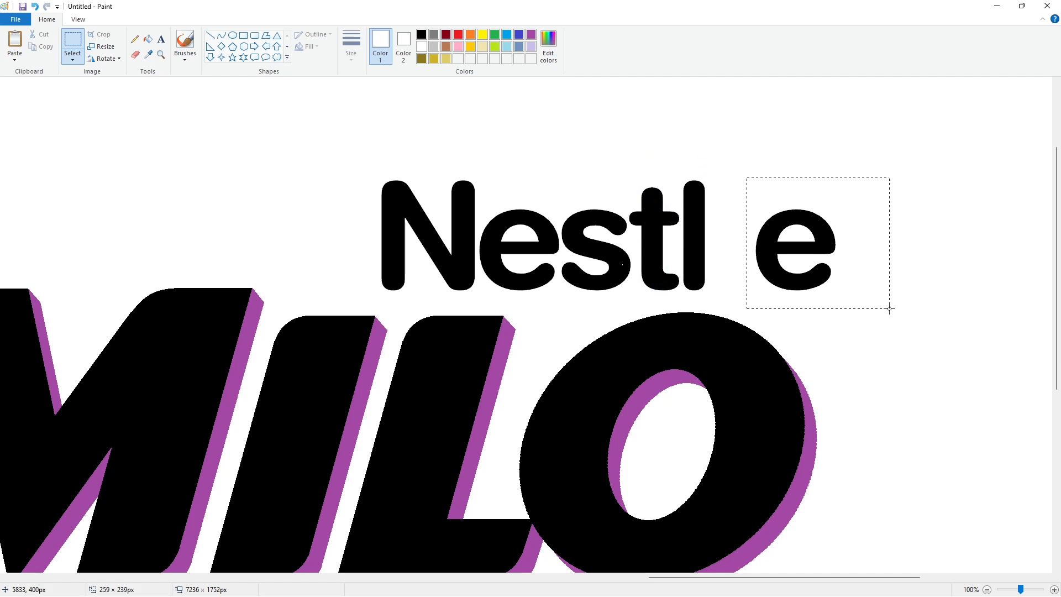
# Cut the final e of Nestle and place it close beside the l on the same baseline
pyautogui.moveTo(889, 308); pyautogui.dragTo(889, 308)
pyautogui.hotkey('ctrl', 'x')
pyautogui.hotkey('ctrl', 'v')
pyautogui.moveTo(69, 158); pyautogui.dragTo(696, 243)
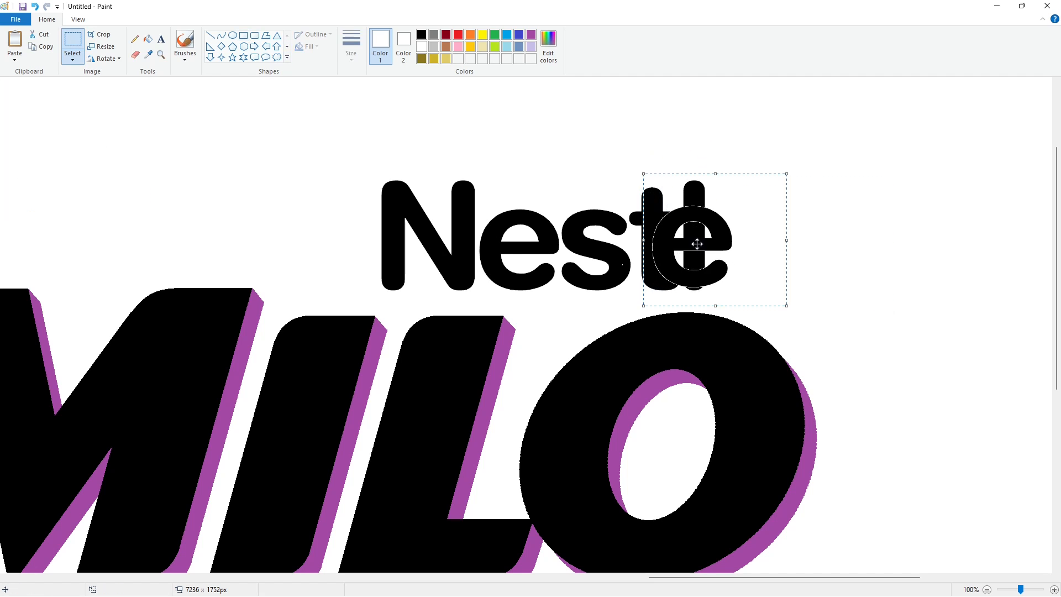
pyautogui.press('Right')
pyautogui.press('Right')
pyautogui.press('Right')
pyautogui.press('Right')
pyautogui.press('Right')
pyautogui.press('Right')
pyautogui.press('Right')
pyautogui.press('Right')
pyautogui.press('Right')
pyautogui.press('Right')
pyautogui.press('Right')
pyautogui.press('Right')
pyautogui.press('Right')
pyautogui.press('Right')
pyautogui.press('Right')
pyautogui.press('Right')
pyautogui.press('Right')
pyautogui.press('Right')
pyautogui.press('Right')
pyautogui.press('Right')
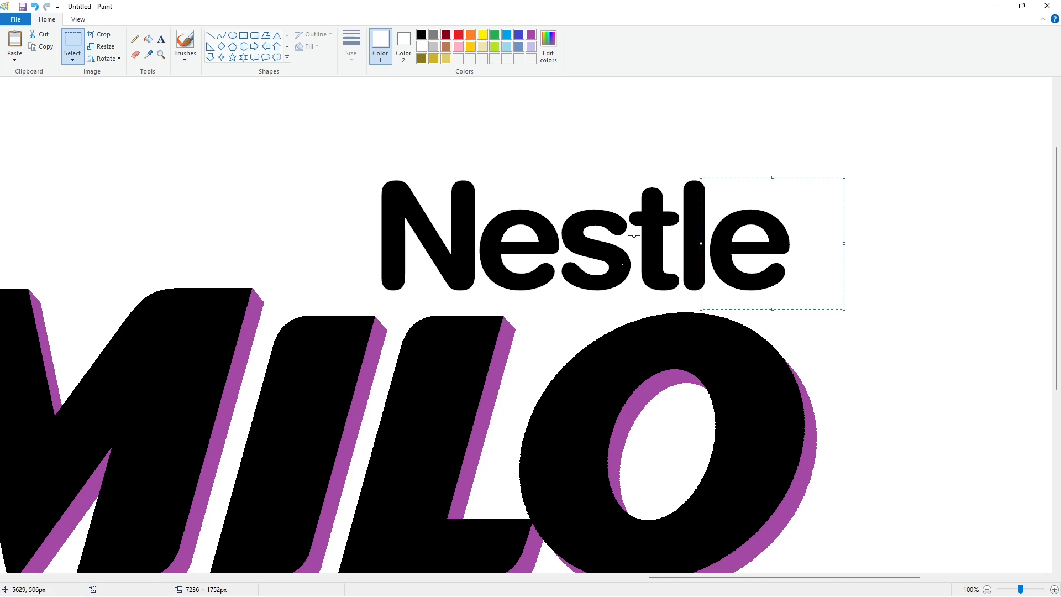
pyautogui.click(134, 38)
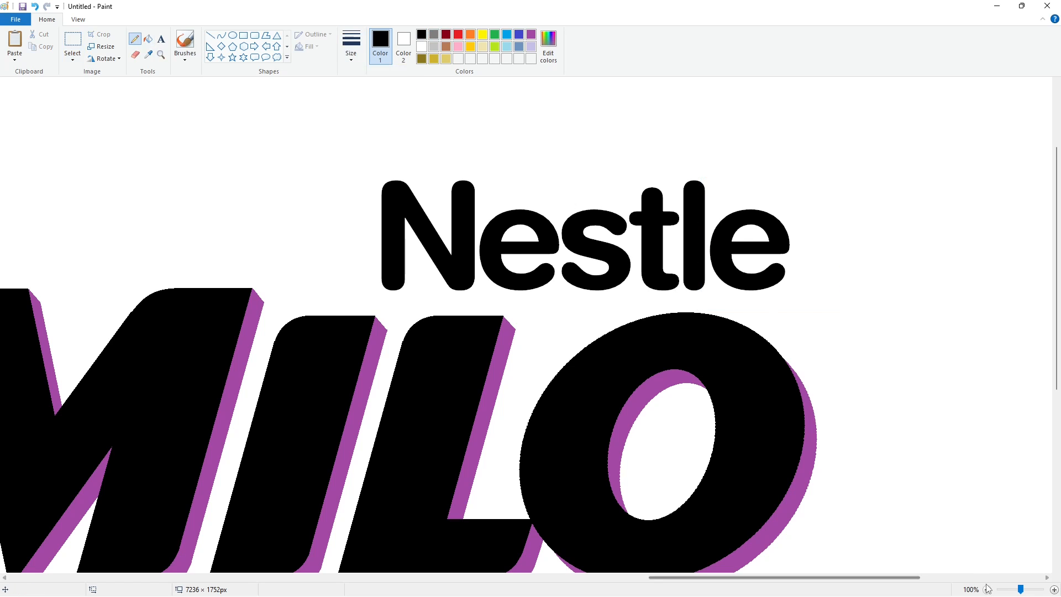
pyautogui.keyDown('ctrl'); pyautogui.scroll(-1, 839, 457); pyautogui.keyUp('ctrl')
pyautogui.keyDown('ctrl'); pyautogui.scroll(1, 840, 457); pyautogui.keyUp('ctrl')
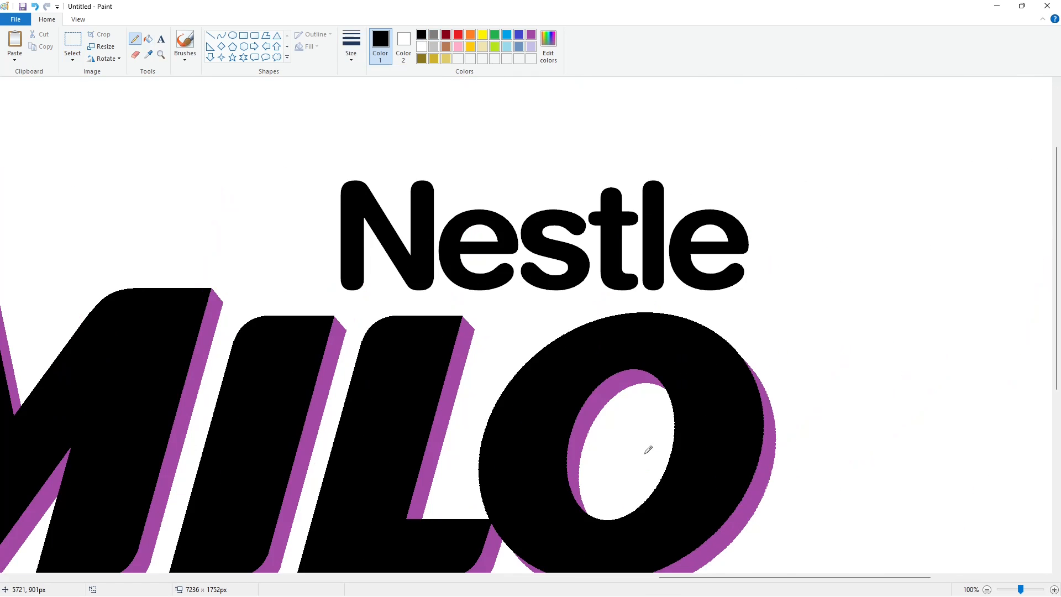
# Try drawing a rectangle about 312 × 27 px between the N and t, then move it to blank canvas and fill it black
pyautogui.click(243, 35)
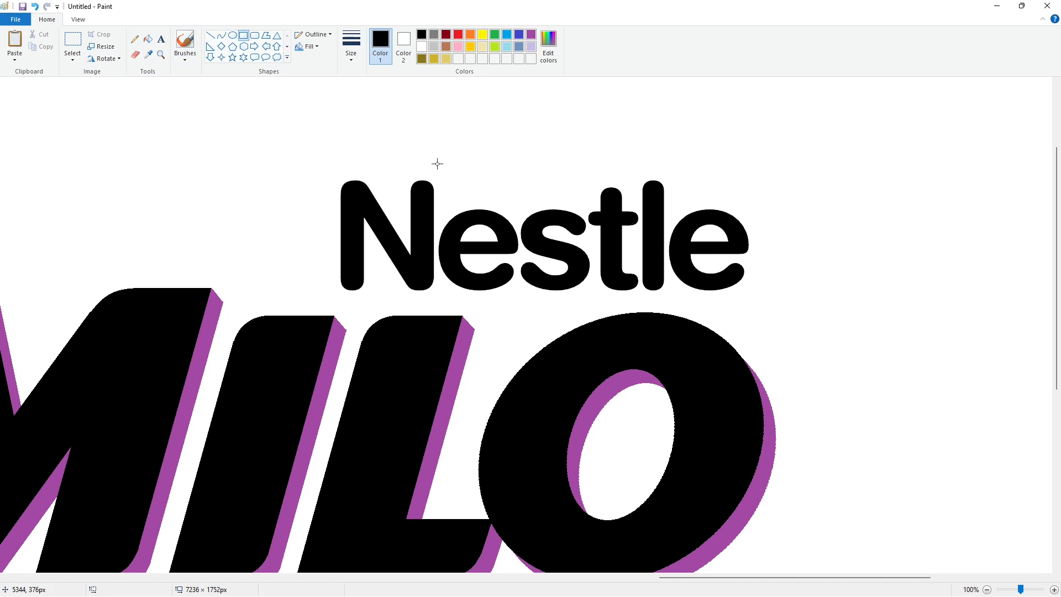
pyautogui.moveTo(429, 182); pyautogui.dragTo(591, 200)
pyautogui.moveTo(417, 183); pyautogui.dragTo(418, 185)
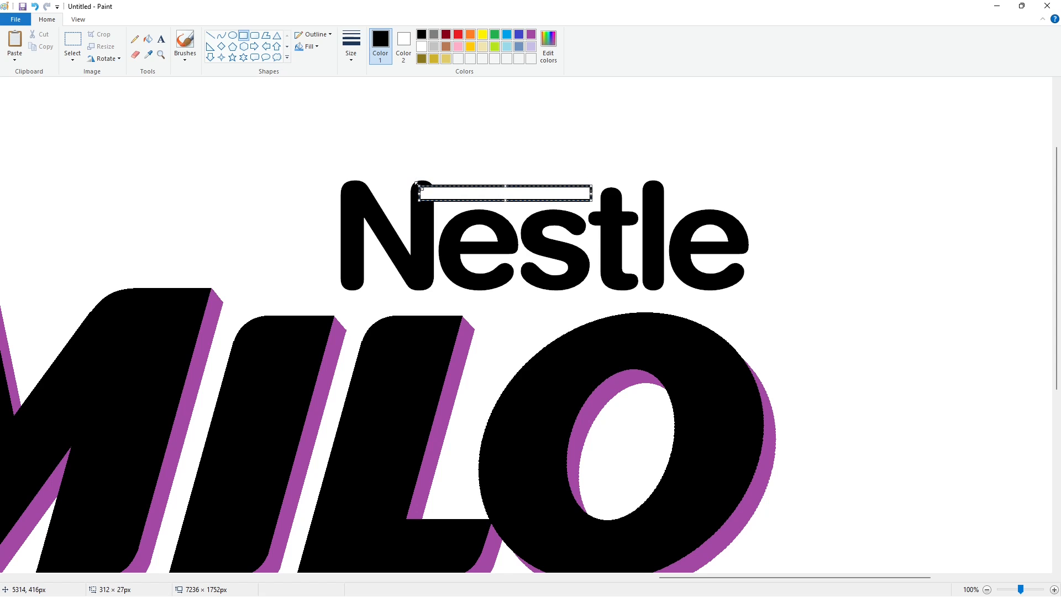
pyautogui.moveTo(496, 193); pyautogui.dragTo(177, 123)
pyautogui.click(148, 39)
pyautogui.click(180, 124)
# Try placing a copy of the black bar above the e and s, then undo it and the bar
pyautogui.click(72, 41)
pyautogui.moveTo(76, 90); pyautogui.dragTo(320, 168)
pyautogui.hotkey('ctrl', 'c')
pyautogui.hotkey('ctrl', 'v')
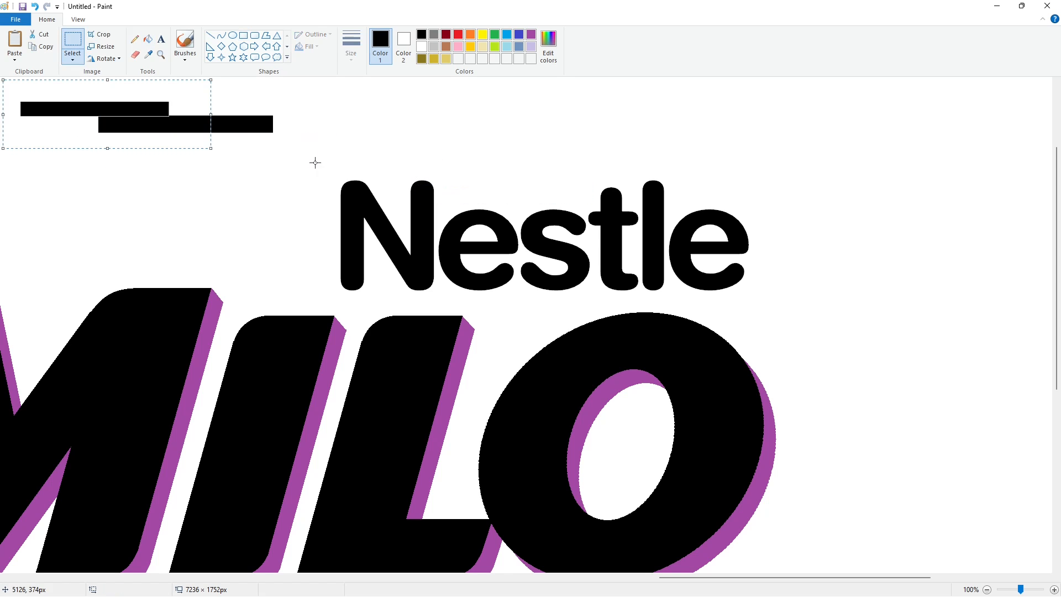
pyautogui.moveTo(116, 111)
pyautogui.mouseDown()
pyautogui.moveTo(504, 189)
pyautogui.moveTo(511, 202)
pyautogui.moveTo(502, 201)
pyautogui.mouseUp()
pyautogui.hotkey('ctrl', 'z')
pyautogui.hotkey('ctrl', 'z')
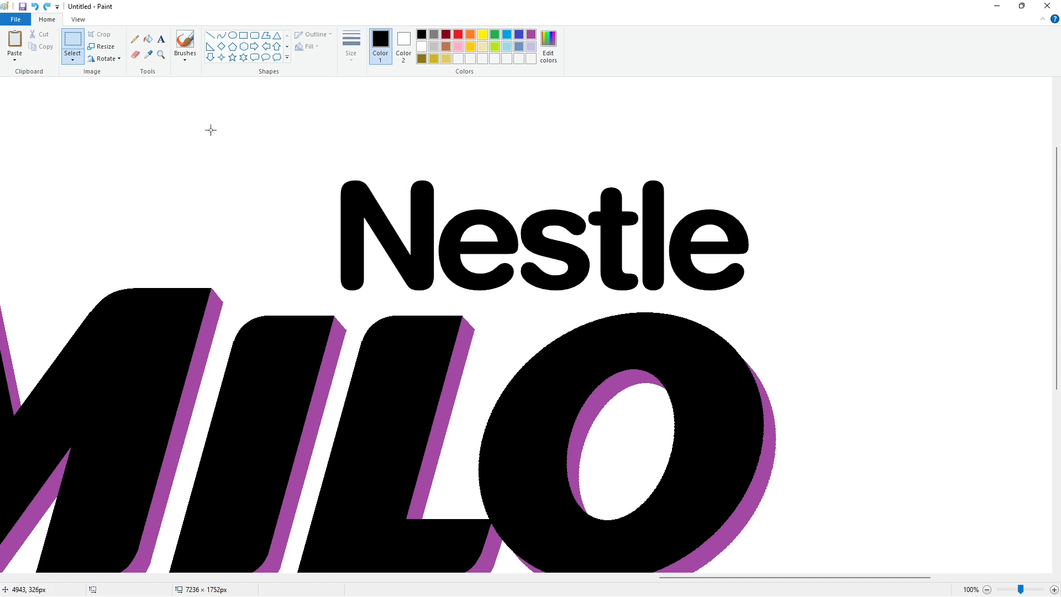
# Draw a rectangle about 307 × 24 px, place it in the blank area above MILO and fill it black
pyautogui.click(244, 35)
pyautogui.moveTo(427, 185); pyautogui.dragTo(596, 199)
pyautogui.click(302, 45)
pyautogui.click(311, 59)
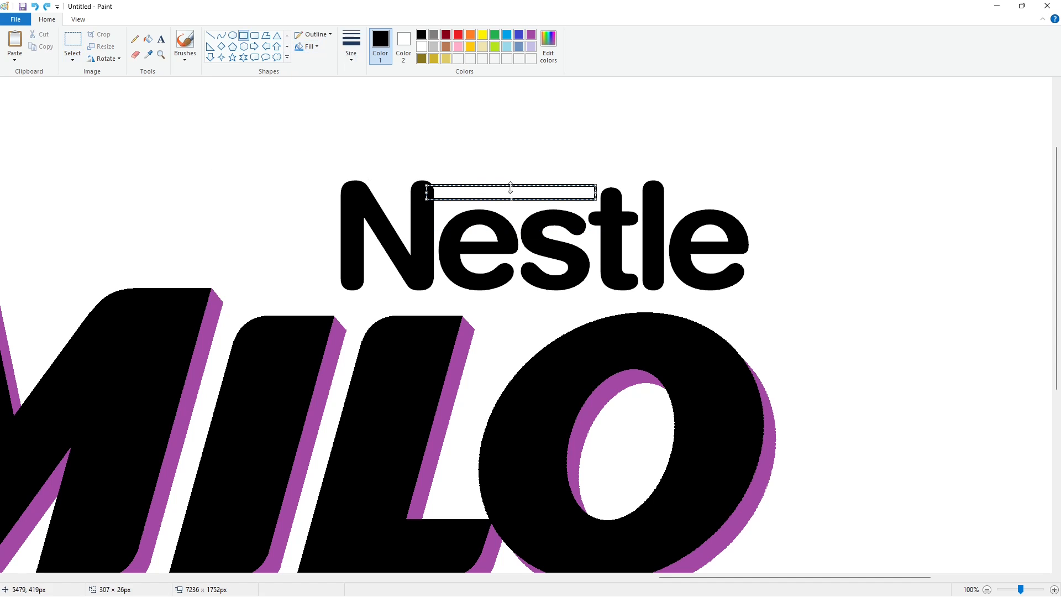
pyautogui.moveTo(511, 185); pyautogui.dragTo(118, 116)
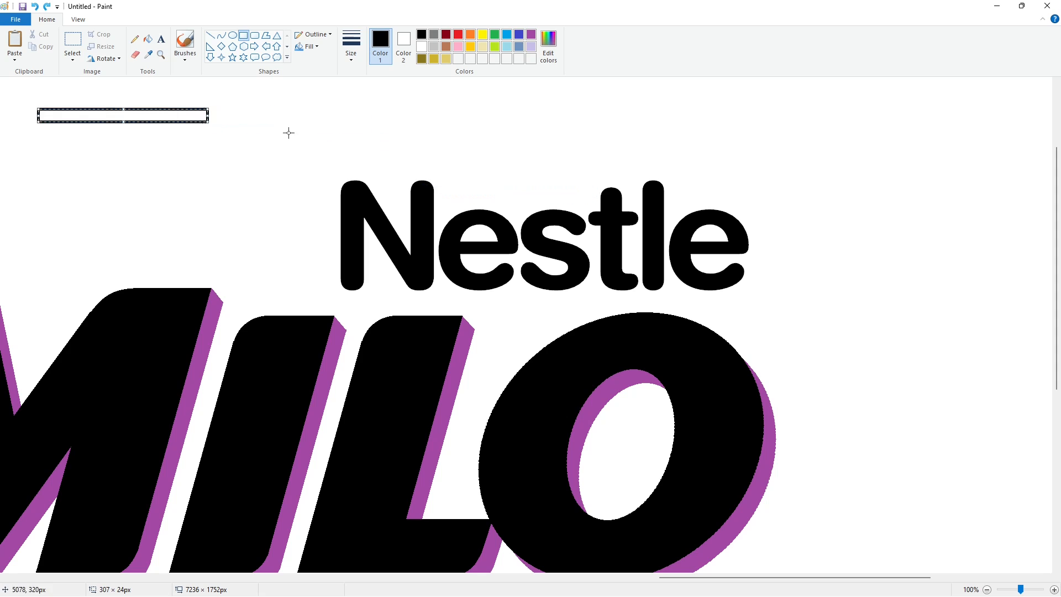
pyautogui.click(148, 39)
pyautogui.click(125, 115)
# Copy the black bar and join the copy to the top of the N's second stem, reaching over the e and s toward the t
pyautogui.click(73, 42)
pyautogui.moveTo(26, 88); pyautogui.dragTo(278, 164)
pyautogui.hotkey('ctrl', 'c')
pyautogui.hotkey('ctrl', 'v')
pyautogui.moveTo(97, 111); pyautogui.dragTo(505, 196)
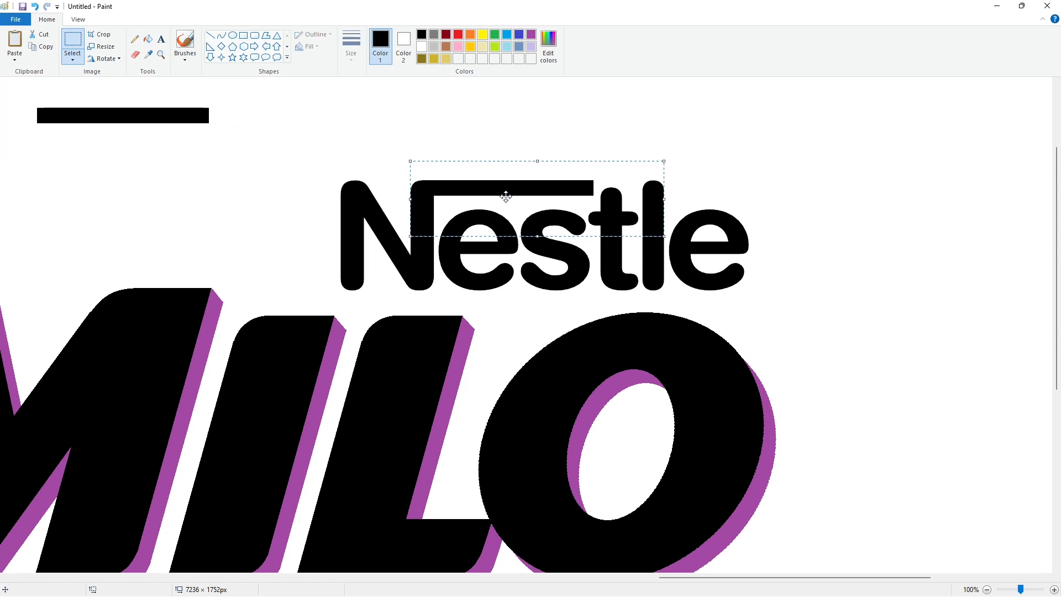
pyautogui.click(729, 330)
# Try trimming the upper corner at the bar's end near the t with a short, thicker white line
pyautogui.click(211, 35)
pyautogui.click(351, 47)
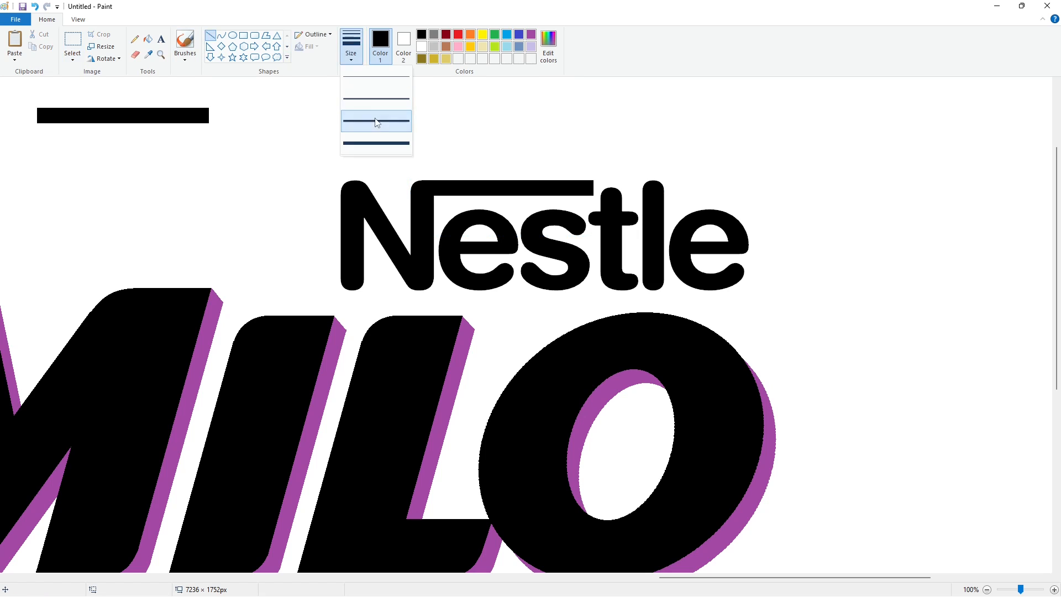
pyautogui.click(375, 121)
pyautogui.moveTo(588, 170); pyautogui.dragTo(600, 183)
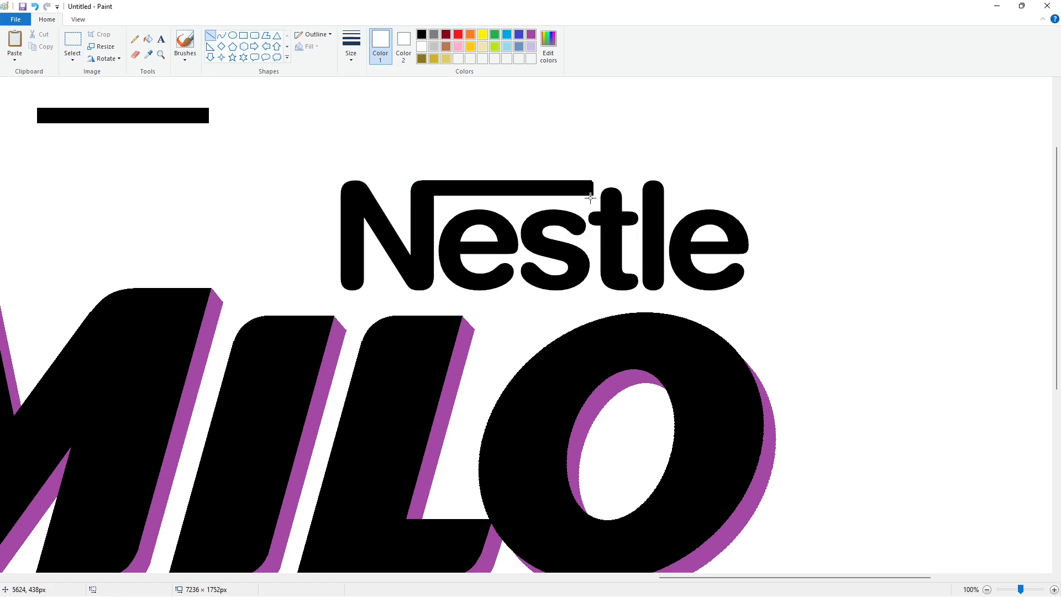
# Extend the t's stem up to the height of the l by pasting a copy of its rounded top above it
pyautogui.click(72, 42)
pyautogui.moveTo(594, 174); pyautogui.dragTo(630, 206)
pyautogui.hotkey('ctrl', 'c')
pyautogui.hotkey('ctrl', 'v')
pyautogui.moveTo(20, 97); pyautogui.dragTo(656, 185)
pyautogui.press('Left')
pyautogui.press('Left')
pyautogui.press('Left')
pyautogui.press('Left')
pyautogui.press('Left')
pyautogui.press('Left')
pyautogui.press('Left')
pyautogui.press('Left')
pyautogui.press('Left')
pyautogui.press('Left')
pyautogui.press('Left')
pyautogui.press('Left')
pyautogui.press('Left')
pyautogui.press('Left')
pyautogui.press('Left')
pyautogui.press('Left')
pyautogui.press('Left')
pyautogui.press('Left')
pyautogui.press('Left')
pyautogui.press('Left')
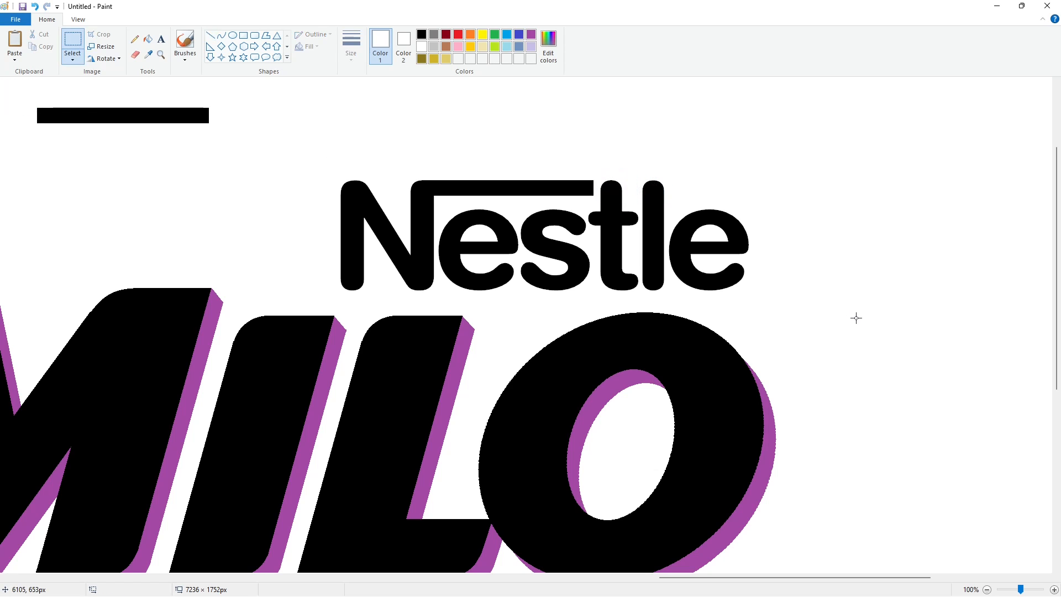
# Try rounding the bar's end beside the t with a white curve about 18 × 28 px
pyautogui.click(221, 35)
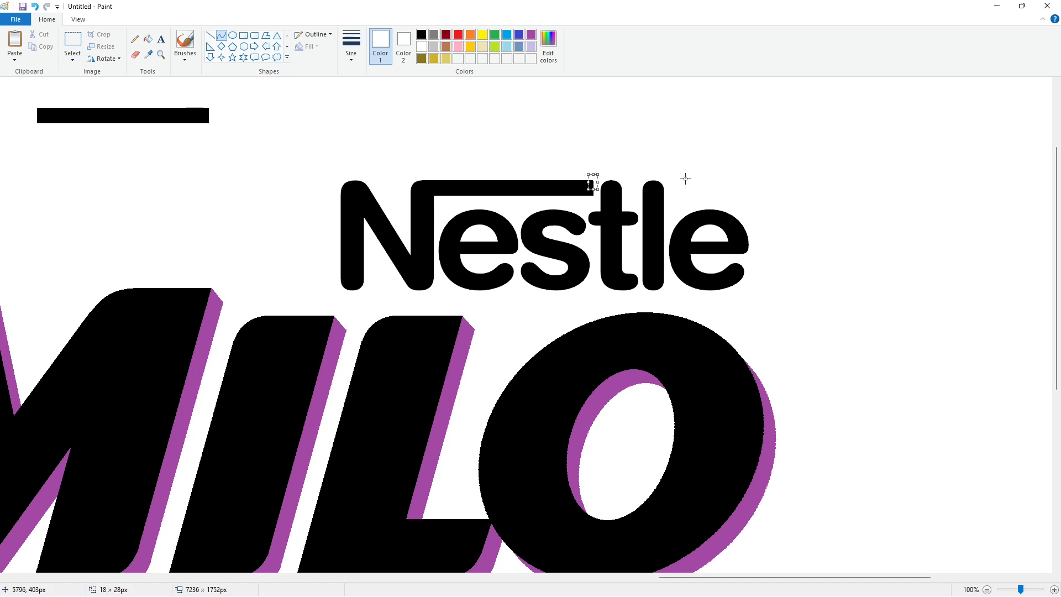
pyautogui.click(987, 589)
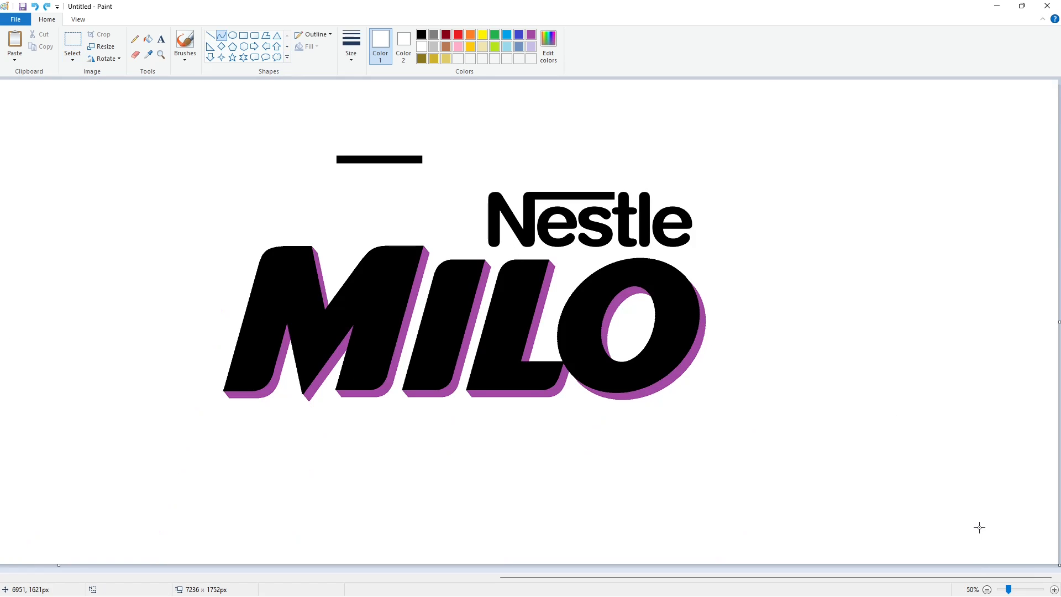
pyautogui.click(1054, 589)
pyautogui.scroll(-4, 906, 553)
pyautogui.moveTo(615, 577); pyautogui.dragTo(817, 569)
pyautogui.scroll(2, 774, 520)
pyautogui.click(73, 40)
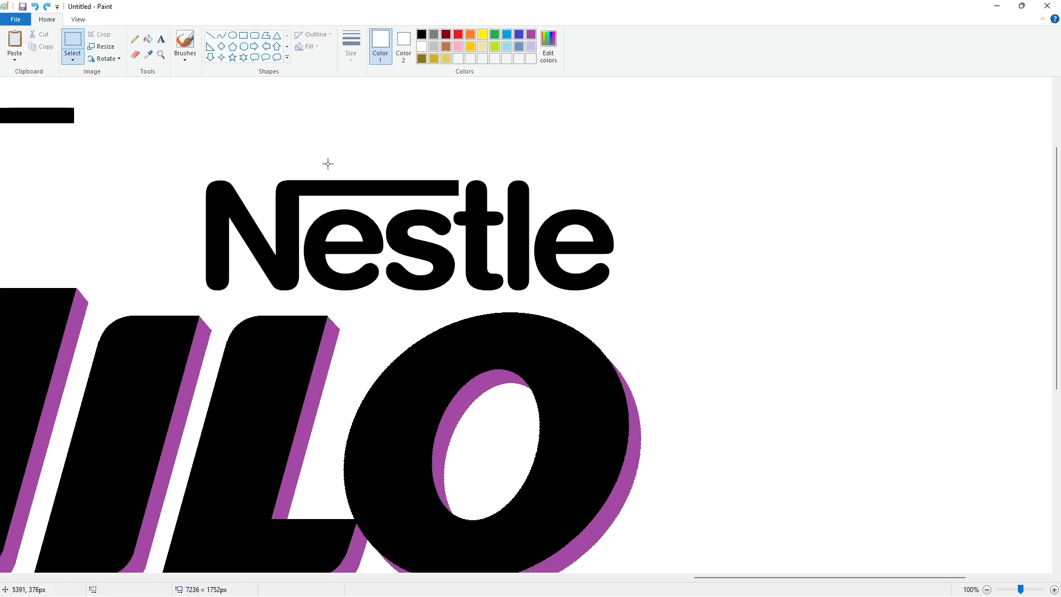
# Try placing a copied piece of the N's bar above the final e and stretching it wider and taller
pyautogui.moveTo(335, 163); pyautogui.dragTo(409, 204)
pyautogui.hotkey('ctrl', 'c')
pyautogui.hotkey('ctrl', 'v')
pyautogui.moveTo(34, 103); pyautogui.dragTo(486, 188)
pyautogui.press('Right')
pyautogui.press('Right')
pyautogui.press('Right')
pyautogui.press('Right')
pyautogui.press('Right')
pyautogui.press('Right')
pyautogui.press('Right')
pyautogui.press('Right')
pyautogui.press('Right')
pyautogui.press('Right')
pyautogui.press('Right')
pyautogui.press('Right')
pyautogui.press('Right')
pyautogui.press('Right')
pyautogui.press('Right')
pyautogui.press('Right')
pyautogui.press('Right')
pyautogui.press('Right')
pyautogui.press('Right')
pyautogui.press('Right')
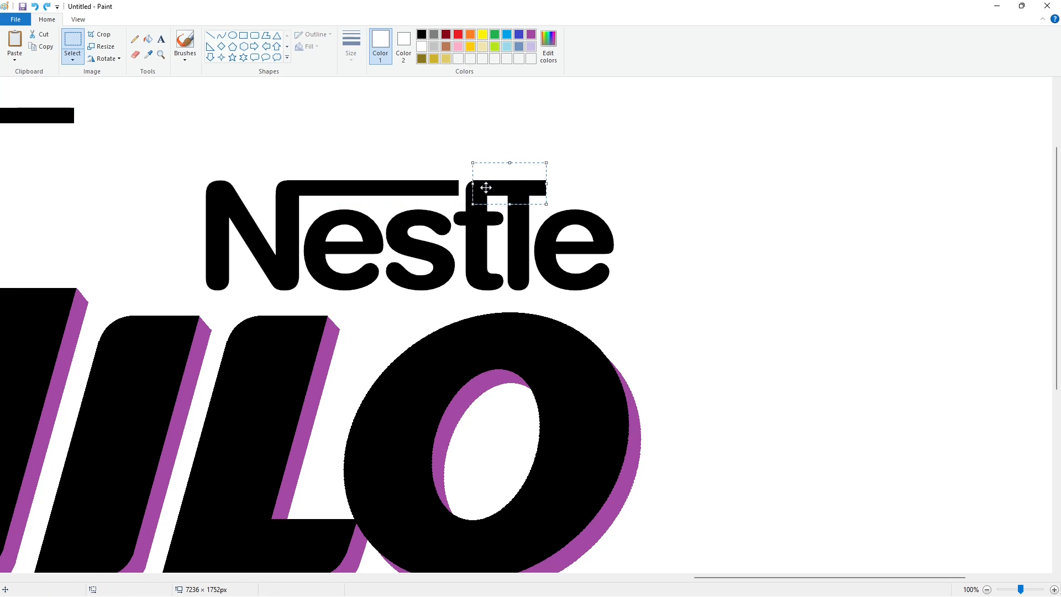
pyautogui.press('Right')
pyautogui.press('Right')
pyautogui.press('Right')
pyautogui.press('Right')
pyautogui.press('Right')
pyautogui.press('Right')
pyautogui.press('Right')
pyautogui.press('Right')
pyautogui.press('Right')
pyautogui.press('Right')
pyautogui.press('Right')
pyautogui.press('Right')
pyautogui.press('Right')
pyautogui.press('Right')
pyautogui.press('Right')
pyautogui.press('Right')
pyautogui.press('Right')
pyautogui.press('Right')
pyautogui.press('Right')
pyautogui.press('Right')
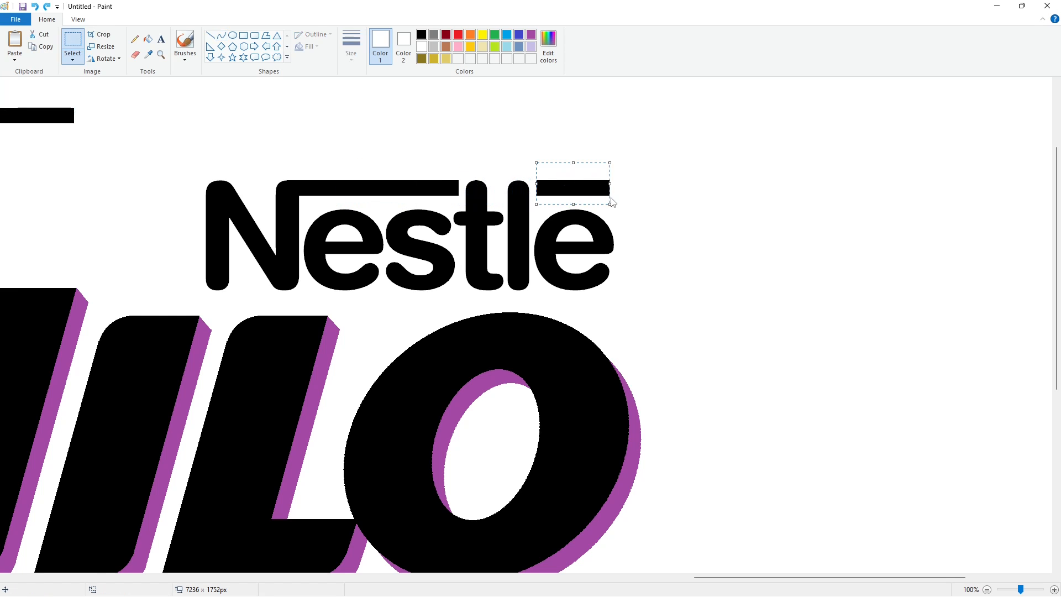
pyautogui.moveTo(610, 184); pyautogui.dragTo(647, 185)
pyautogui.moveTo(594, 162); pyautogui.dragTo(594, 144)
pyautogui.click(698, 185)
pyautogui.hotkey('ctrl', 'z')
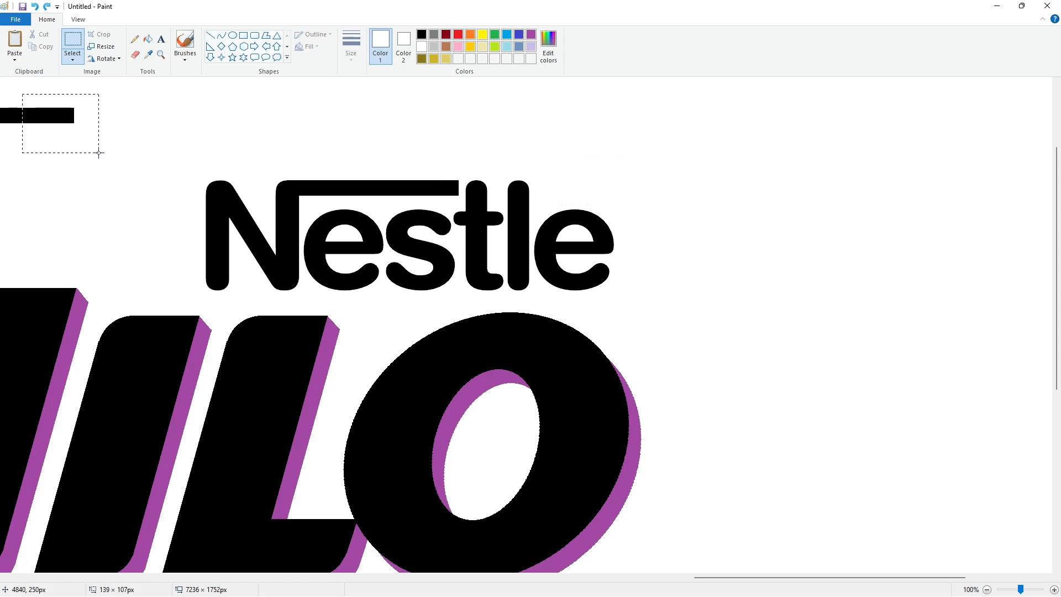
# Copy the end of the loose black bar, enlarge the copied selection to 250 × 175 px, and place it above the final e
pyautogui.moveTo(99, 153); pyautogui.dragTo(99, 152)
pyautogui.hotkey('ctrl', 'c')
pyautogui.hotkey('ctrl', 'v')
pyautogui.moveTo(40, 104); pyautogui.dragTo(802, 231)
pyautogui.moveTo(732, 202); pyautogui.dragTo(543, 187)
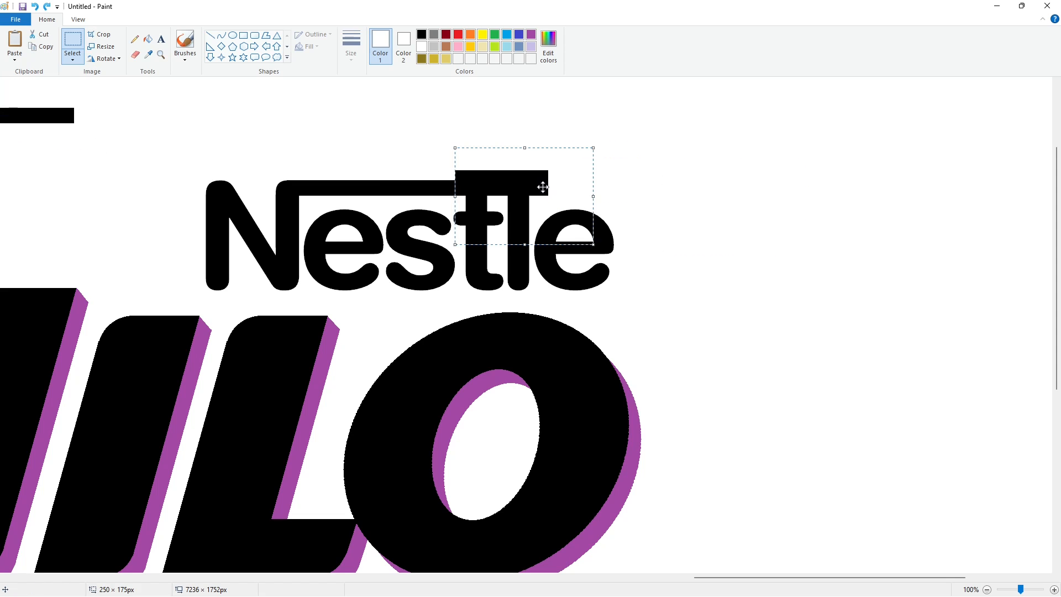
pyautogui.press('Right')
pyautogui.press('Right')
pyautogui.press('Right')
pyautogui.press('Right')
pyautogui.press('Right')
pyautogui.press('Right')
pyautogui.press('Right')
pyautogui.press('Right')
pyautogui.press('Right')
pyautogui.press('Right')
pyautogui.press('Right')
pyautogui.press('Right')
pyautogui.press('Right')
pyautogui.press('Right')
pyautogui.press('Right')
pyautogui.press('Right')
pyautogui.press('Right')
pyautogui.press('Right')
pyautogui.press('Right')
pyautogui.press('Right')
pyautogui.press('Escape')
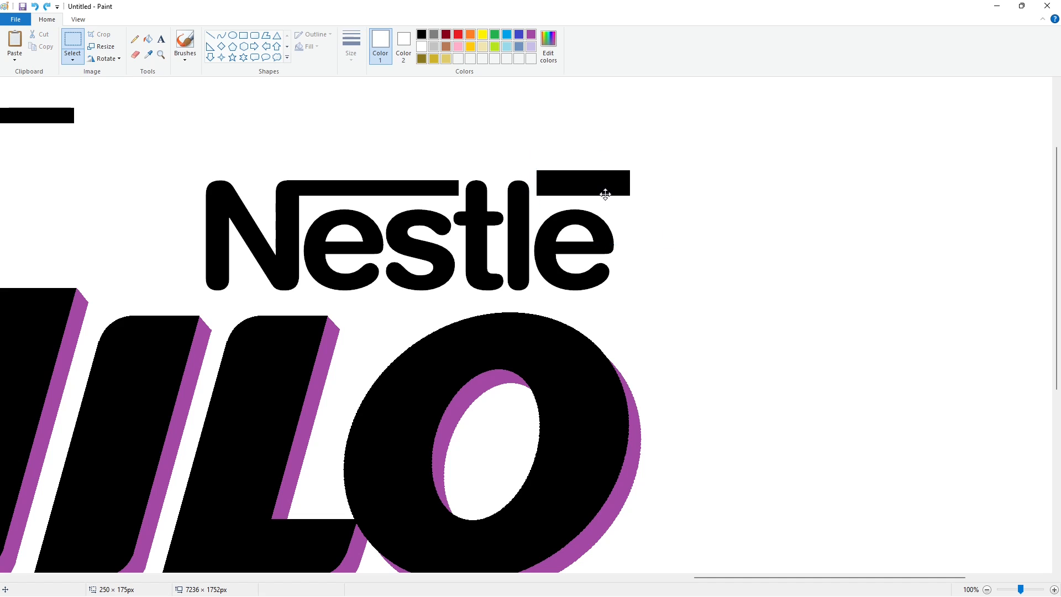
# Trim the block above the final e into an accent with a vertical outer end and a slanted top edge, filling the offcuts white
pyautogui.click(213, 37)
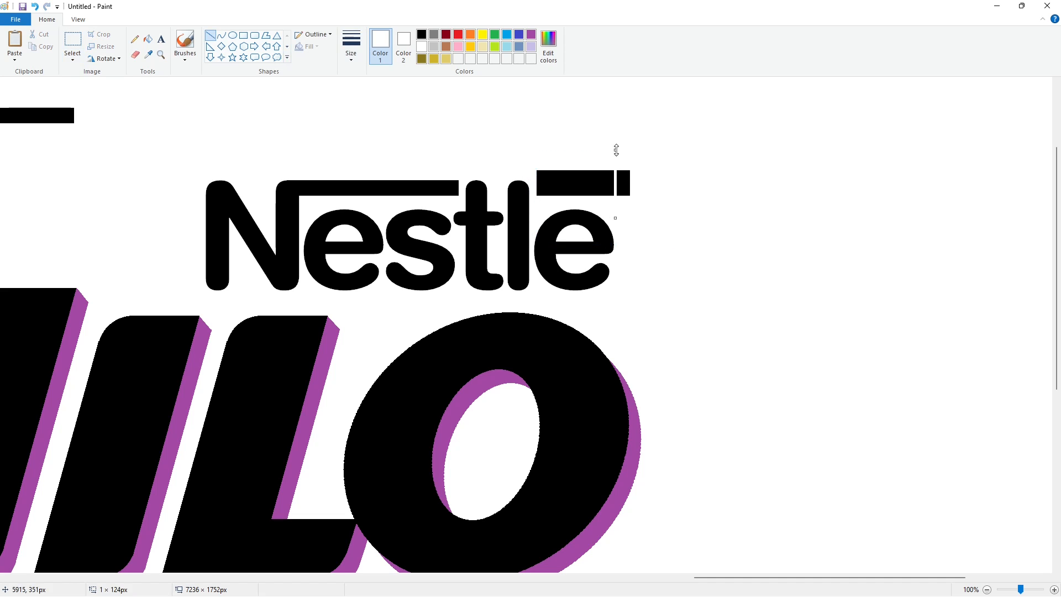
pyautogui.moveTo(534, 180); pyautogui.dragTo(630, 170)
pyautogui.click(147, 39)
pyautogui.click(552, 174)
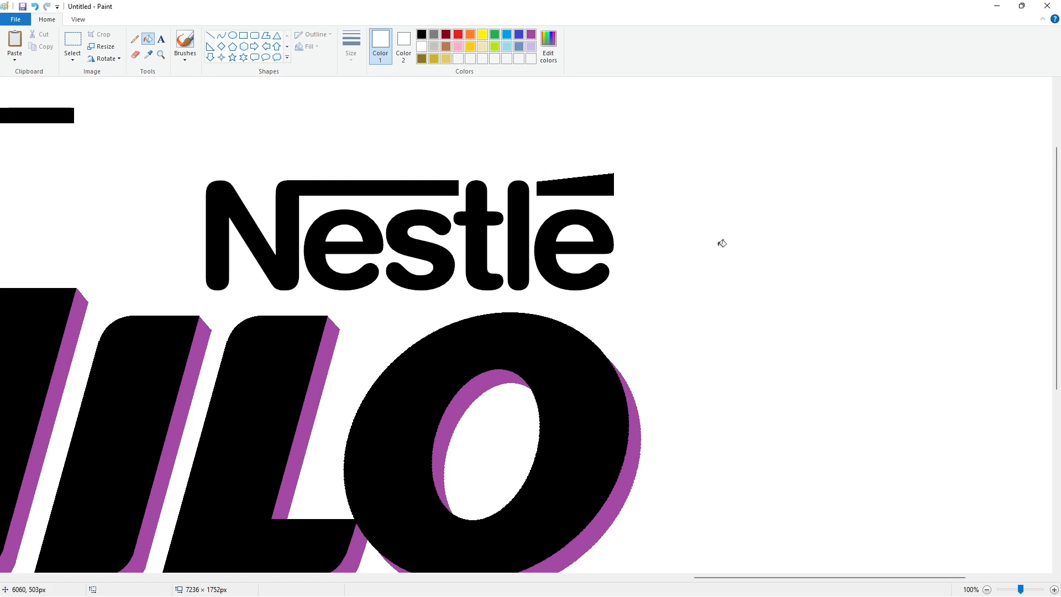
# Try rounding the upper corner of the bar's end beside the t with a purple circle about 12 × 12 px
pyautogui.click(1054, 589)
pyautogui.scroll(-2, 625, 545)
pyautogui.moveTo(735, 577); pyautogui.dragTo(782, 578)
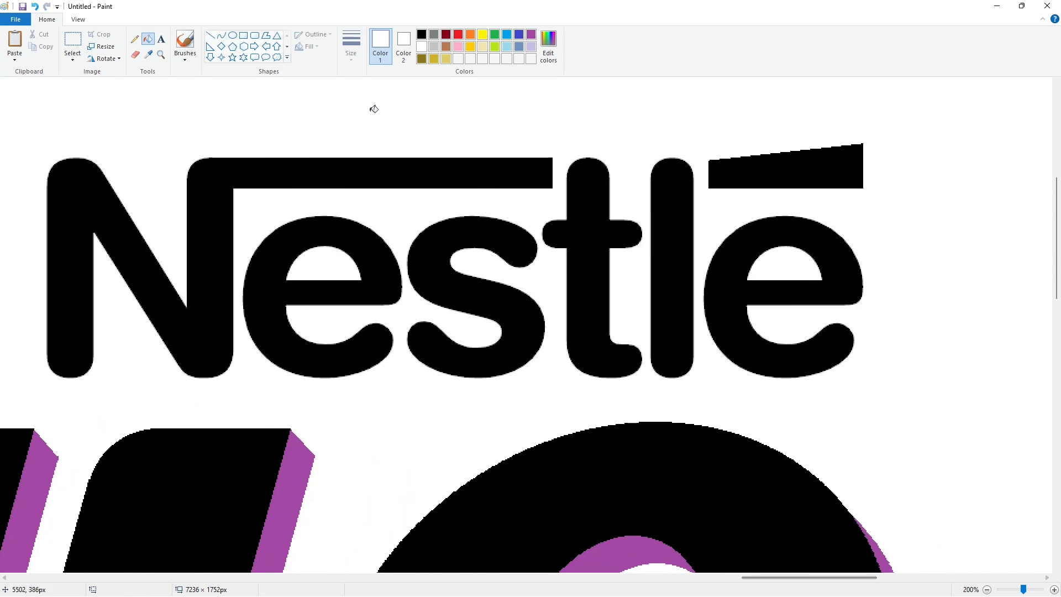
pyautogui.click(233, 35)
pyautogui.click(351, 48)
pyautogui.click(382, 102)
pyautogui.click(531, 34)
pyautogui.moveTo(535, 161); pyautogui.dragTo(541, 170)
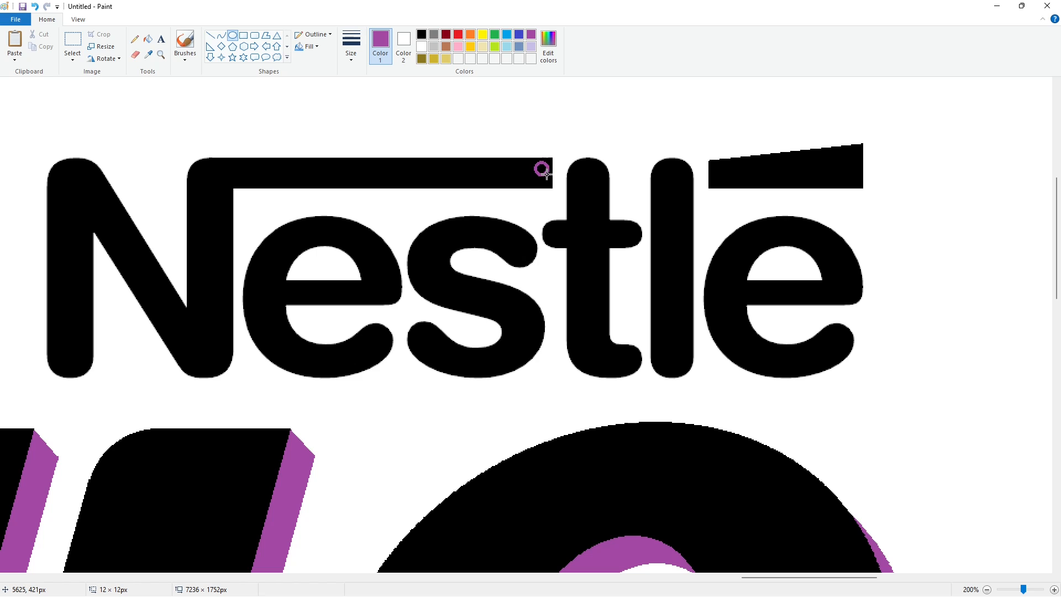
pyautogui.click(148, 39)
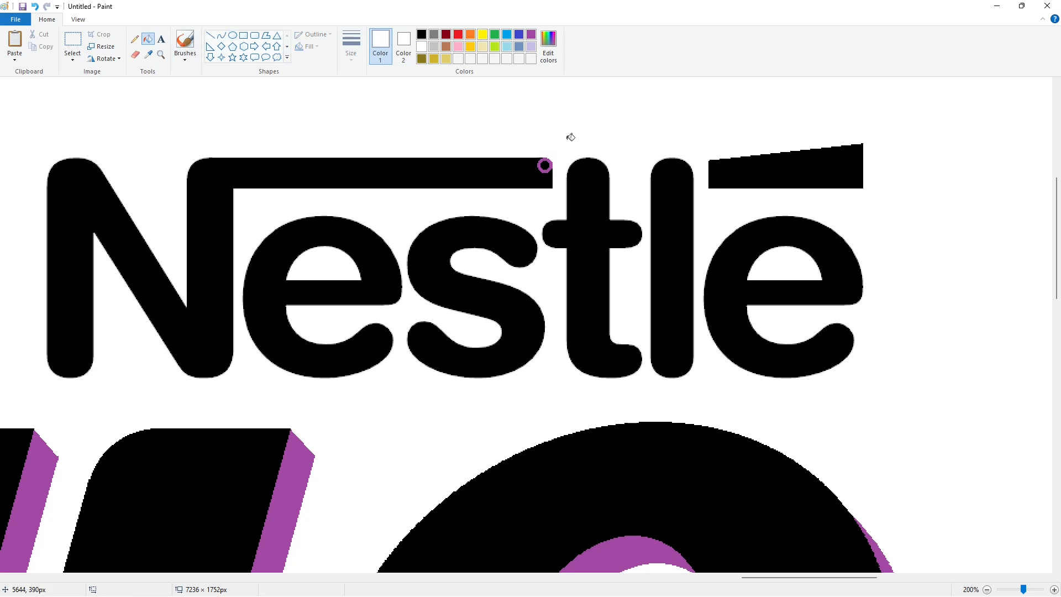
# Trim the corners of the bar's end and of the accent with short white lines
pyautogui.click(215, 36)
pyautogui.moveTo(559, 184); pyautogui.dragTo(546, 196)
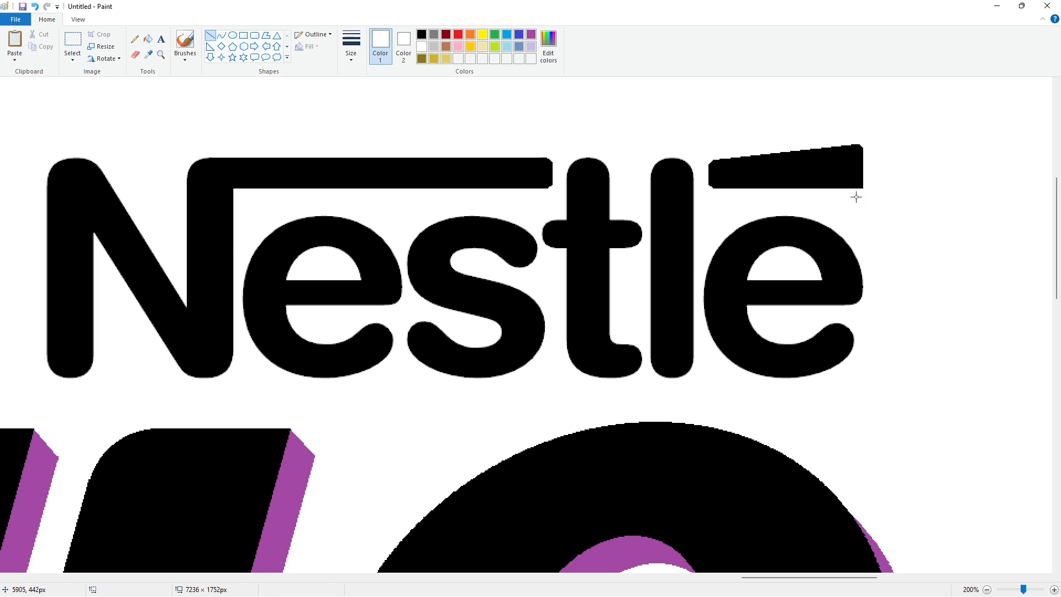
# Mix a darker red and draw a circle about 43 × 43 px beside the final e, above the O of MILO
pyautogui.click(987, 589)
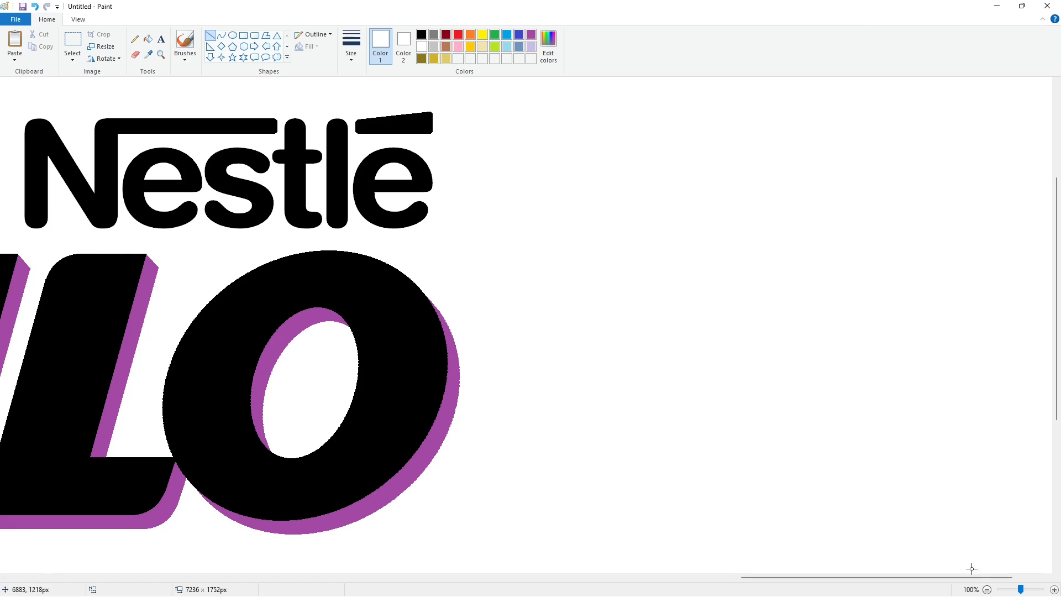
pyautogui.keyDown('ctrl'); pyautogui.scroll(-1, 884, 482); pyautogui.keyUp('ctrl')
pyautogui.click(232, 36)
pyautogui.click(458, 35)
pyautogui.click(548, 47)
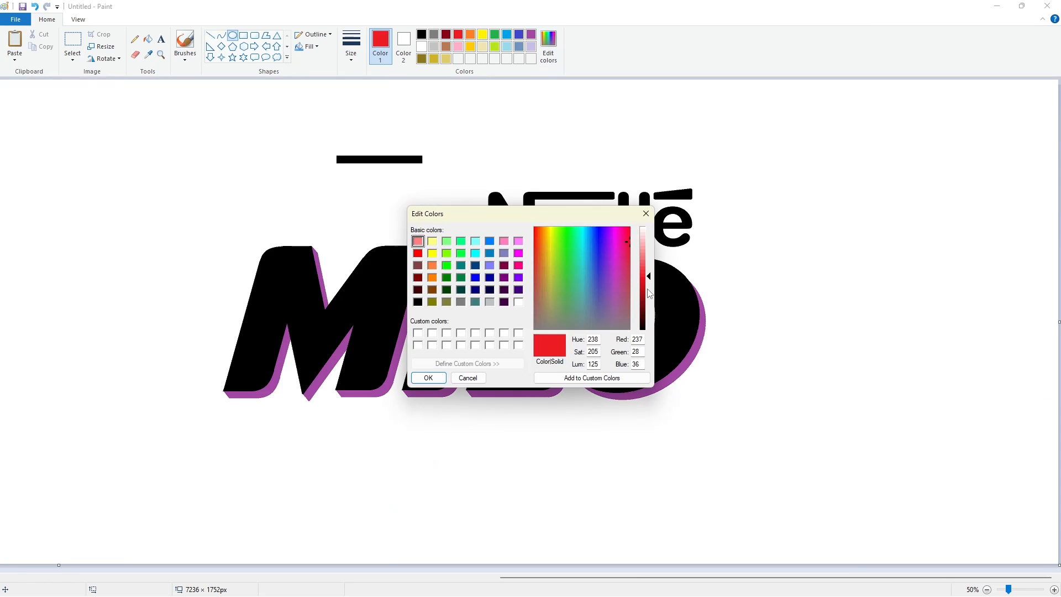
pyautogui.click(647, 288)
pyautogui.click(428, 377)
pyautogui.moveTo(702, 236); pyautogui.dragTo(714, 249)
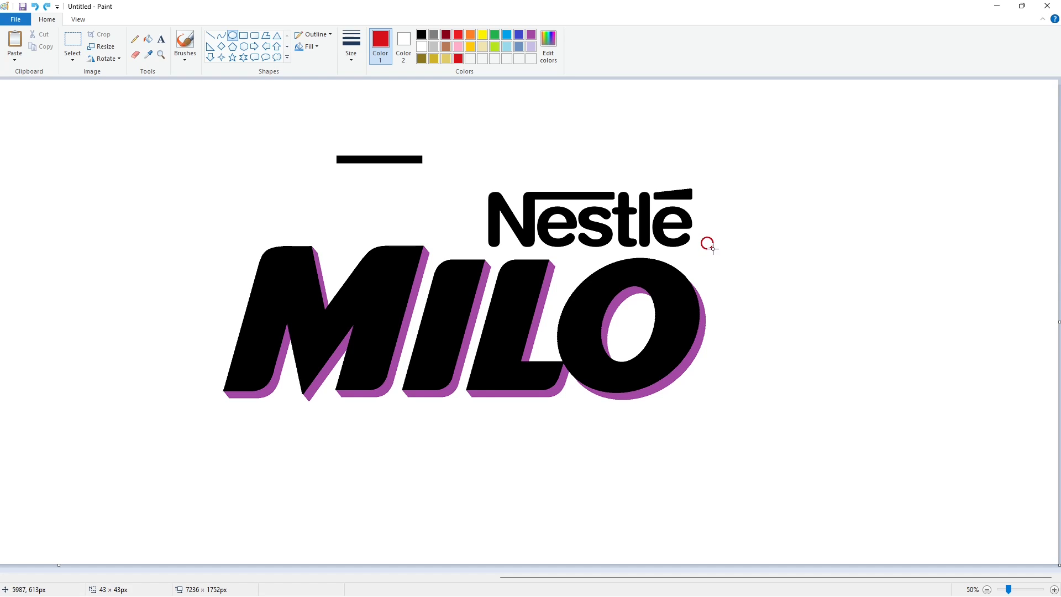
# Add a red letter R in Arial beside the red circle
pyautogui.keyDown('ctrl'); pyautogui.scroll(1, 940, 507); pyautogui.keyUp('ctrl')
pyautogui.moveTo(608, 579); pyautogui.dragTo(822, 578)
pyautogui.click(161, 40)
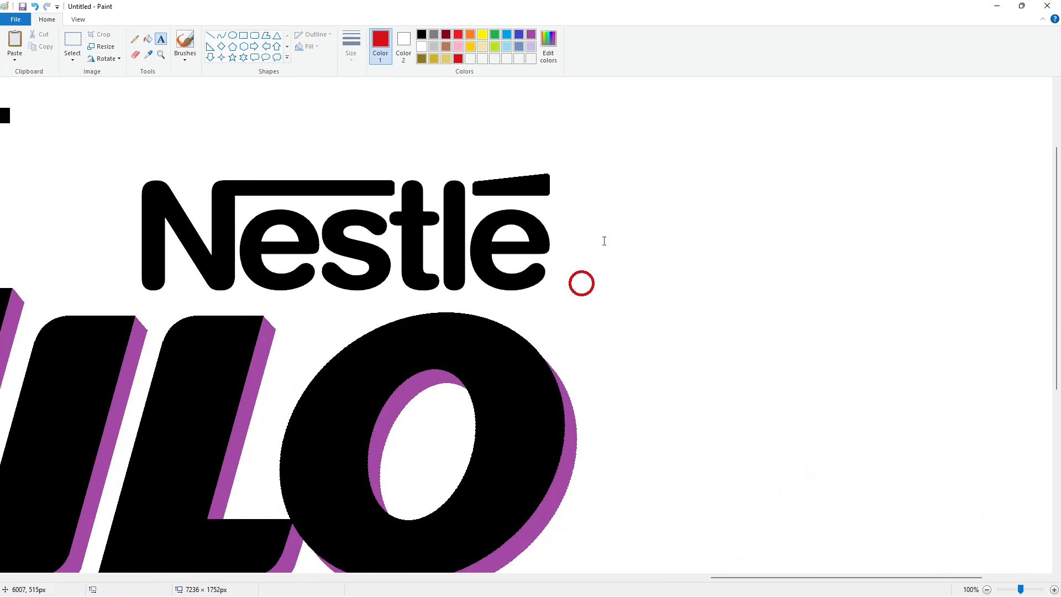
pyautogui.click(604, 240)
pyautogui.click(133, 39)
pyautogui.scroll(-20, 97, 196)
pyautogui.scroll(20, 97, 196)
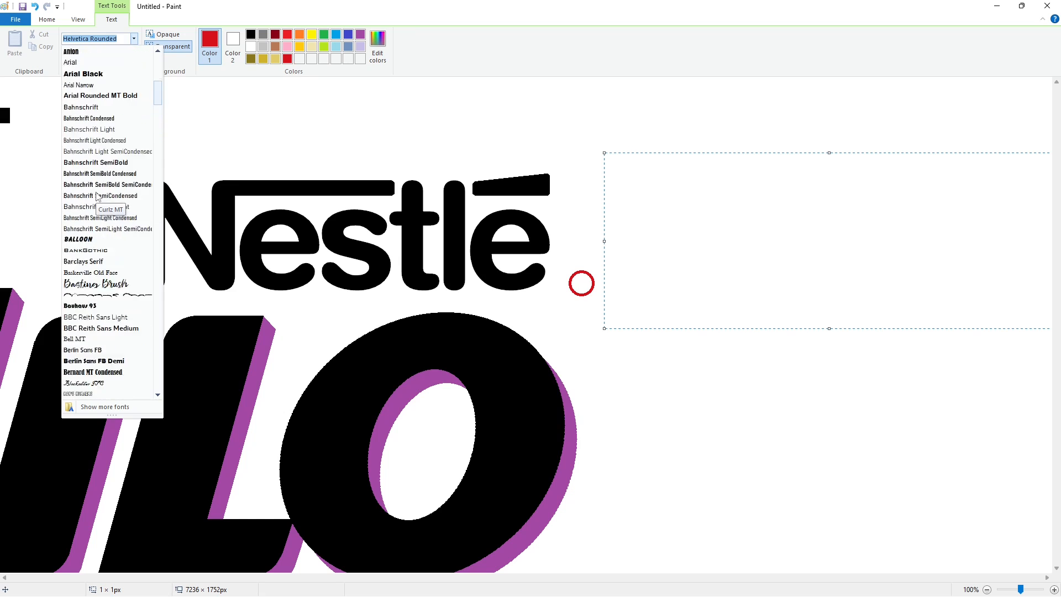
pyautogui.click(91, 206)
pyautogui.write('R')
# Set the R's font size to 30 and position it inside the red circle
pyautogui.hotkey('ctrl', 'a')
pyautogui.click(82, 56)
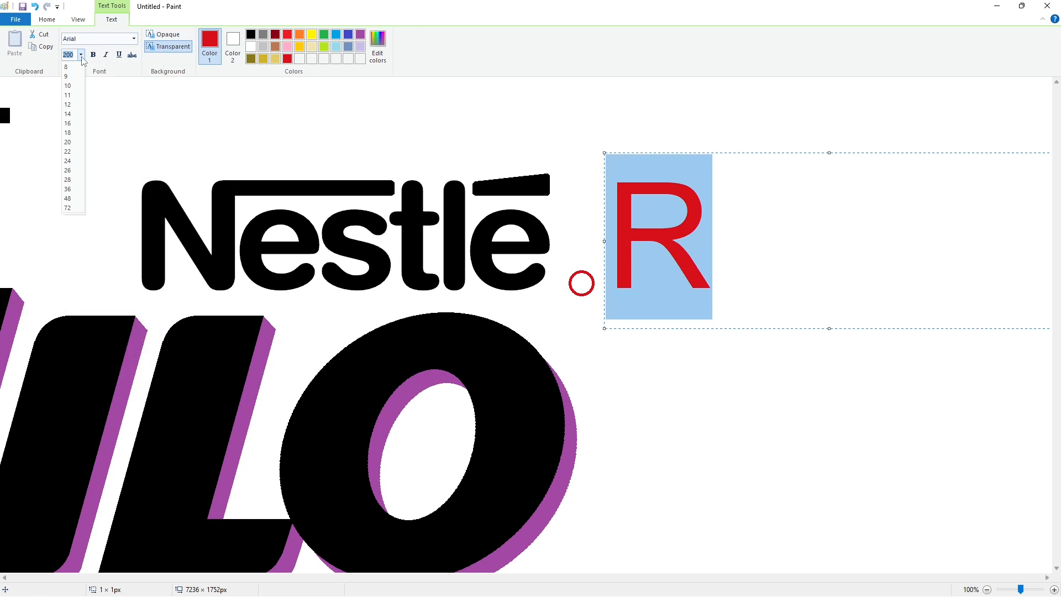
pyautogui.write('30')
pyautogui.press('Return')
pyautogui.click(674, 203)
pyautogui.moveTo(603, 152); pyautogui.dragTo(569, 236)
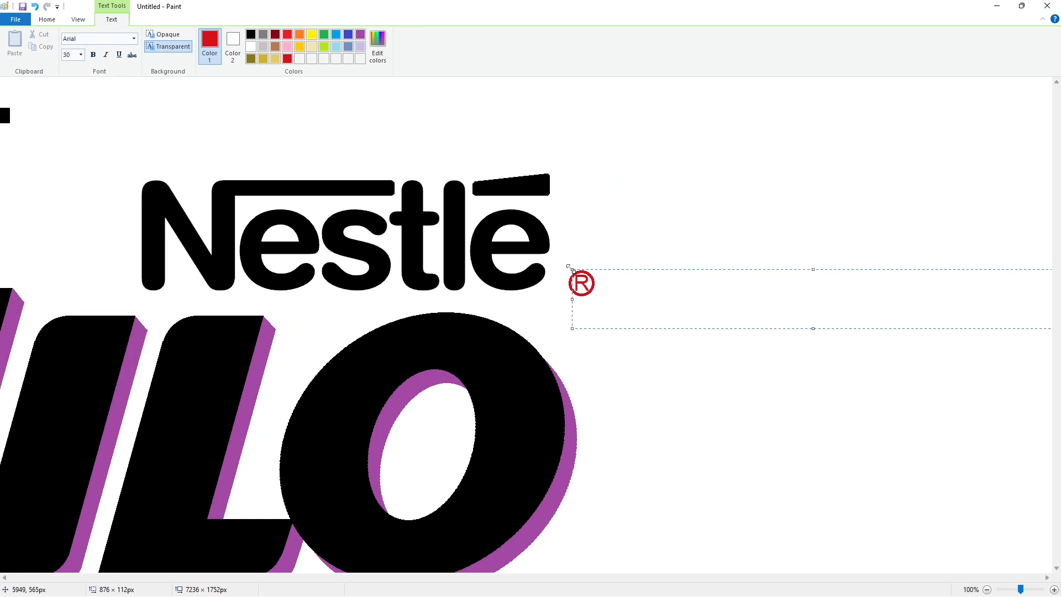
pyautogui.click(923, 552)
# Draw a thin black curve above the M that dips down and rises toward the space over the N
pyautogui.scroll(-1, 921, 549)
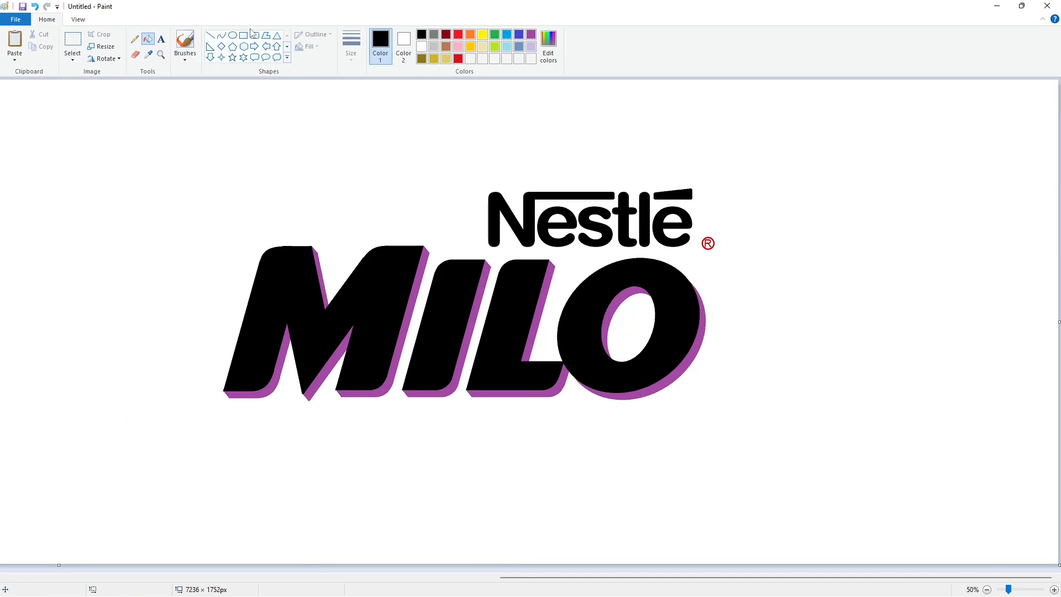
pyautogui.click(351, 44)
pyautogui.click(359, 120)
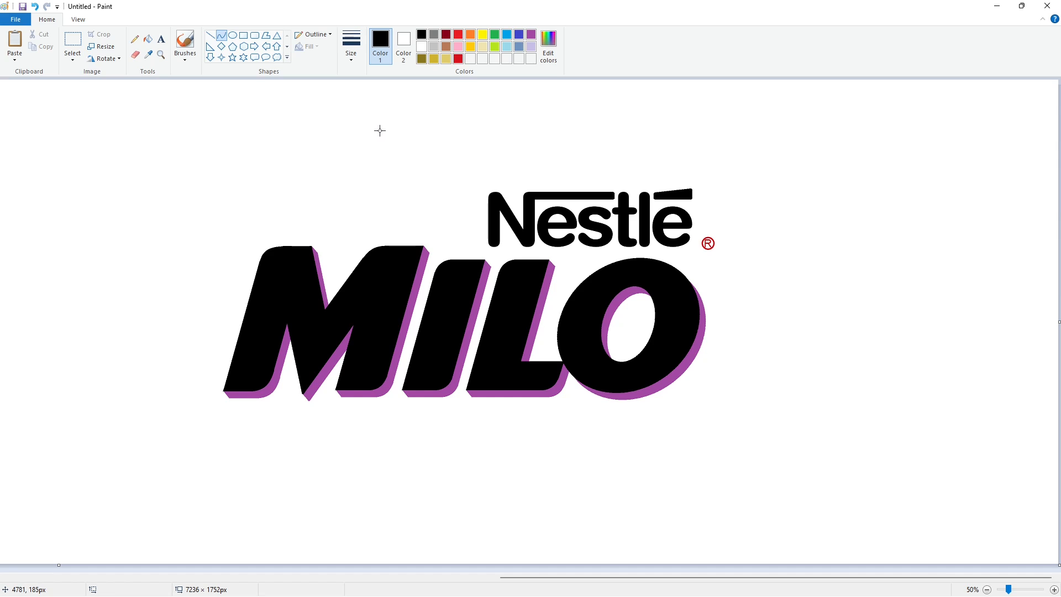
pyautogui.moveTo(380, 130); pyautogui.dragTo(529, 141)
pyautogui.moveTo(398, 137); pyautogui.dragTo(424, 202)
# Try continuing the curve with an arch over Nestlé that ends past the accent, about 853 px wide
pyautogui.moveTo(529, 141); pyautogui.dragTo(762, 224)
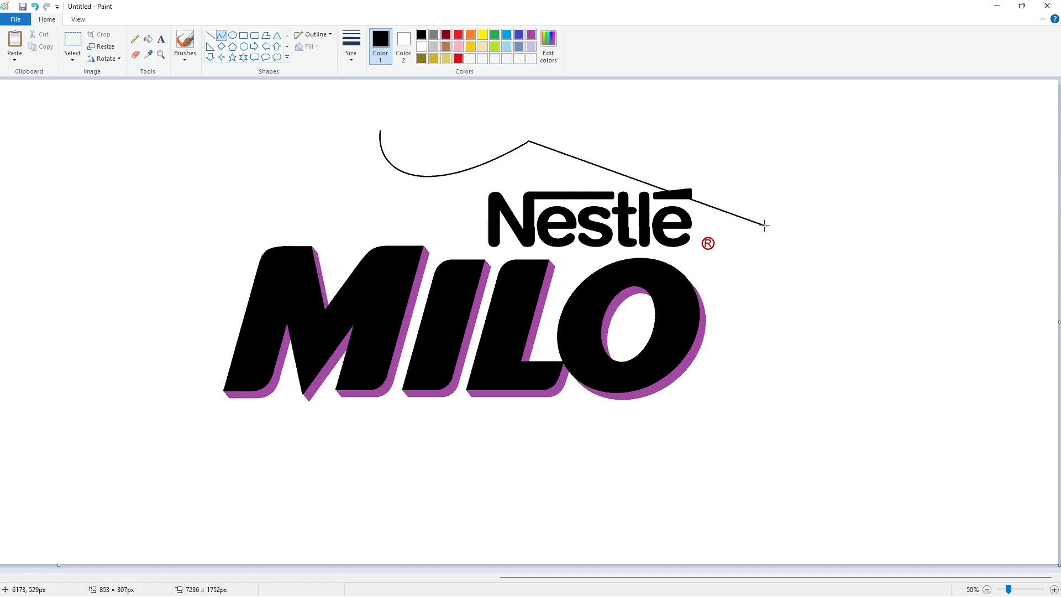
pyautogui.moveTo(567, 154); pyautogui.dragTo(612, 93)
pyautogui.moveTo(718, 168); pyautogui.dragTo(752, 94)
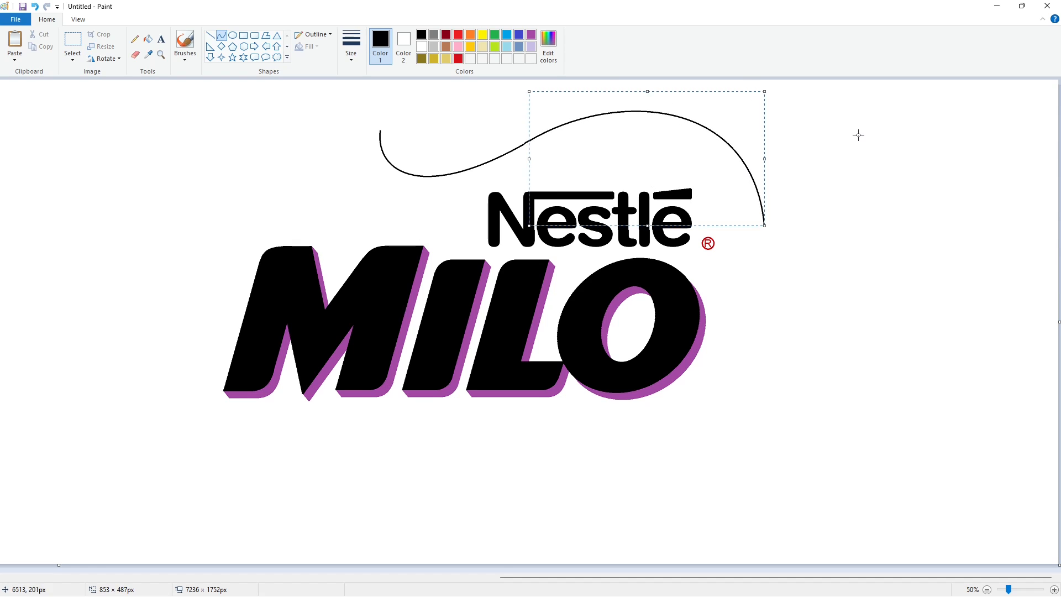
pyautogui.click(844, 203)
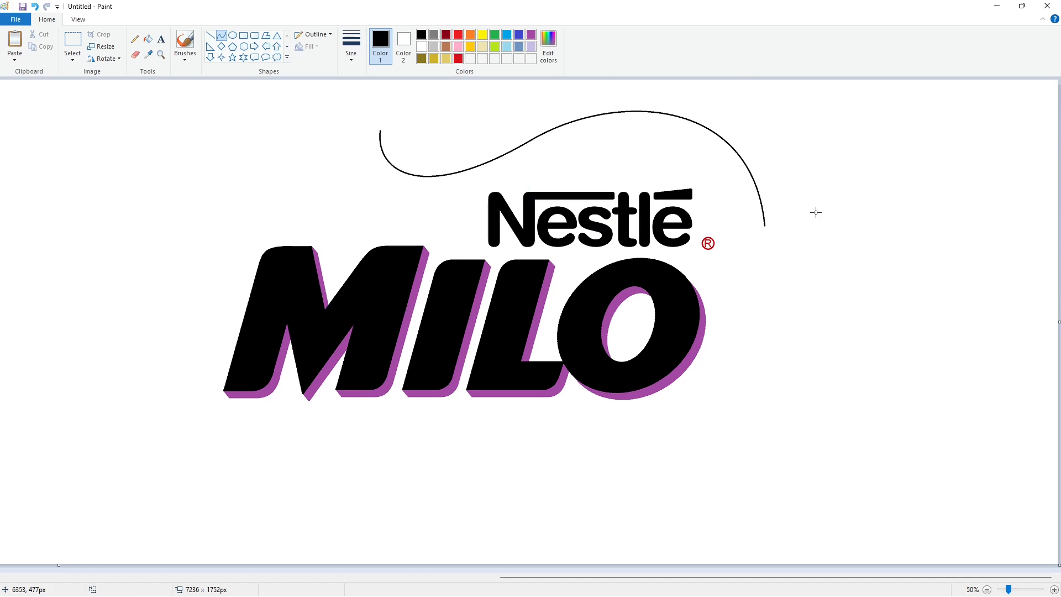
pyautogui.hotkey('ctrl', 'z')
# Shorten the first curve's end with white and continue it with a black arch over Nestlé, about 881 px wide
pyautogui.click(148, 38)
pyautogui.click(422, 47)
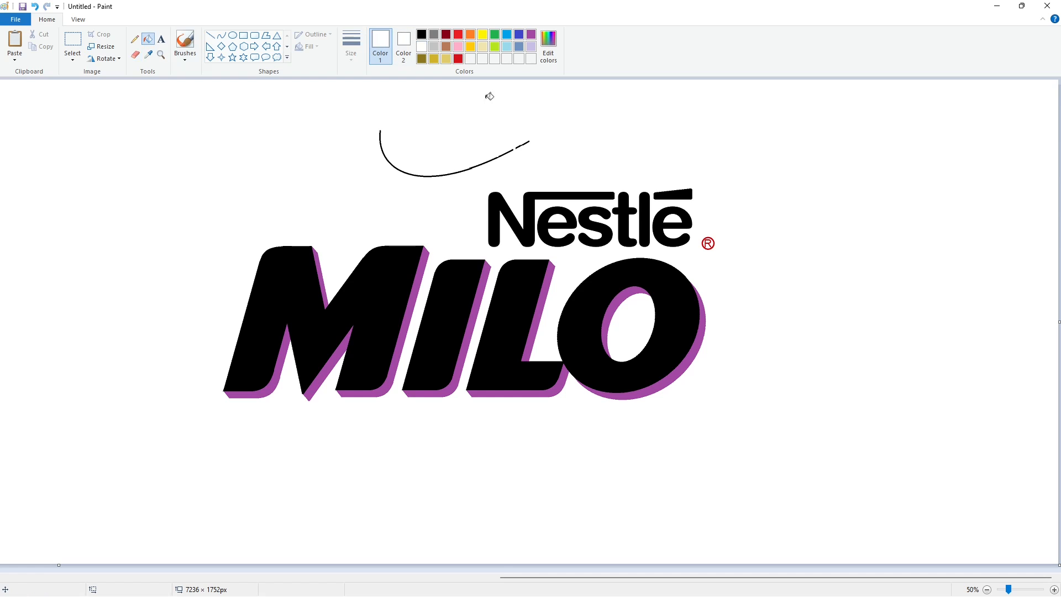
pyautogui.click(221, 35)
pyautogui.click(422, 34)
pyautogui.moveTo(514, 149); pyautogui.dragTo(757, 188)
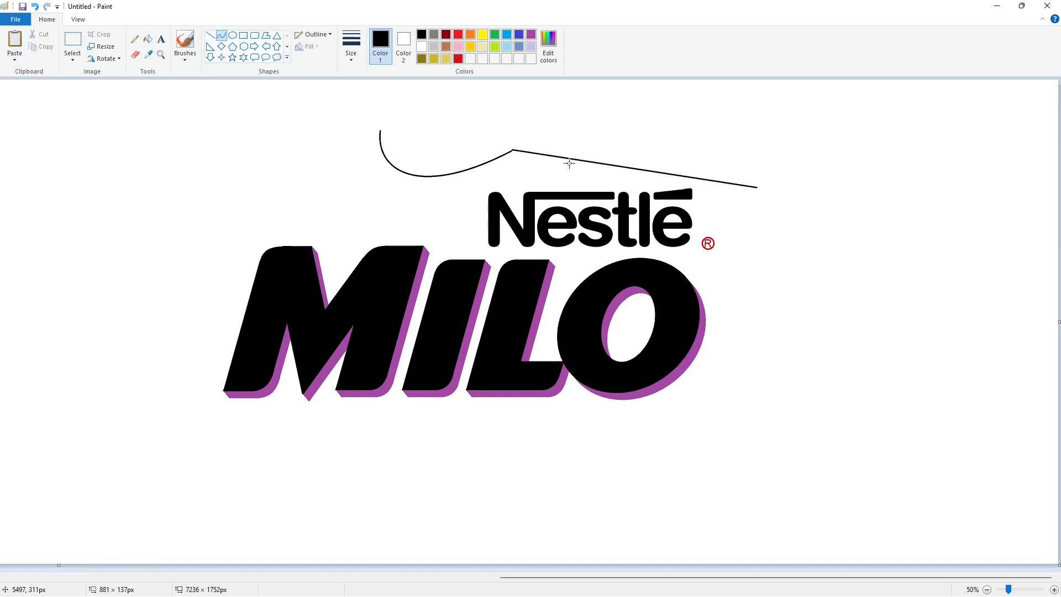
pyautogui.moveTo(572, 162)
pyautogui.mouseDown()
pyautogui.moveTo(612, 96)
pyautogui.moveTo(722, 99)
pyautogui.mouseUp()
# Continue the outer outline in a curve around the O to below the letters, and add a short line at the upper tip
pyautogui.hscroll(-10, 858, 280)
pyautogui.hscroll(10, 858, 281)
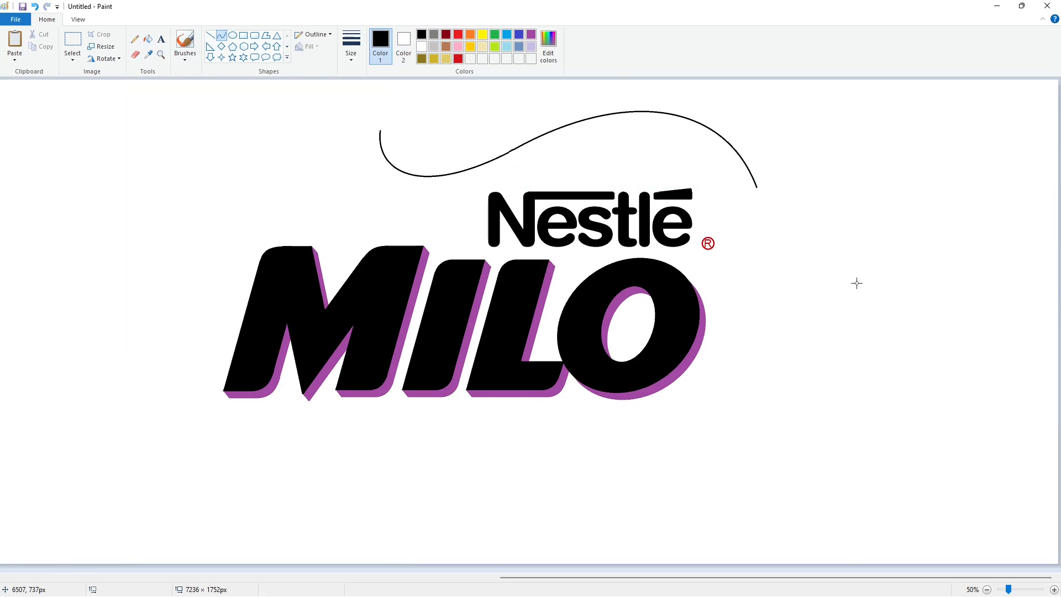
pyautogui.moveTo(757, 187); pyautogui.dragTo(557, 490)
pyautogui.moveTo(720, 244)
pyautogui.mouseDown()
pyautogui.moveTo(761, 245)
pyautogui.moveTo(787, 282)
pyautogui.moveTo(718, 462)
pyautogui.mouseUp()
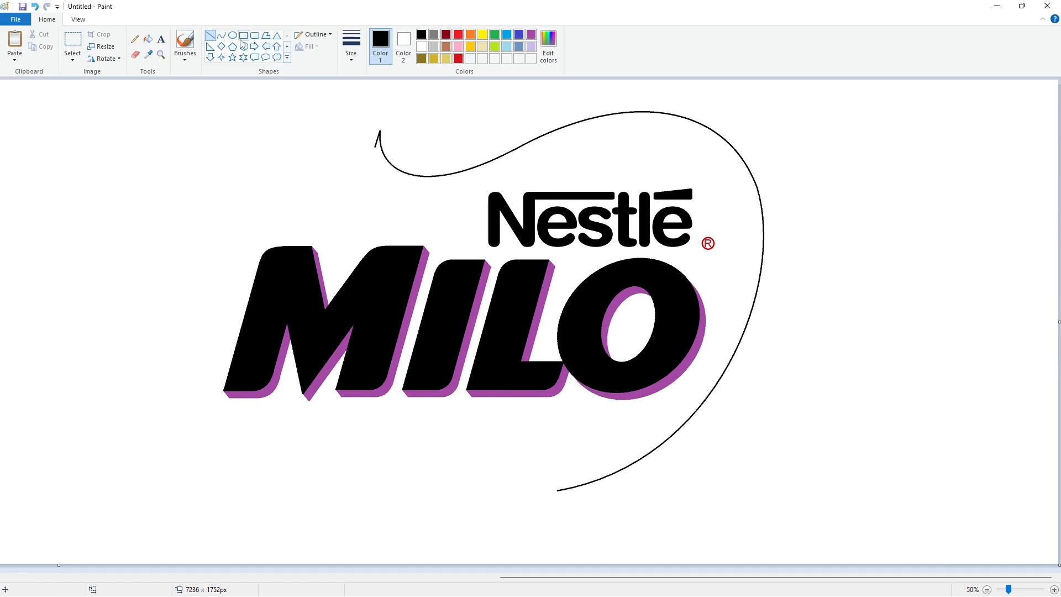
# Draw the swoosh's inner outline from the tip, following the dip and arching over Nestlé to beside the registered mark
pyautogui.click(221, 34)
pyautogui.moveTo(374, 145); pyautogui.dragTo(511, 176)
pyautogui.moveTo(420, 166)
pyautogui.mouseDown()
pyautogui.moveTo(379, 190)
pyautogui.moveTo(436, 209)
pyautogui.mouseUp()
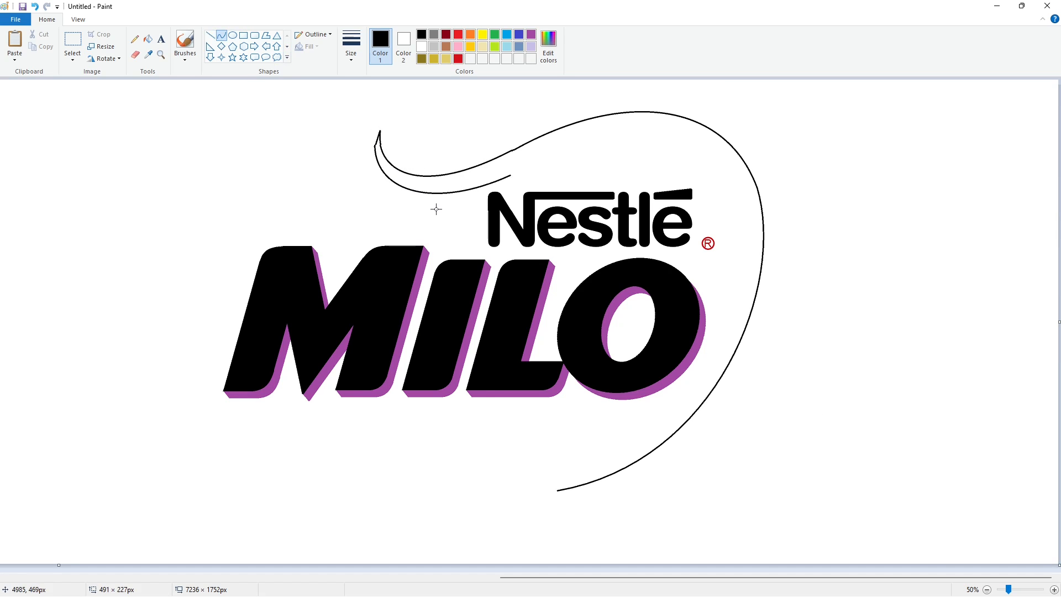
pyautogui.moveTo(510, 175)
pyautogui.mouseDown()
pyautogui.moveTo(737, 246)
pyautogui.moveTo(601, 138)
pyautogui.moveTo(706, 137)
pyautogui.mouseUp()
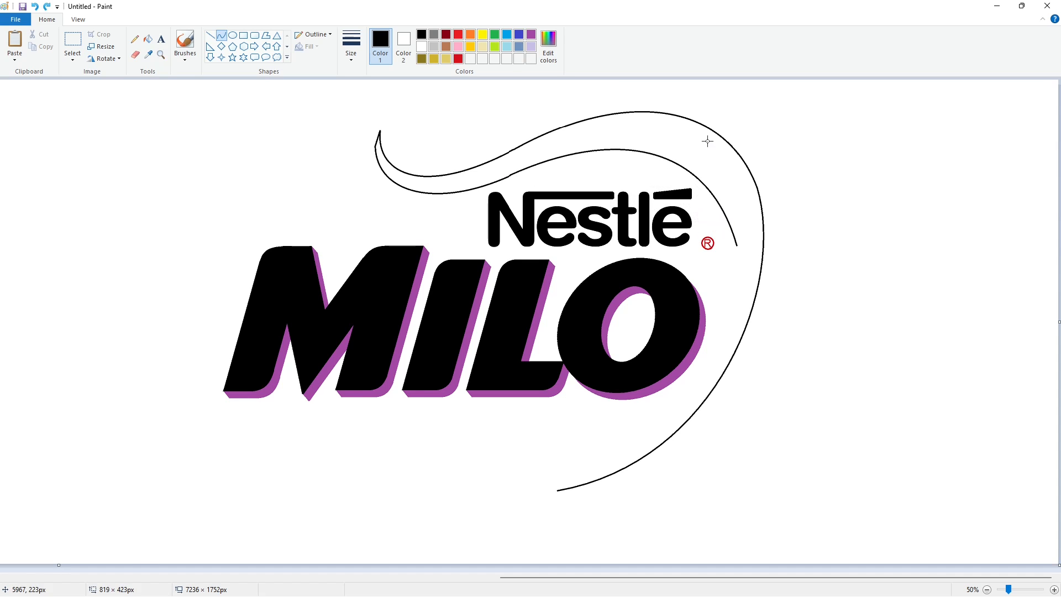
# Continue the inner outline around the O to below the letters and close the swoosh's lower end with a short line
pyautogui.moveTo(736, 244); pyautogui.dragTo(561, 472)
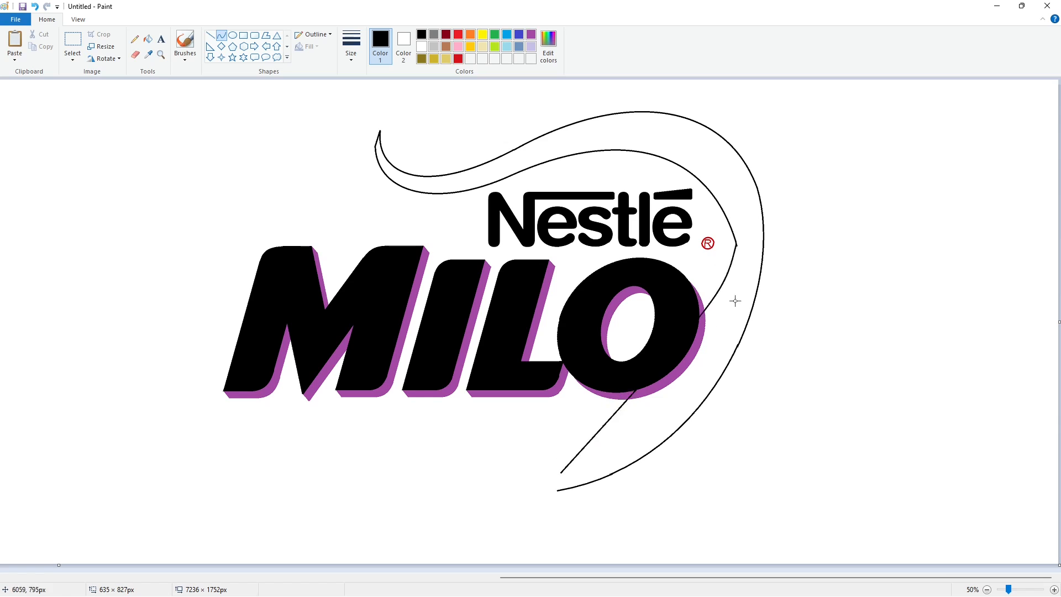
pyautogui.moveTo(734, 302); pyautogui.dragTo(754, 324)
pyautogui.moveTo(688, 449); pyautogui.dragTo(694, 453)
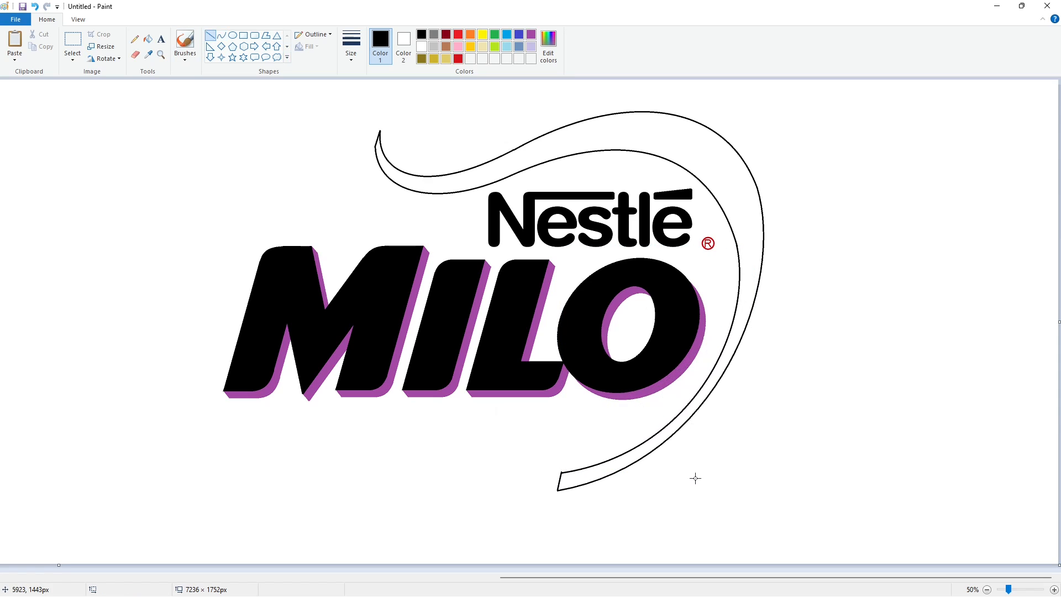
# Fill the swoosh with black and smooth the bump on its upper edge with a white line about 32 × 16 px
pyautogui.click(148, 39)
pyautogui.click(713, 160)
pyautogui.click(1054, 589)
pyautogui.moveTo(603, 578); pyautogui.dragTo(748, 578)
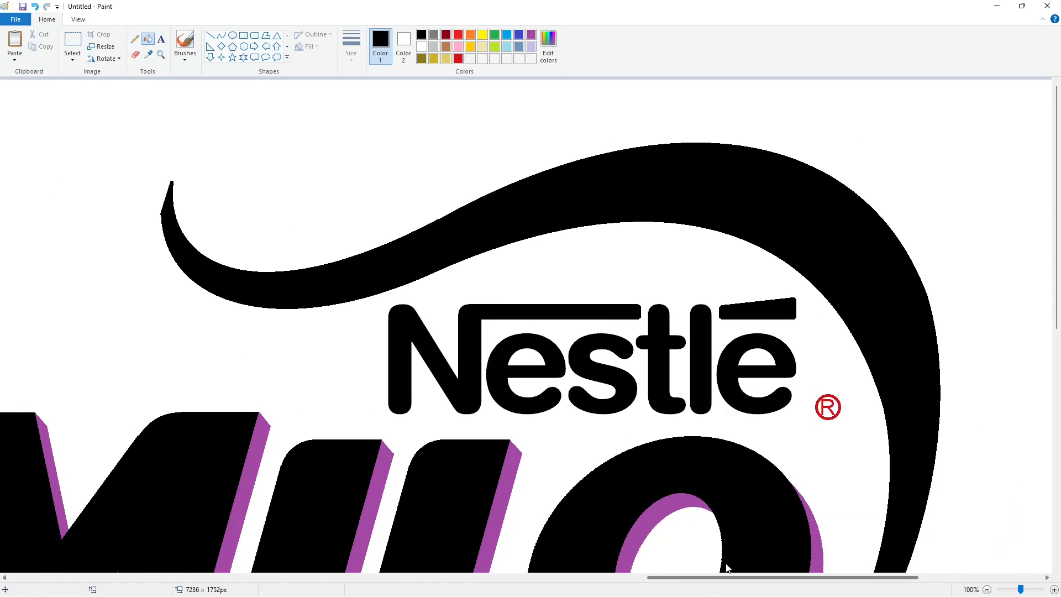
pyautogui.click(210, 36)
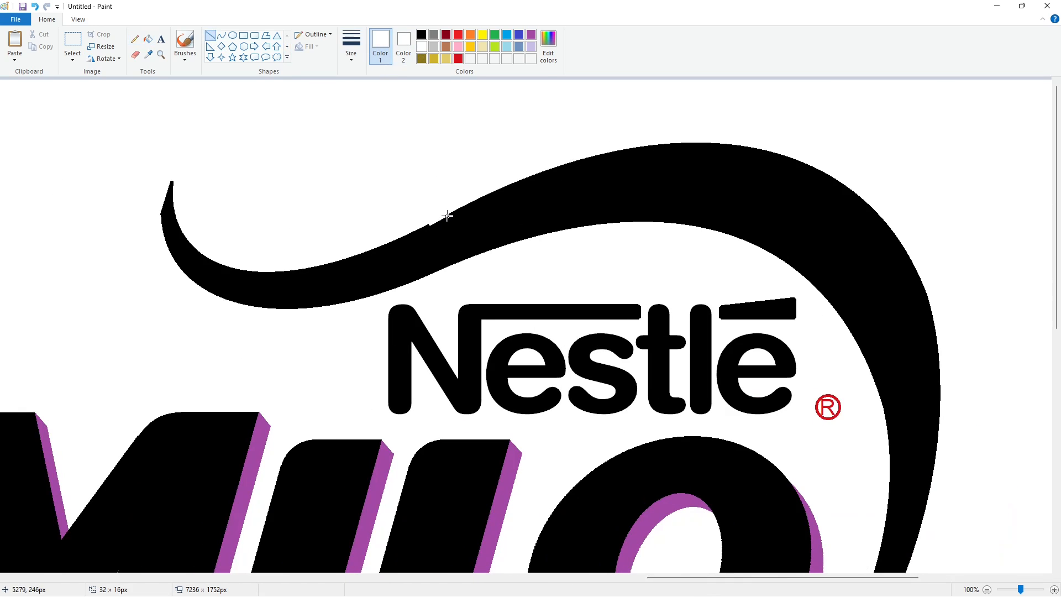
pyautogui.click(603, 277)
pyautogui.scroll(-7, 784, 372)
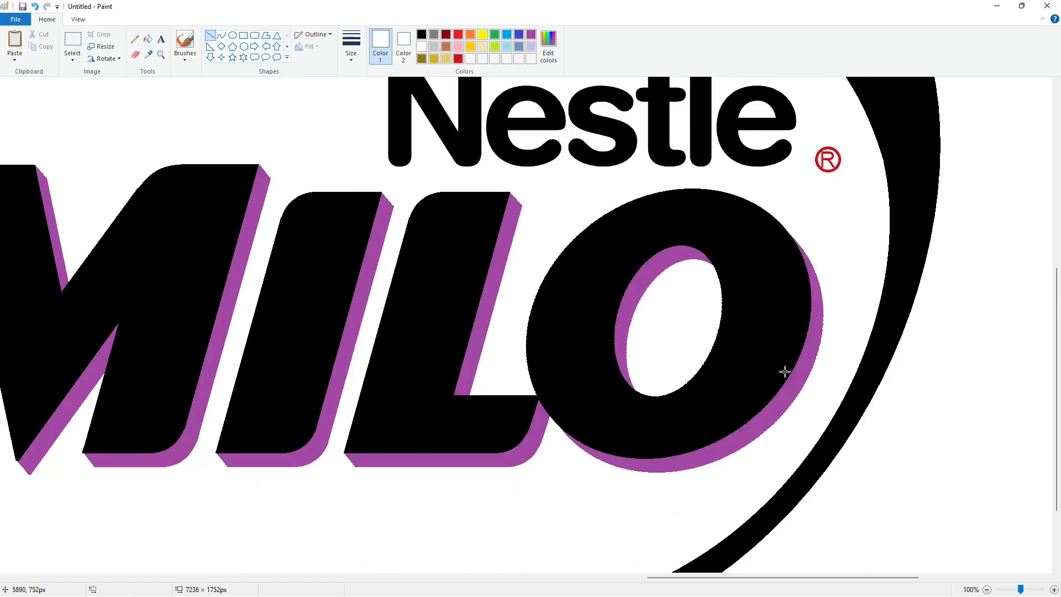
# Copy the swoosh together with the lettering inside it and place the copy on the empty canvas left of the logo
pyautogui.scroll(7, 840, 374)
pyautogui.scroll(-1, 752, 419)
pyautogui.click(72, 40)
pyautogui.moveTo(342, 97); pyautogui.dragTo(823, 504)
pyautogui.hotkey('ctrl', 'c')
pyautogui.hotkey('ctrl', 'v')
pyautogui.moveTo(796, 579); pyautogui.dragTo(584, 578)
pyautogui.moveTo(719, 327); pyautogui.dragTo(379, 320)
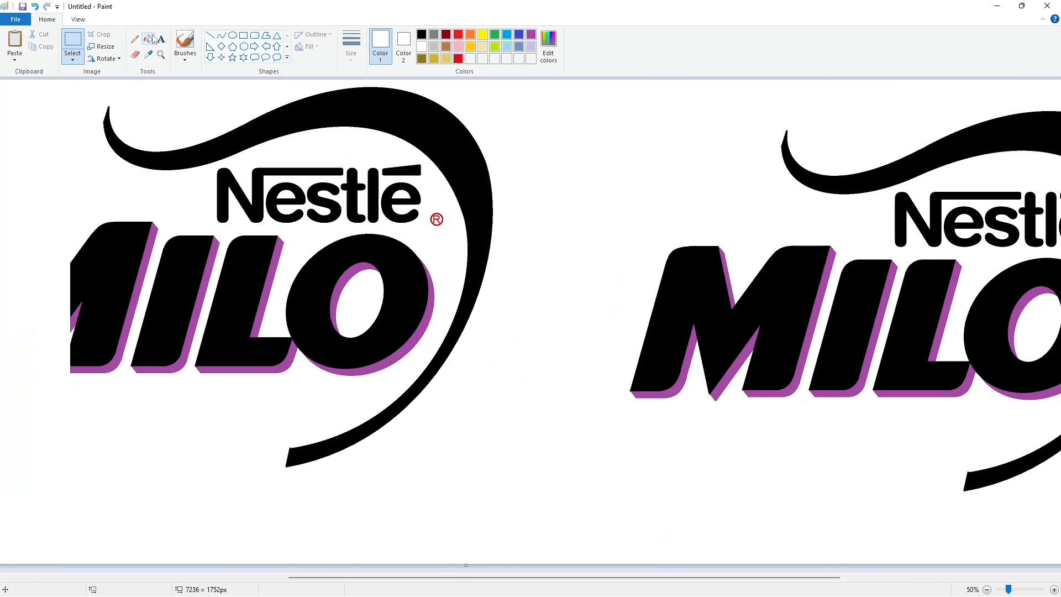
# Erase the MILO letters and their purple shadows from the copy left of the logo by filling them with white
pyautogui.click(148, 39)
pyautogui.click(137, 238)
pyautogui.click(149, 241)
pyautogui.click(187, 260)
pyautogui.click(246, 273)
pyautogui.click(337, 293)
pyautogui.click(431, 300)
pyautogui.click(265, 297)
pyautogui.click(290, 354)
pyautogui.click(198, 305)
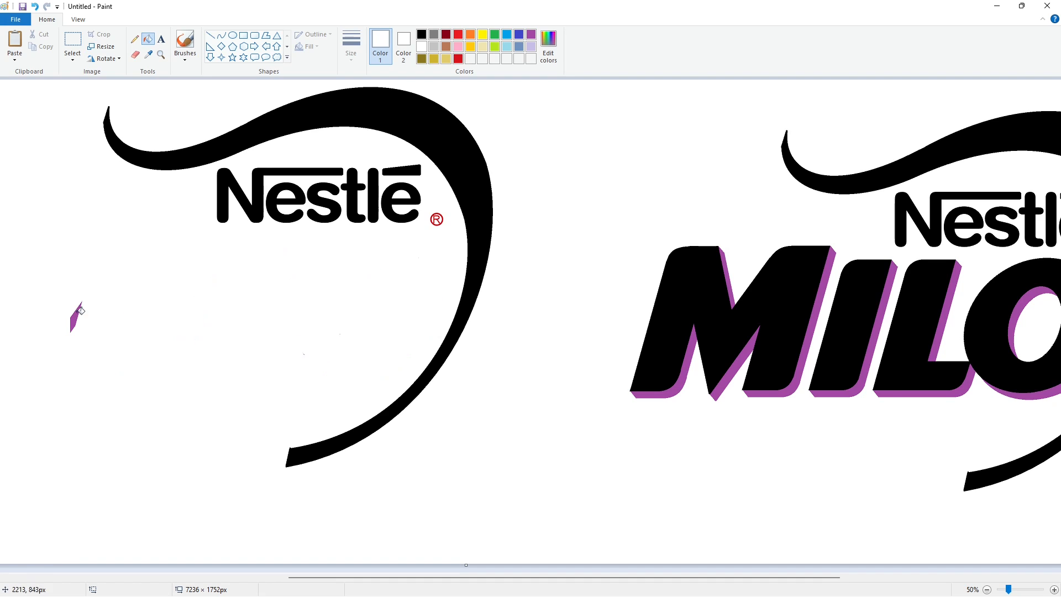
pyautogui.click(76, 316)
# Cover the copy's Nestlé lettering, accent and registered mark with solid white rectangles so only the swoosh remains
pyautogui.click(243, 35)
pyautogui.click(307, 46)
pyautogui.click(328, 73)
pyautogui.moveTo(215, 170); pyautogui.dragTo(415, 257)
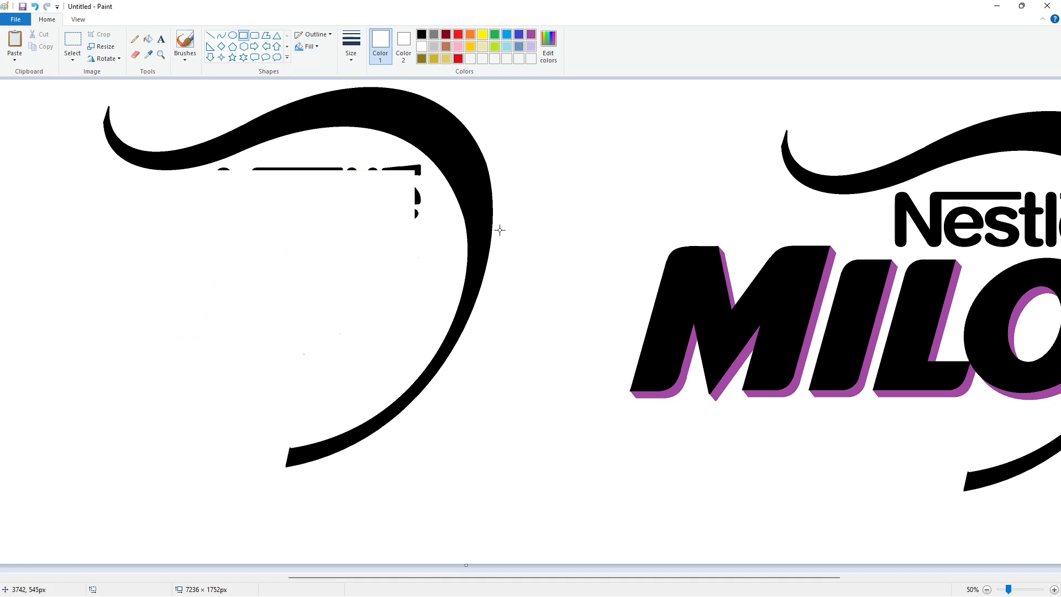
pyautogui.moveTo(245, 164); pyautogui.dragTo(381, 167)
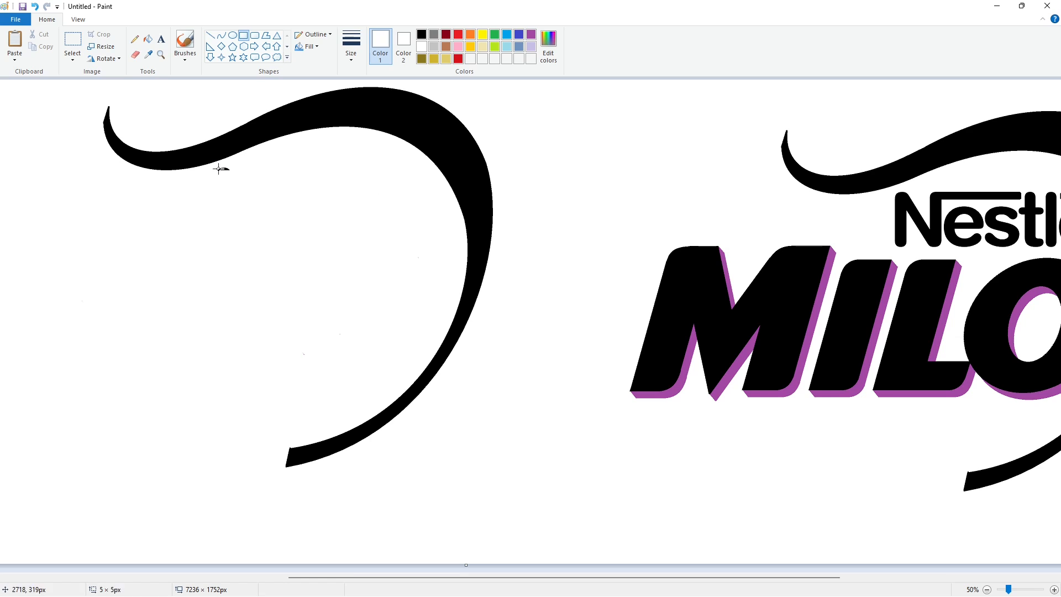
pyautogui.moveTo(218, 168); pyautogui.dragTo(294, 198)
# Select the cleaned black swoosh and copy it
pyautogui.click(72, 39)
pyautogui.moveTo(19, 74); pyautogui.dragTo(19, 74)
pyautogui.hotkey('ctrl', 'c')
# Try to paste the swoosh flipped vertically and horizontally and join it to the original black swoosh around the lettering
pyautogui.moveTo(552, 577); pyautogui.dragTo(773, 577)
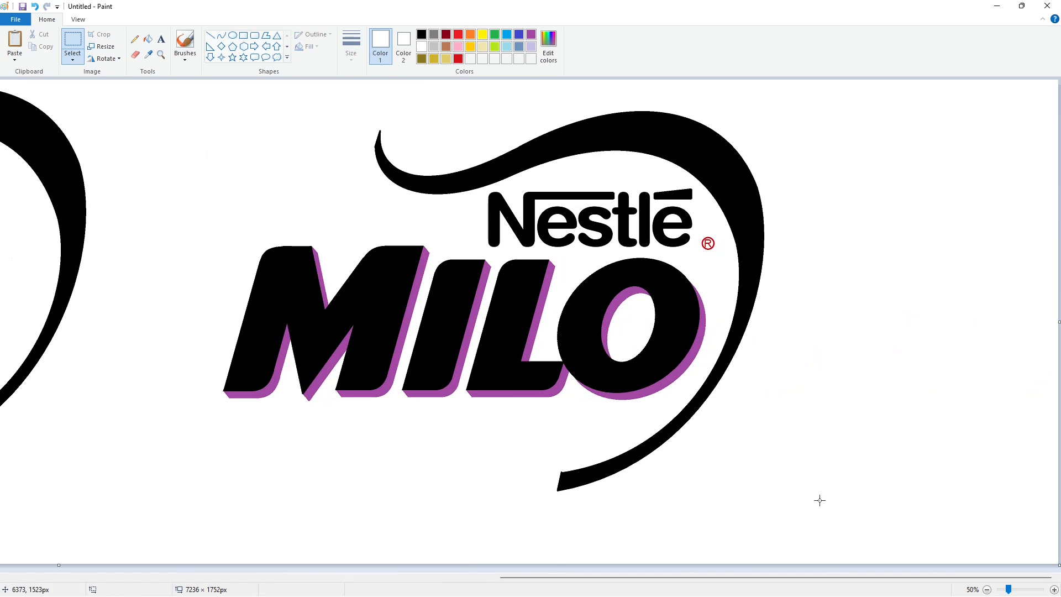
pyautogui.hotkey('ctrl', 'v')
pyautogui.click(105, 59)
pyautogui.click(113, 108)
pyautogui.click(113, 60)
pyautogui.click(119, 121)
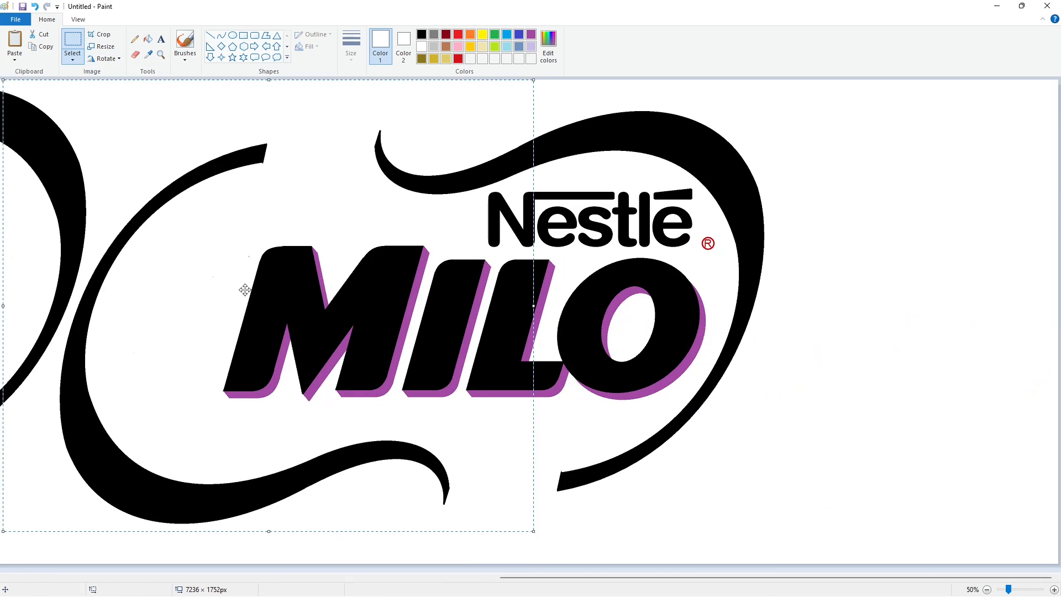
pyautogui.moveTo(211, 299); pyautogui.dragTo(324, 285)
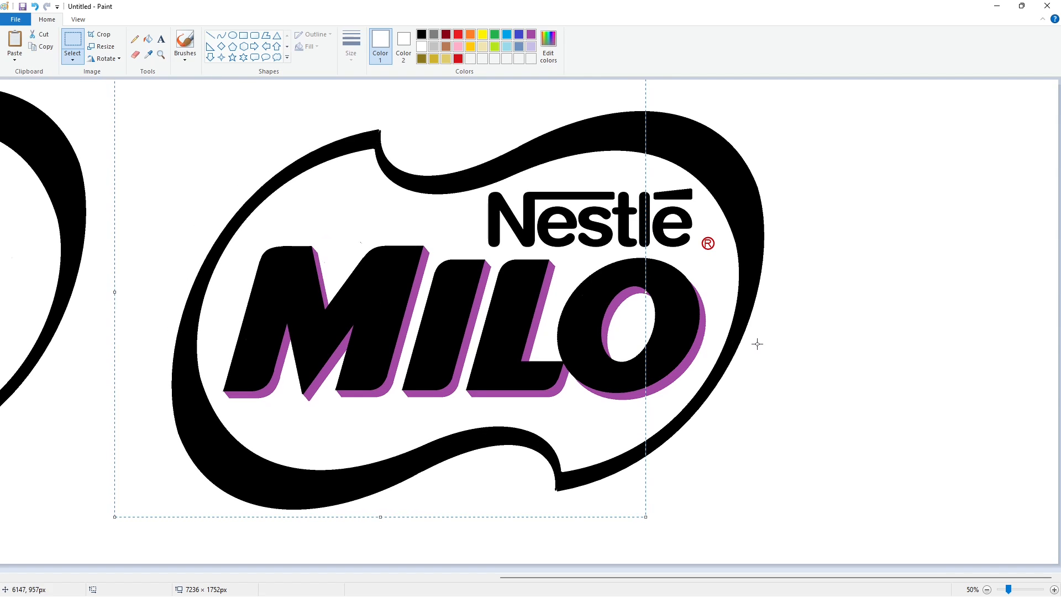
pyautogui.hotkey('ctrl', 'z')
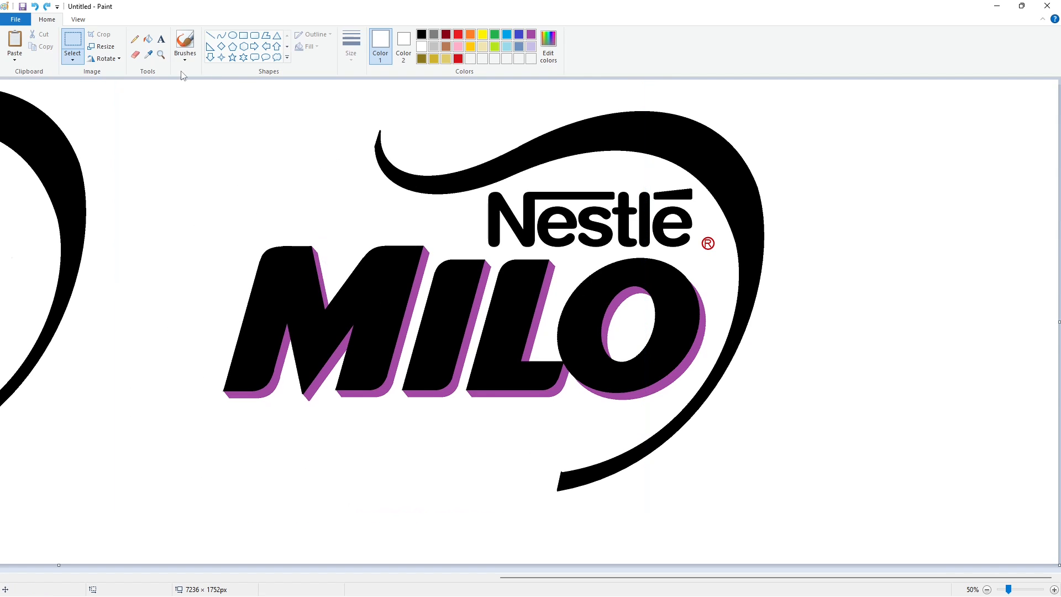
# Fill the original swoosh on the logo's upper right with purple
pyautogui.click(148, 40)
pyautogui.click(531, 34)
pyautogui.click(717, 146)
# Paste the black swoosh, turn it upside down by flipping both ways and align its ends with the purple swoosh
pyautogui.hotkey('ctrl', 'v')
pyautogui.click(107, 60)
pyautogui.click(116, 121)
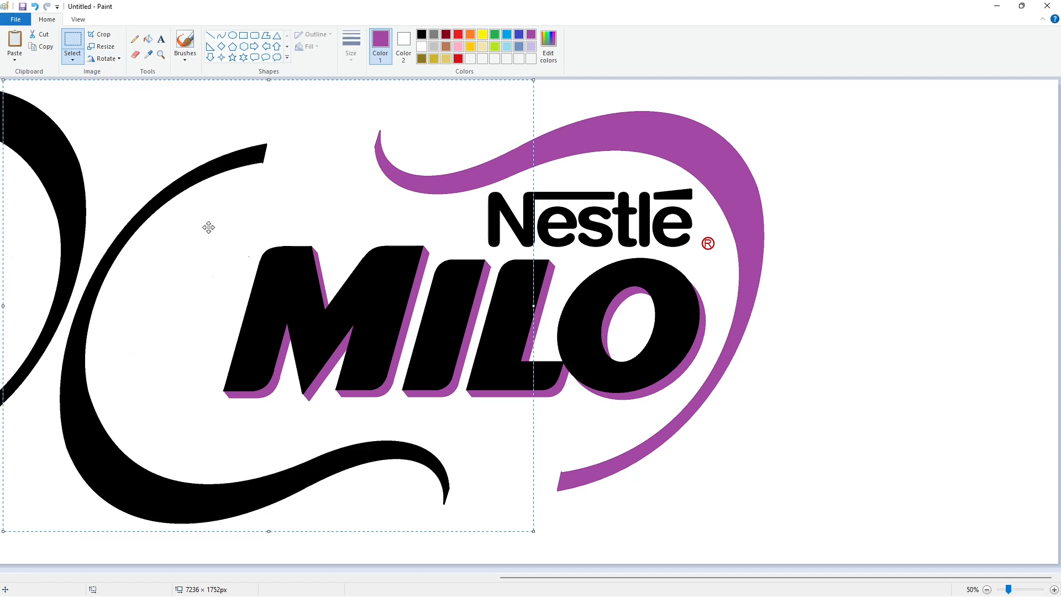
pyautogui.moveTo(208, 227); pyautogui.dragTo(320, 213)
pyautogui.press('Right')
pyautogui.press('Right')
pyautogui.press('Right')
pyautogui.press('Right')
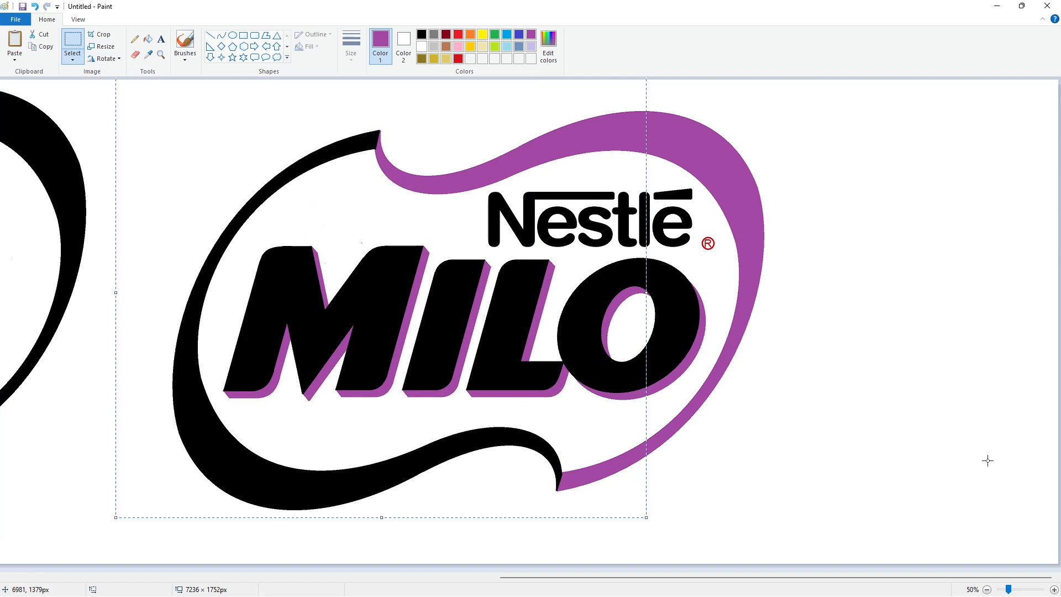
pyautogui.click(921, 442)
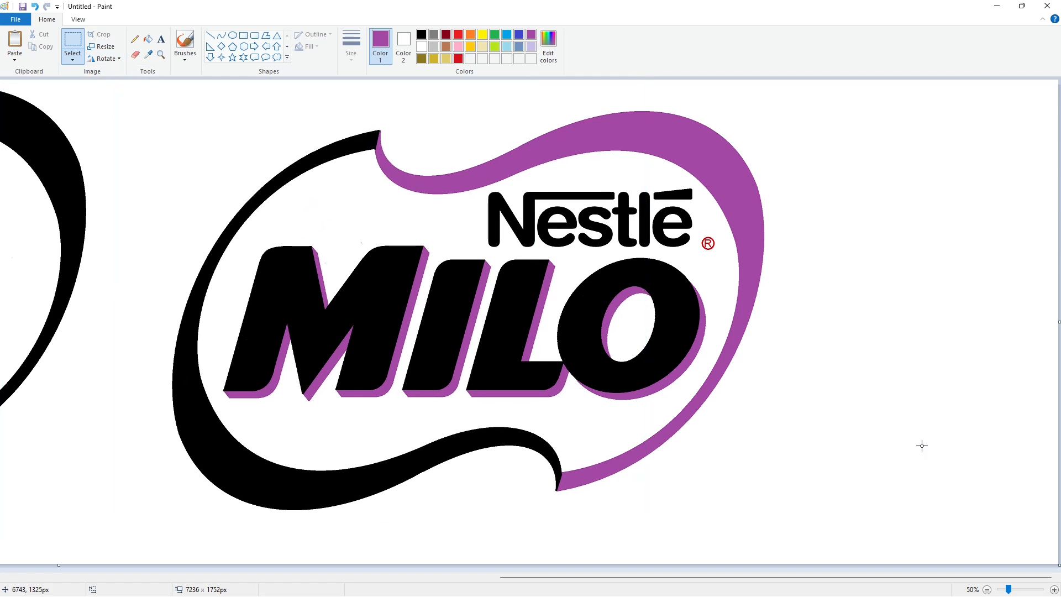
# Erase the leftover swoosh copy left of the logo by filling it with white
pyautogui.click(1055, 591)
pyautogui.moveTo(531, 578); pyautogui.dragTo(670, 574)
pyautogui.scroll(-4, 668, 523)
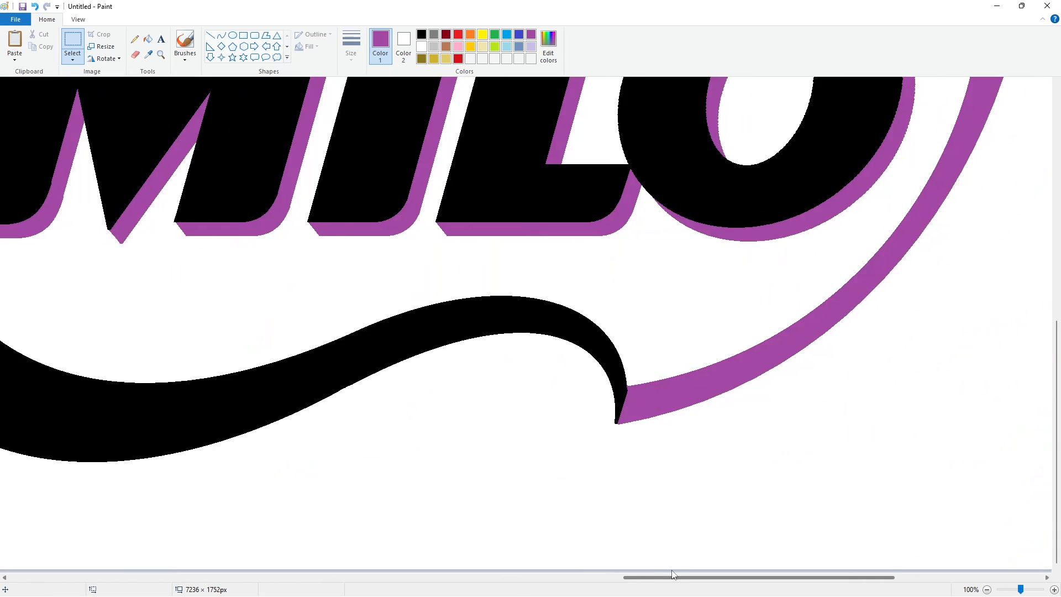
pyautogui.scroll(7, 512, 438)
pyautogui.click(987, 590)
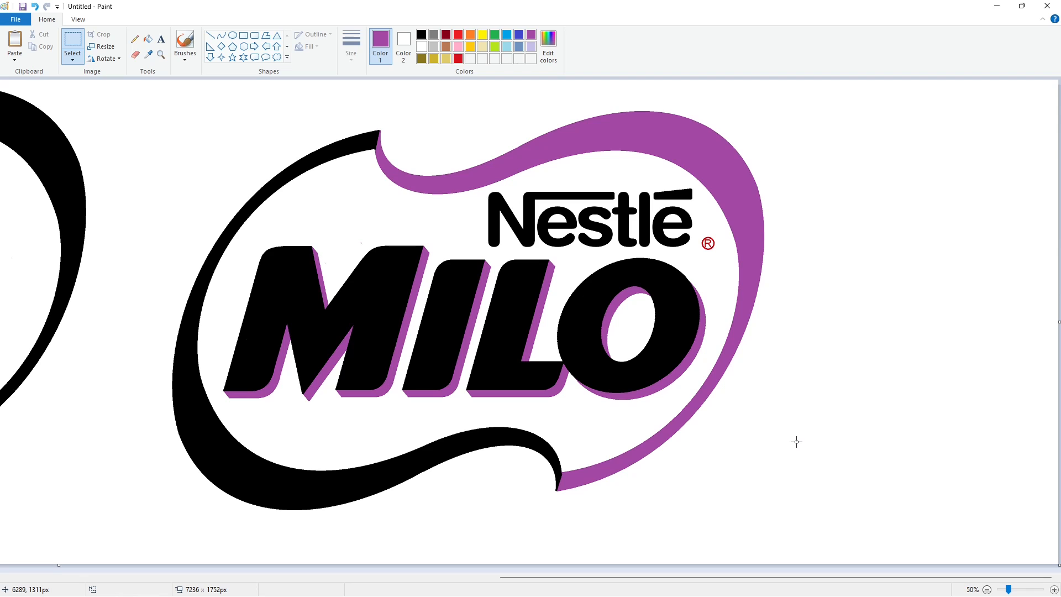
pyautogui.moveTo(613, 577); pyautogui.dragTo(475, 578)
pyautogui.click(148, 39)
pyautogui.click(422, 47)
pyautogui.click(297, 166)
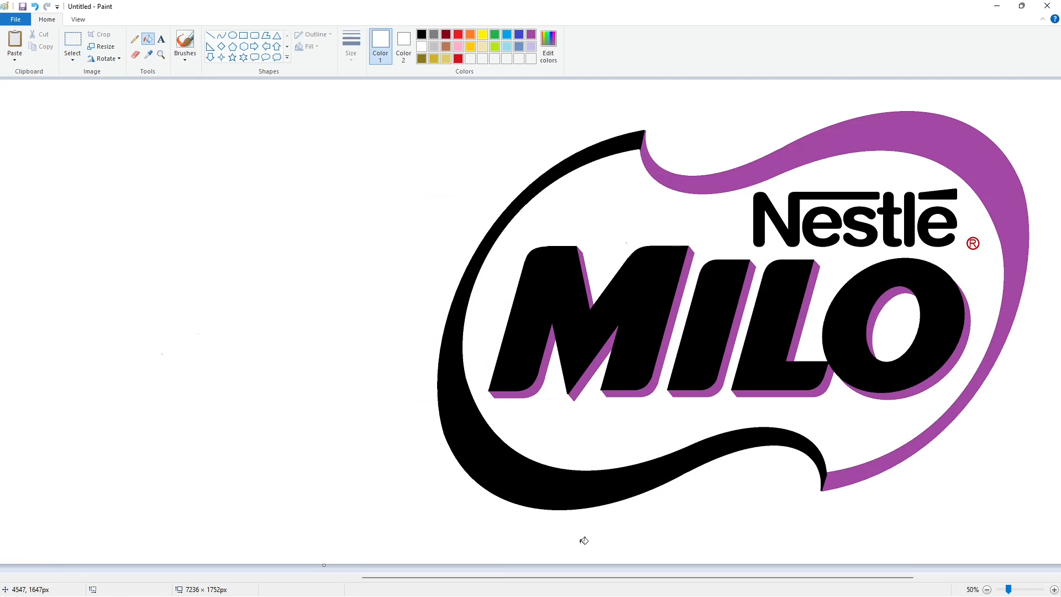
# Draw an indigo rectangle around the logo and fill the background outside and inside the swoosh with indigo
pyautogui.moveTo(584, 577); pyautogui.dragTo(726, 586)
pyautogui.click(243, 35)
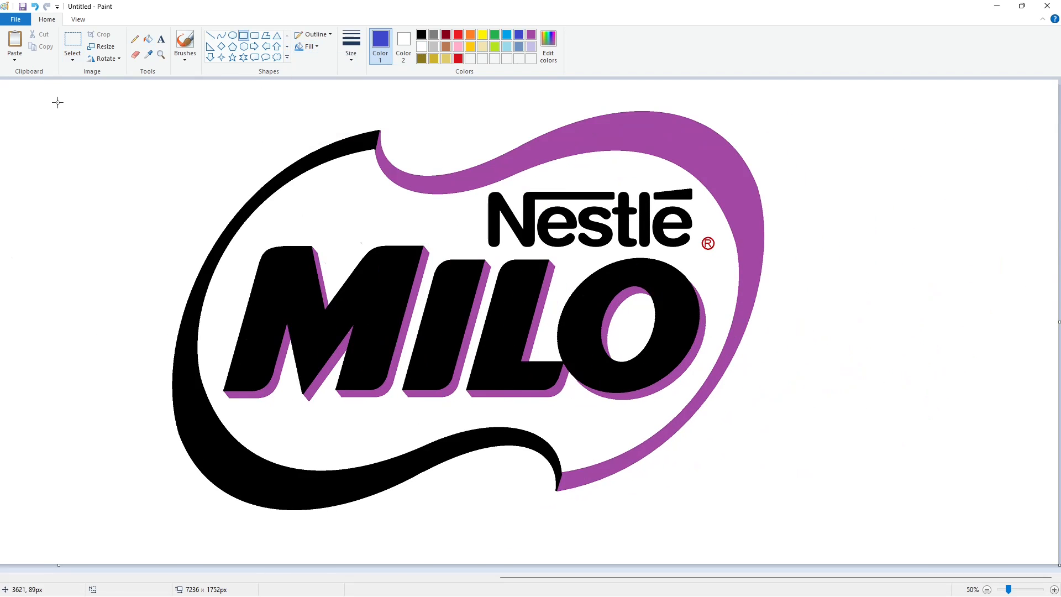
pyautogui.moveTo(57, 83); pyautogui.dragTo(933, 550)
pyautogui.click(148, 39)
pyautogui.click(232, 114)
pyautogui.click(313, 183)
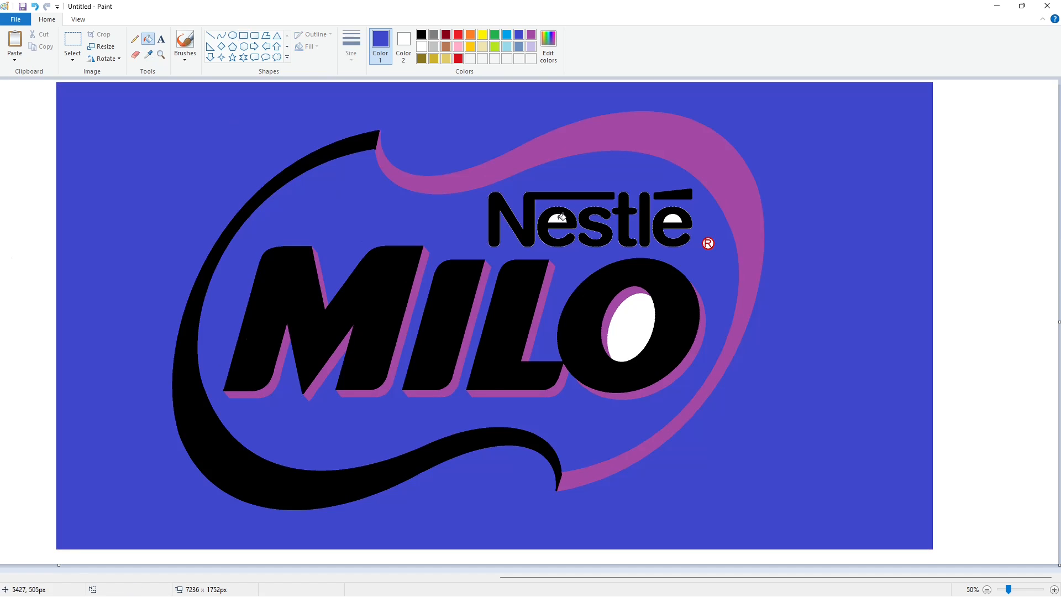
# Fill the openings of both e's and the O with indigo and the black lower-left swoosh with white
pyautogui.click(551, 219)
pyautogui.click(630, 326)
pyautogui.click(673, 218)
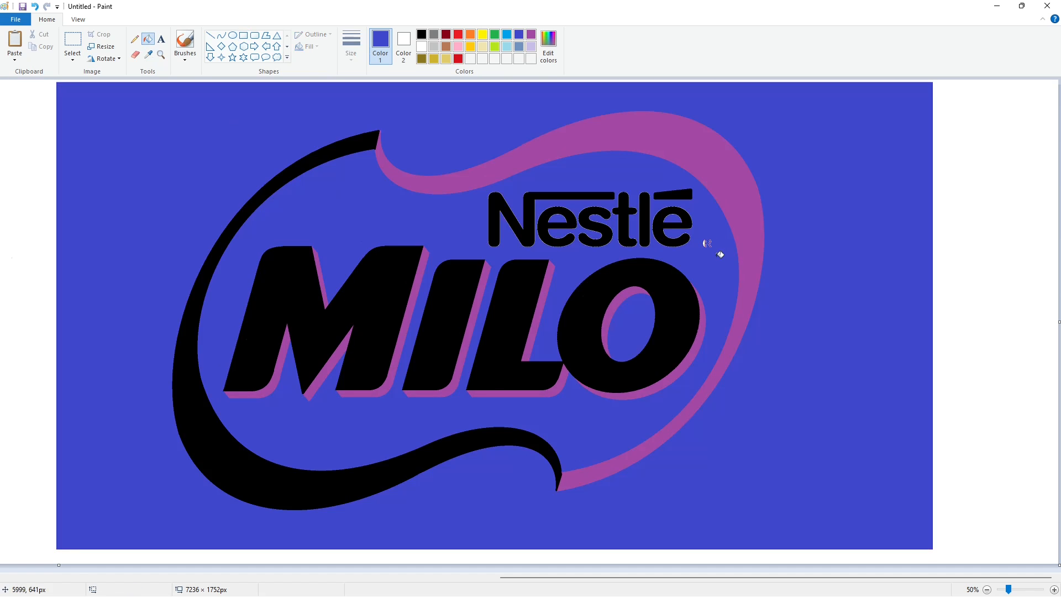
pyautogui.click(421, 46)
pyautogui.click(441, 450)
# Copy the gold gradient panel at the canvas's left end and extend the canvas width to 12016 px
pyautogui.moveTo(545, 578); pyautogui.dragTo(39, 574)
pyautogui.click(72, 39)
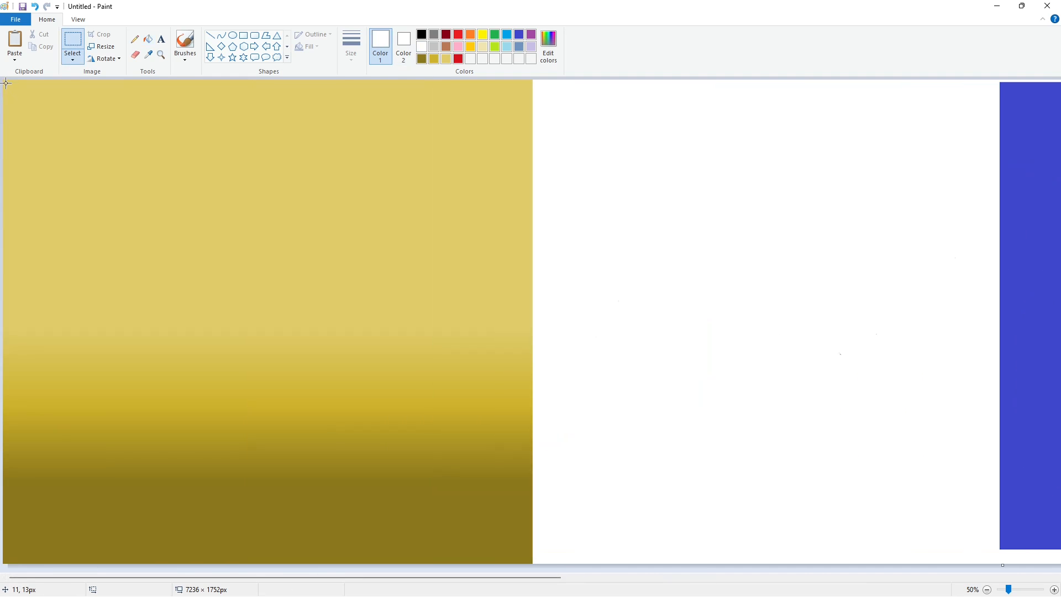
pyautogui.moveTo(529, 556); pyautogui.dragTo(1040, 581)
pyautogui.click(645, 484)
pyautogui.click(987, 589)
pyautogui.click(987, 590)
pyautogui.moveTo(505, 141); pyautogui.dragTo(835, 189)
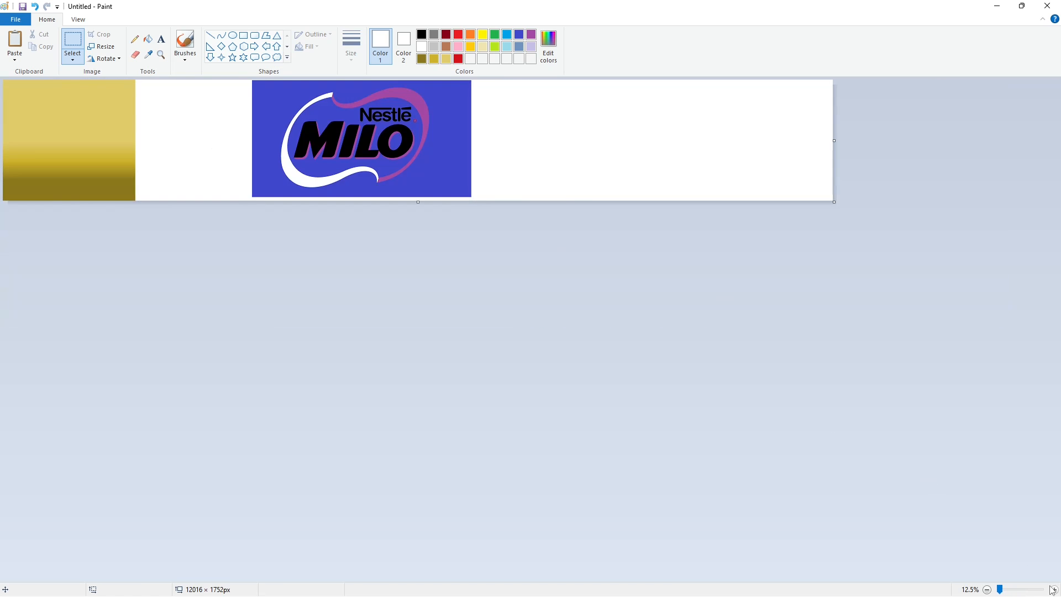
# Paste the gold gradient onto the empty right end of the canvas and rotate it 90° left
pyautogui.click(1054, 589)
pyautogui.click(1055, 590)
pyautogui.moveTo(409, 578); pyautogui.dragTo(1036, 578)
pyautogui.hotkey('ctrl', 'v')
pyautogui.click(105, 58)
pyautogui.click(120, 72)
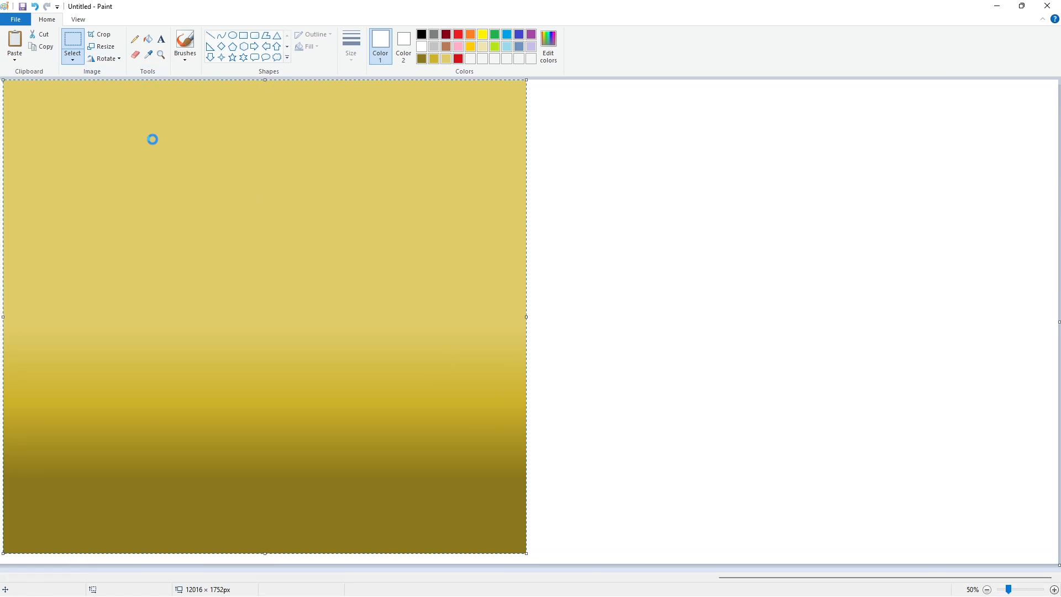
pyautogui.hotkey('ctrl', 'z')
pyautogui.click(105, 58)
pyautogui.click(120, 84)
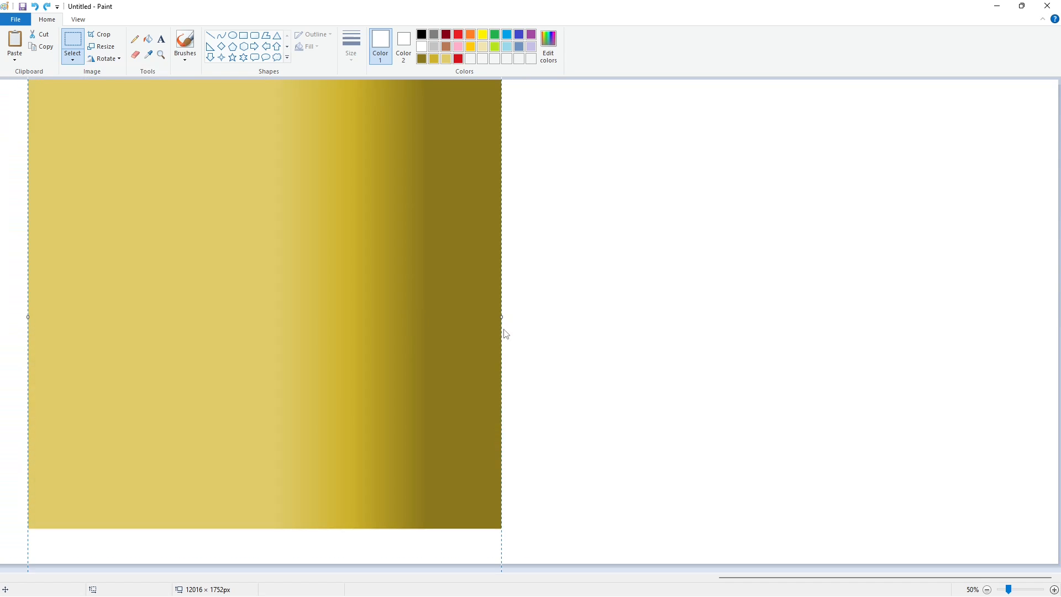
# Widen the rotated gradient and move it further right on the blank canvas
pyautogui.moveTo(502, 317); pyautogui.dragTo(573, 343)
pyautogui.moveTo(340, 337); pyautogui.dragTo(611, 340)
pyautogui.click(237, 331)
# Place a copy of the indigo-backed logo over the gradient so its white swoosh turns gold, and fill the purple swoosh with white
pyautogui.moveTo(747, 578); pyautogui.dragTo(444, 580)
pyautogui.moveTo(58, 84); pyautogui.dragTo(797, 528)
pyautogui.moveTo(702, 577); pyautogui.dragTo(1058, 589)
pyautogui.hotkey('ctrl', 'v')
pyautogui.moveTo(335, 394); pyautogui.dragTo(674, 422)
pyautogui.click(215, 307)
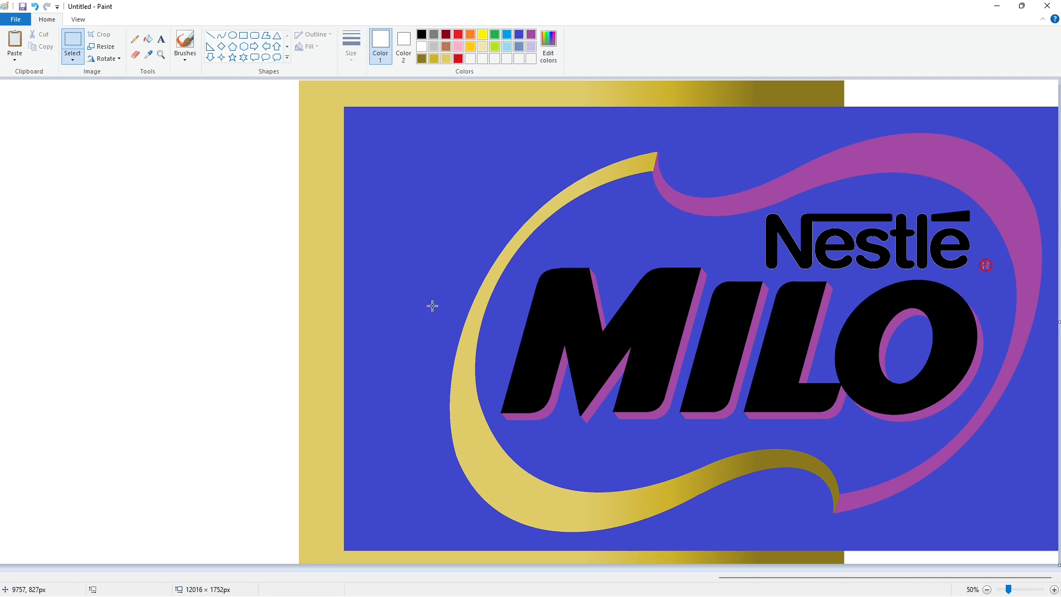
pyautogui.click(148, 39)
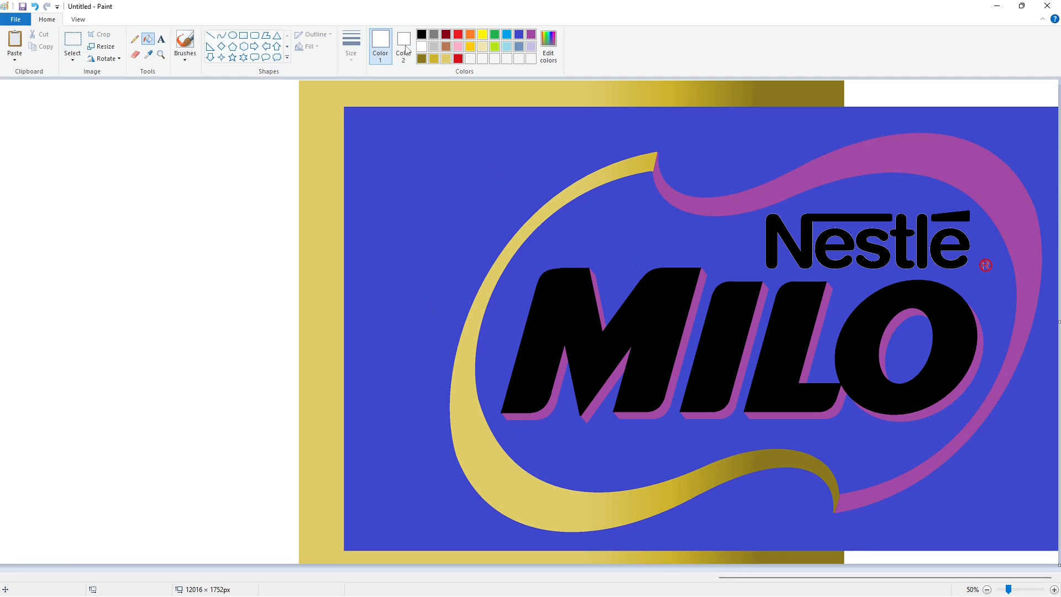
pyautogui.click(940, 160)
# Paste another copy of the gold gradient beside the original panel and rotate it 90° right
pyautogui.moveTo(853, 578); pyautogui.dragTo(125, 587)
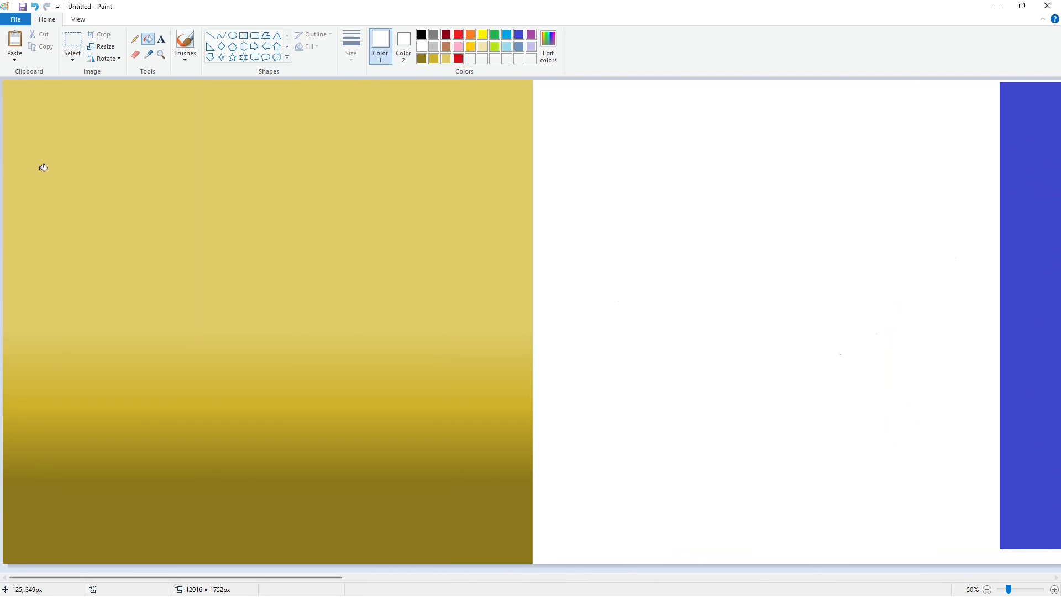
pyautogui.click(73, 42)
pyautogui.moveTo(221, 577); pyautogui.dragTo(354, 577)
pyautogui.hotkey('ctrl', 'v')
pyautogui.rightClick(382, 252)
pyautogui.click(508, 352)
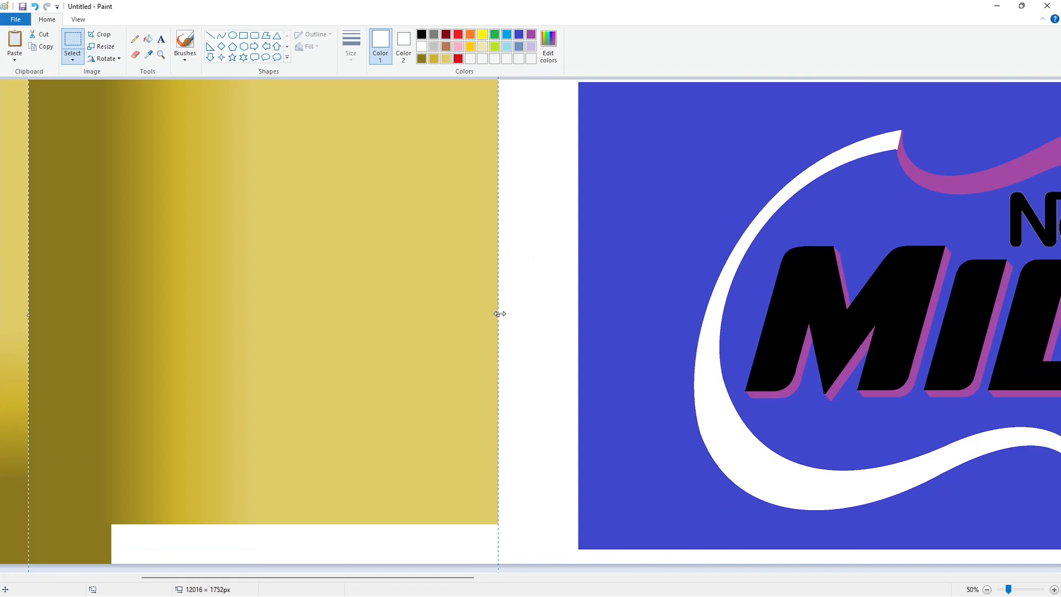
# Widen the second rotated gradient and shift it right toward the indigo-backed logo
pyautogui.moveTo(499, 314); pyautogui.dragTo(568, 315)
pyautogui.moveTo(247, 325); pyautogui.dragTo(264, 325)
pyautogui.press('Escape')
# Copy the half-gold logo and place it over the second gradient so the upper-right swoosh turns gold as well
pyautogui.moveTo(418, 580); pyautogui.dragTo(359, 559)
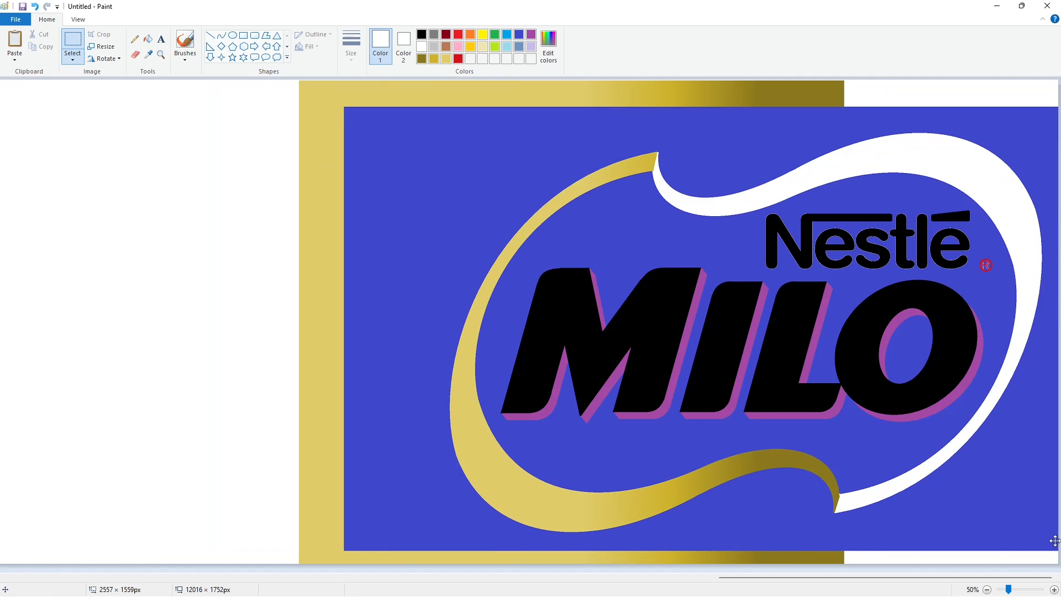
pyautogui.hotkey('ctrl', 'v')
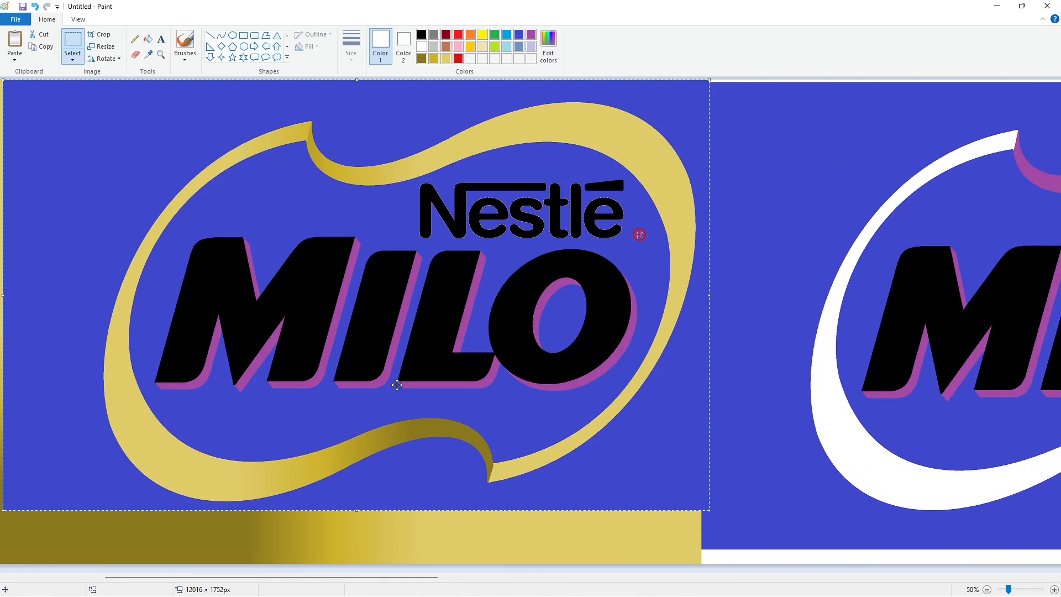
pyautogui.moveTo(397, 385); pyautogui.dragTo(258, 413)
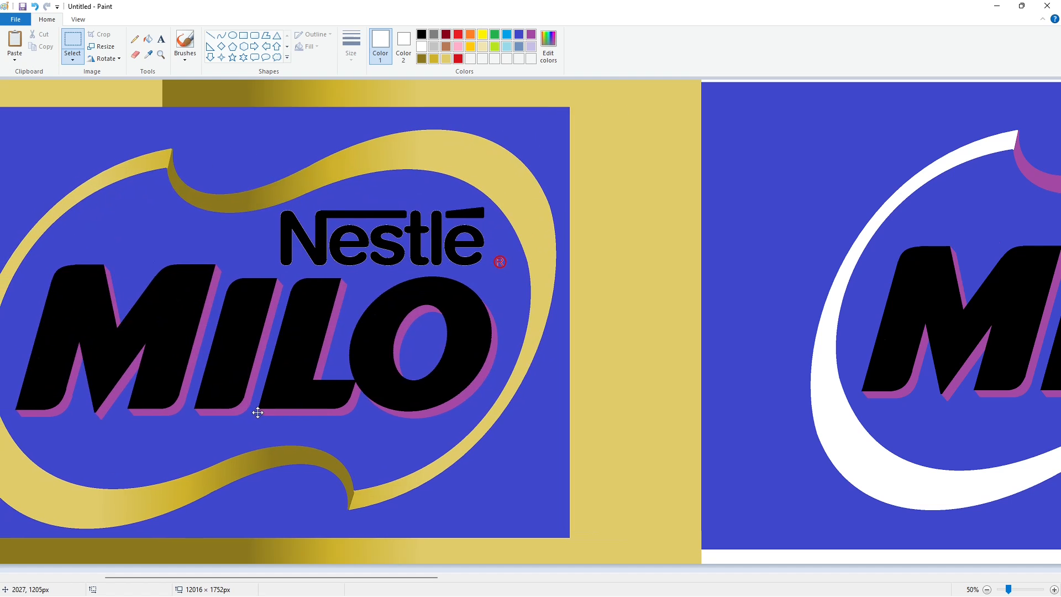
pyautogui.click(601, 526)
# Crop the canvas to the fully gold-swooshed logo at its left end, with a width of 3762 px
pyautogui.moveTo(425, 578); pyautogui.dragTo(358, 580)
pyautogui.click(986, 590)
pyautogui.click(987, 589)
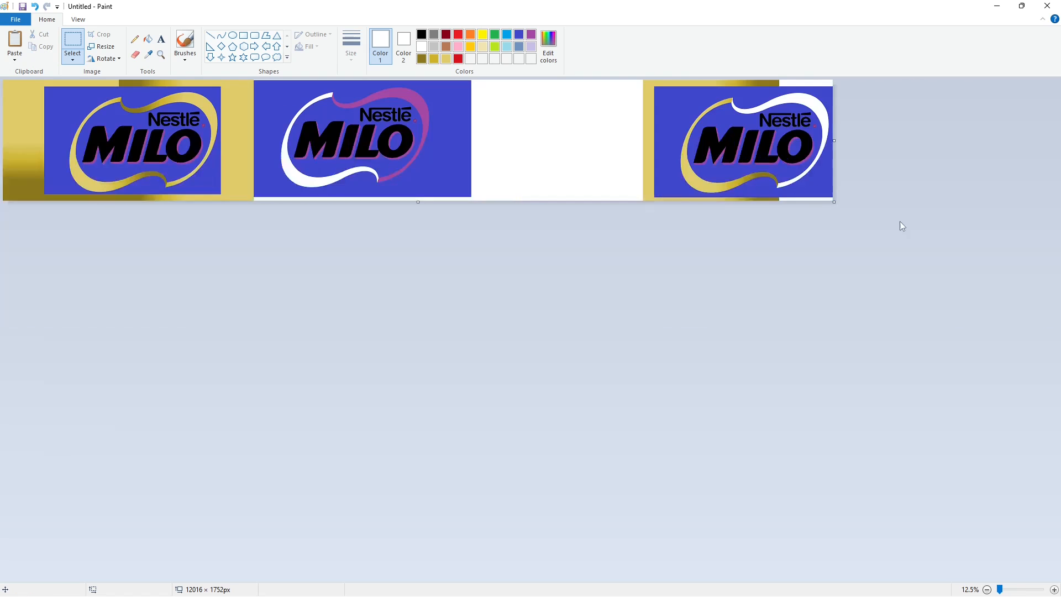
pyautogui.moveTo(834, 141); pyautogui.dragTo(249, 149)
pyautogui.moveTo(983, 322); pyautogui.dragTo(1043, 322)
# Copy the gold-swooshed logo with its indigo background and enlarge the canvas to 3788 × 1780 px
pyautogui.moveTo(172, 112); pyautogui.dragTo(869, 537)
pyautogui.click(920, 510)
pyautogui.hotkey('ctrl', 'v')
pyautogui.hotkey('ctrl', 'z')
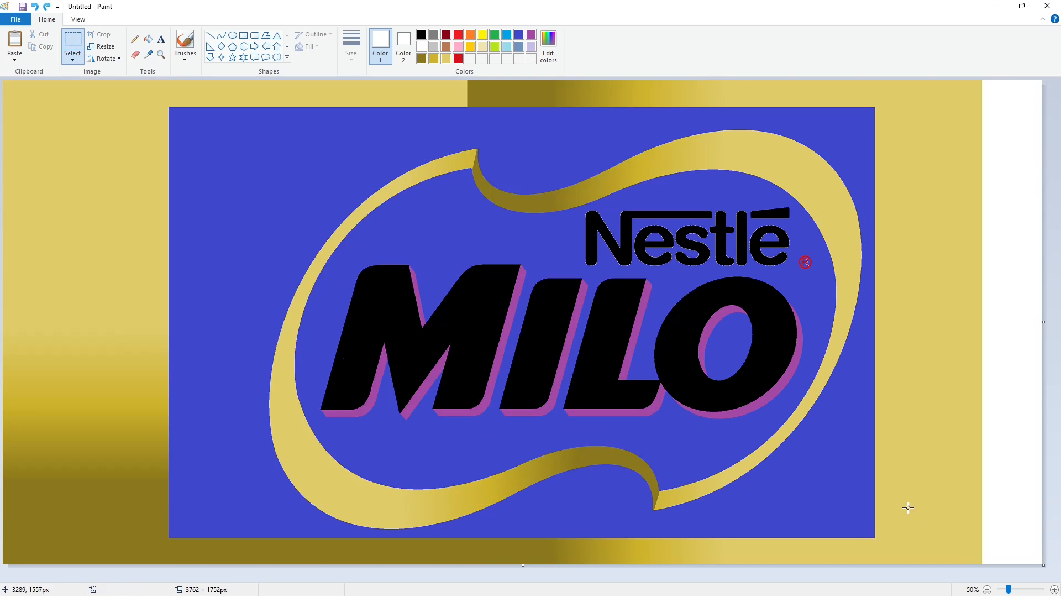
pyautogui.moveTo(1041, 564)
pyautogui.mouseDown()
pyautogui.moveTo(25, 112)
pyautogui.moveTo(1050, 572)
pyautogui.mouseUp()
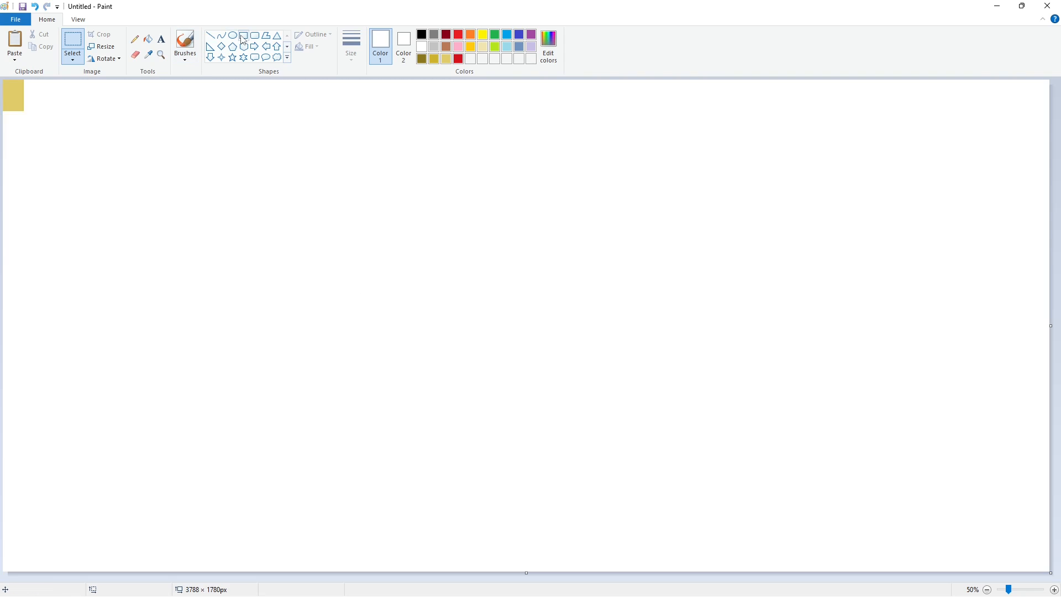
# Clear the remaining gold corner and place the copied logo centrally on the blank canvas
pyautogui.click(147, 39)
pyautogui.hotkey('ctrl', 'v')
pyautogui.moveTo(367, 282); pyautogui.dragTo(457, 295)
# Fill the indigo areas outside the swoosh, inside it and within the O with white
pyautogui.click(147, 38)
pyautogui.click(184, 128)
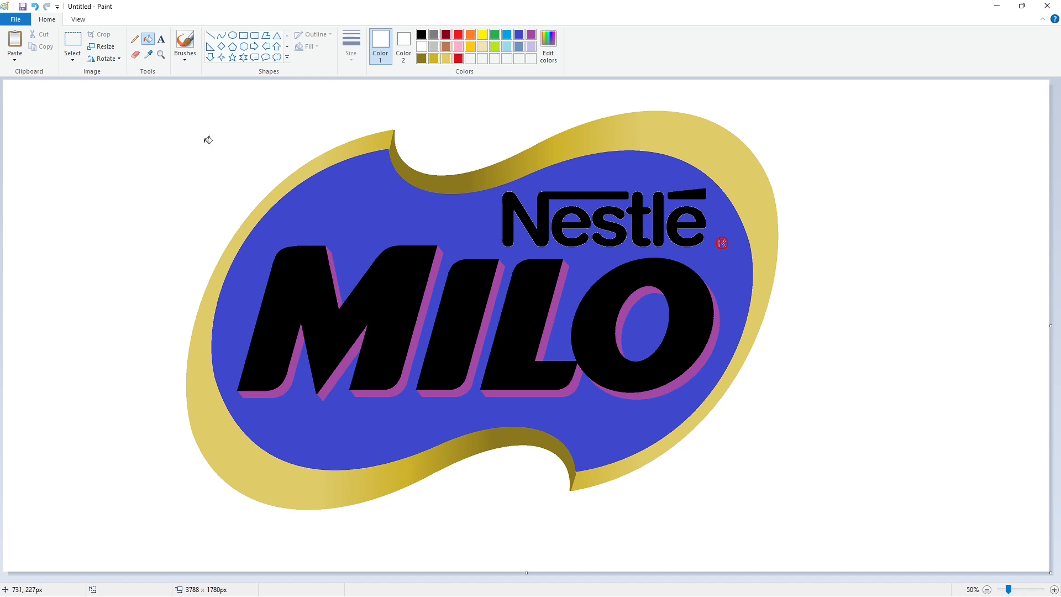
pyautogui.click(374, 186)
pyautogui.click(653, 320)
# Fill the indigo openings of both e's and the registered mark with white
pyautogui.click(1055, 589)
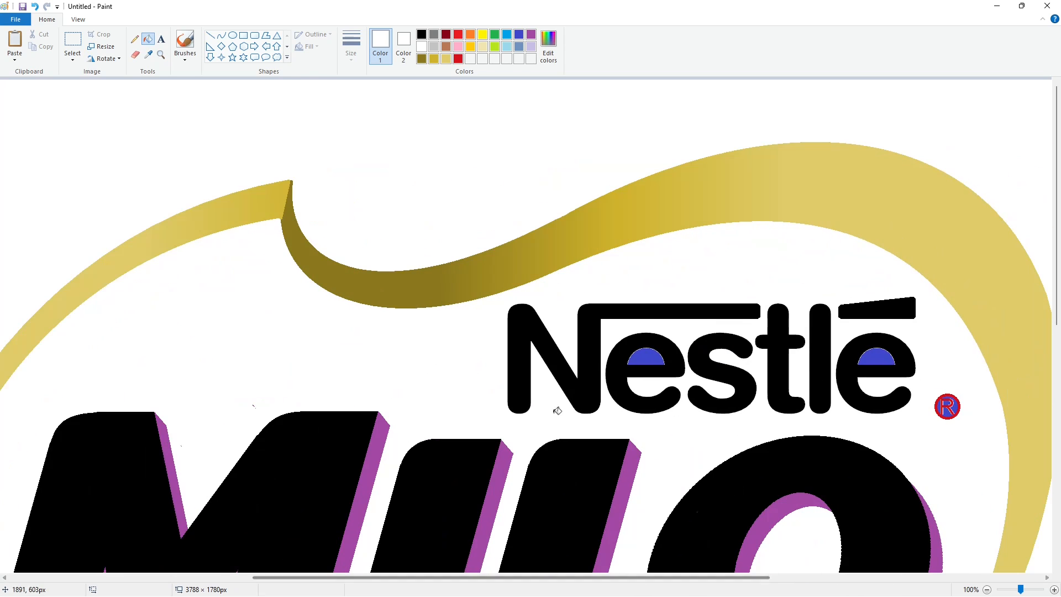
pyautogui.click(646, 358)
pyautogui.click(876, 358)
pyautogui.scroll(-3, 943, 406)
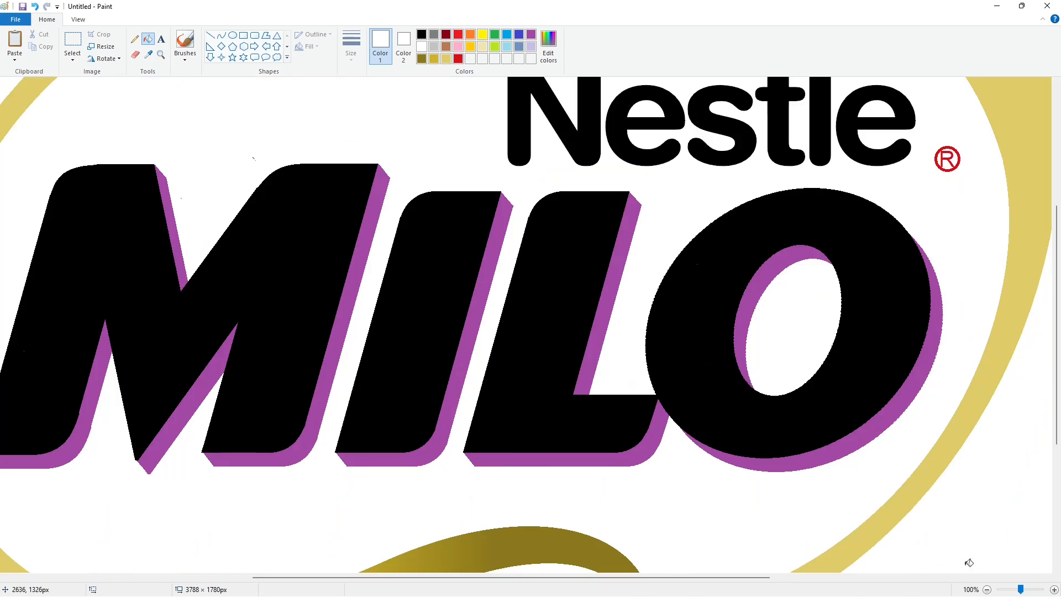
# Mix a darker shade of the palette brown and add it to the custom colors
pyautogui.click(986, 590)
pyautogui.click(446, 47)
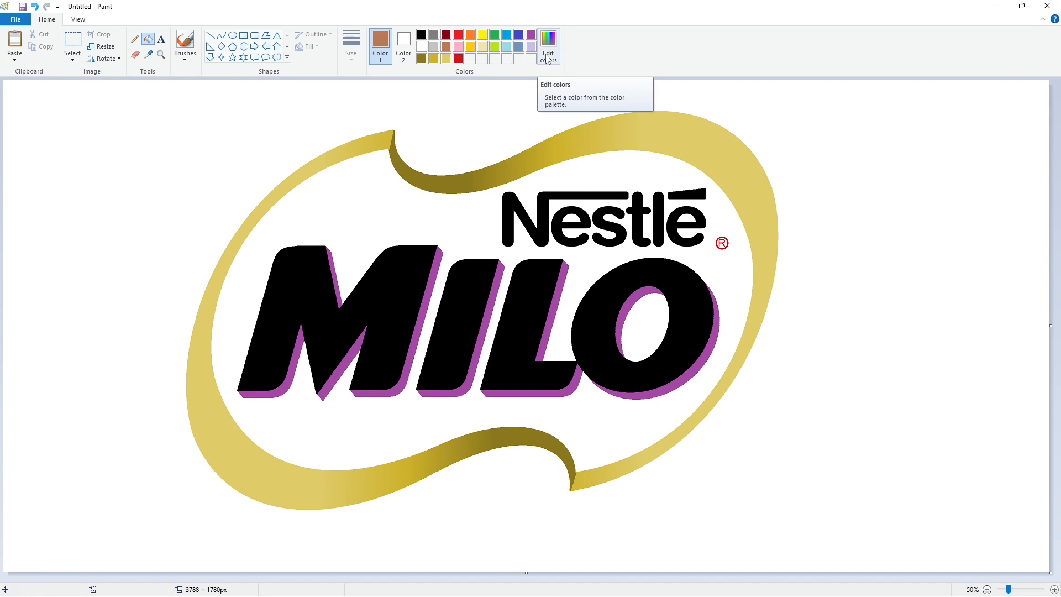
pyautogui.click(547, 59)
pyautogui.click(429, 376)
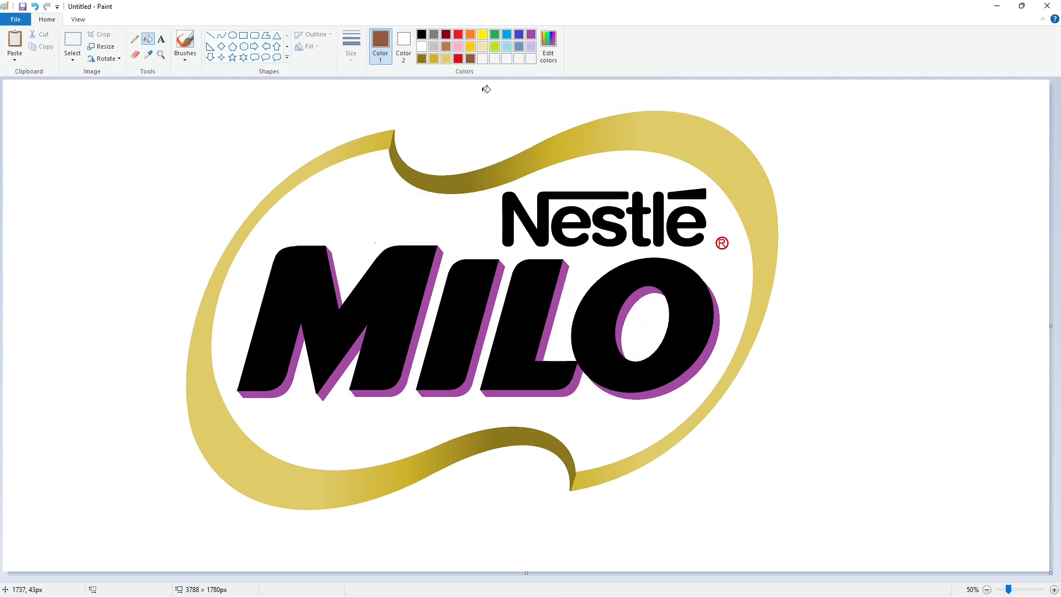
# Sample the medium gold from the lower swoosh and fill the purple shadow pieces inside and along the M's first legs
pyautogui.click(148, 54)
pyautogui.click(401, 463)
pyautogui.click(302, 347)
pyautogui.click(354, 356)
pyautogui.click(338, 293)
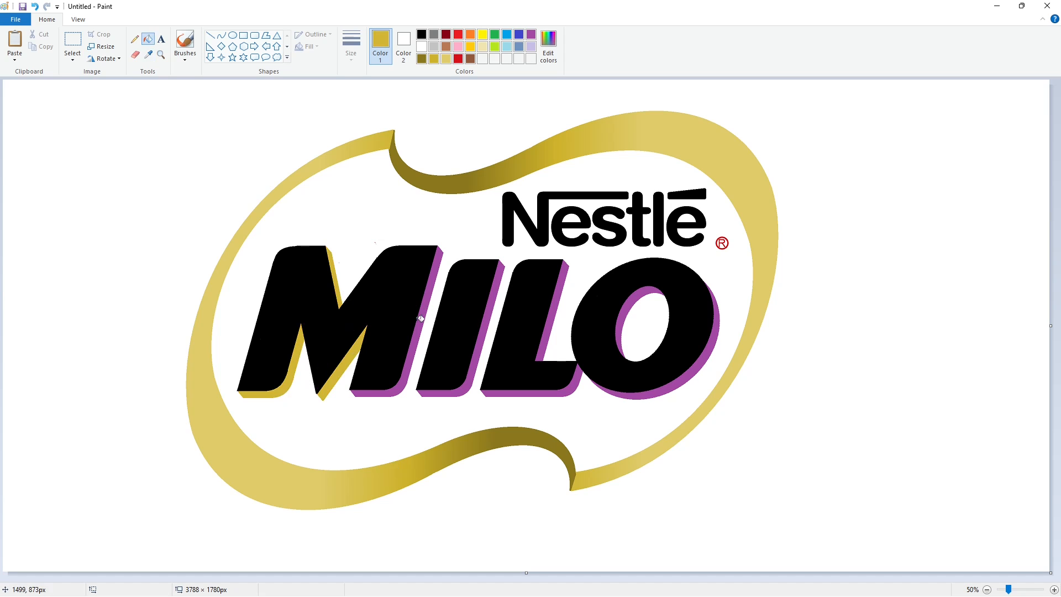
# Fill the M's outer shadow and the purple shadows of the I, L and O with the sampled gold
pyautogui.click(423, 315)
pyautogui.click(474, 375)
pyautogui.click(549, 339)
pyautogui.click(568, 388)
pyautogui.click(622, 394)
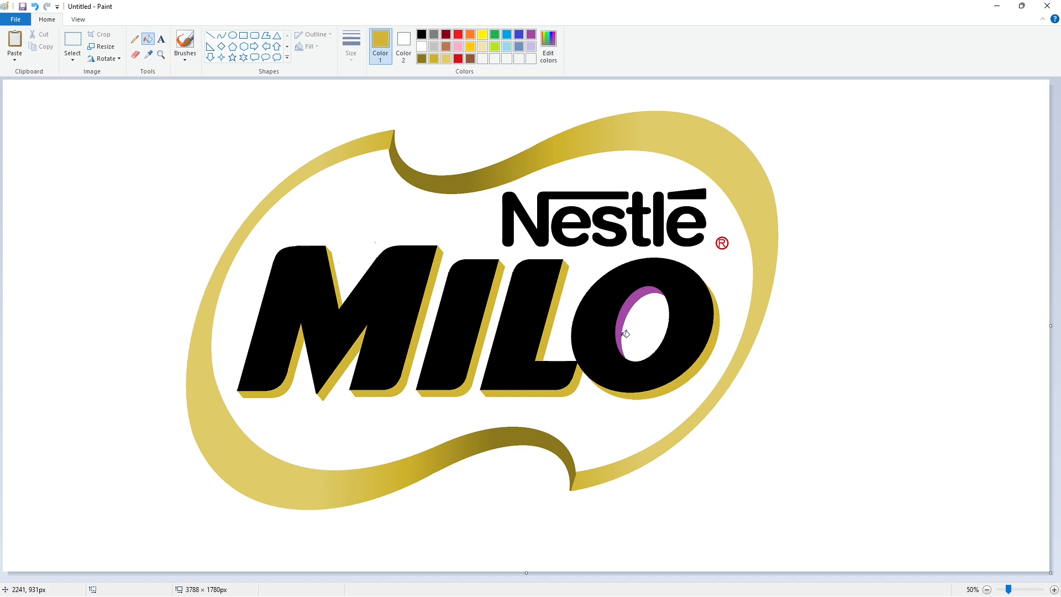
pyautogui.click(623, 330)
# Fill the M with the custom brown, and try a darker shade of that brown on it
pyautogui.click(471, 59)
pyautogui.click(388, 286)
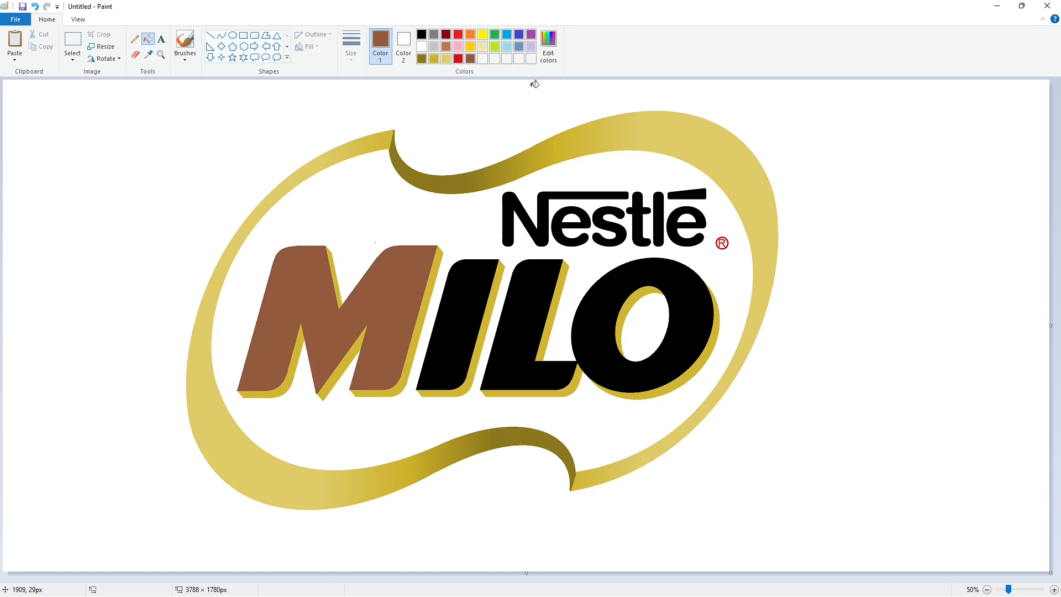
pyautogui.click(548, 44)
pyautogui.click(646, 299)
pyautogui.click(428, 378)
pyautogui.click(407, 305)
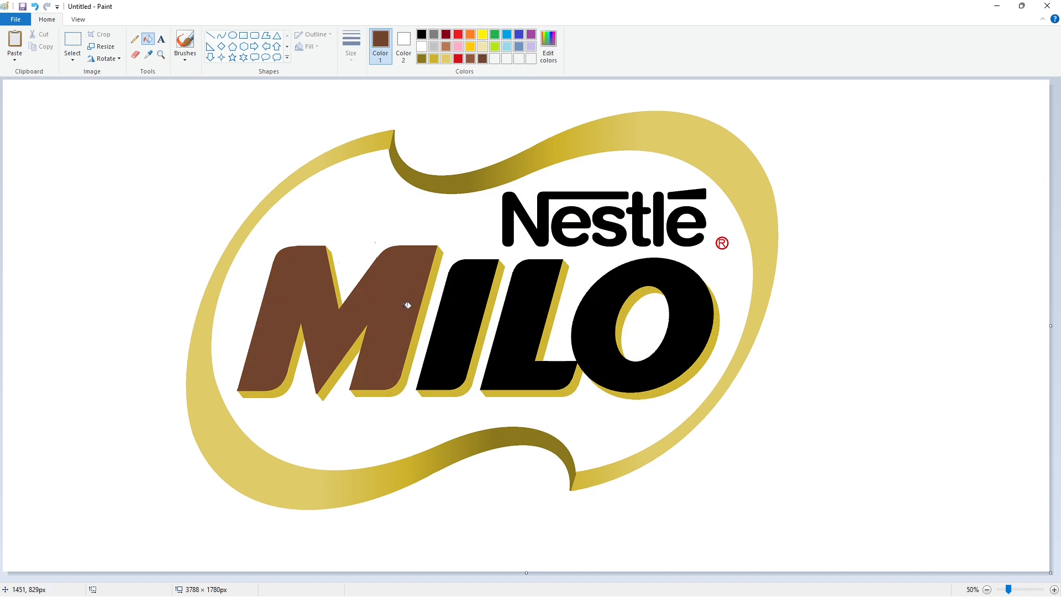
# Mix a muted brown with red 98, green 79, blue 62 and fill the MILO letters with it
pyautogui.click(548, 44)
pyautogui.click(539, 285)
pyautogui.click(541, 307)
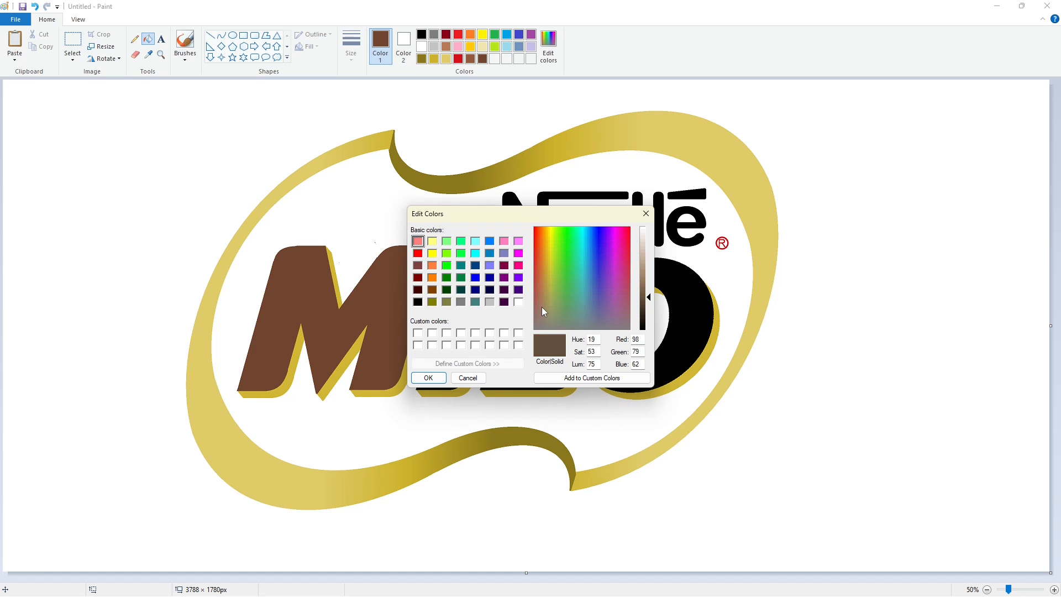
pyautogui.click(429, 377)
pyautogui.click(390, 313)
pyautogui.click(468, 290)
pyautogui.click(549, 310)
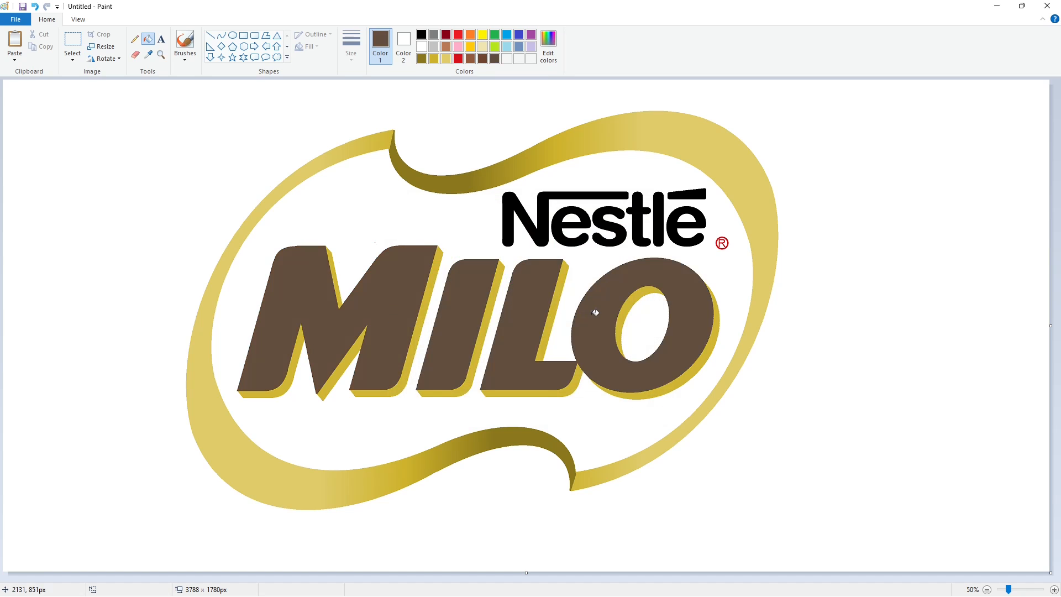
# Fill all the black Nestlé letters and the accent bar with the logo red
pyautogui.click(458, 34)
pyautogui.click(541, 213)
pyautogui.click(555, 229)
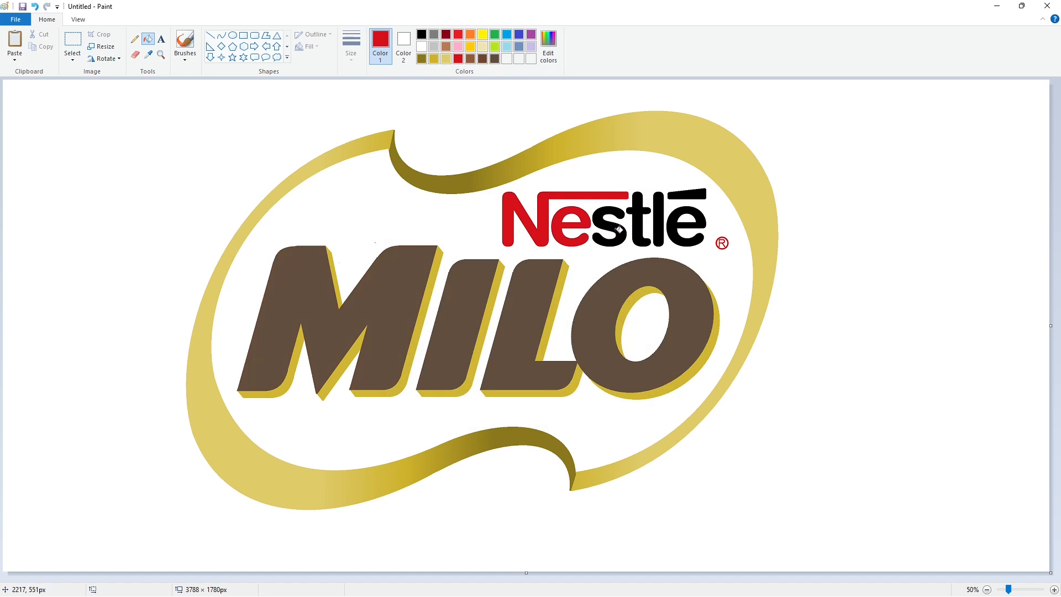
pyautogui.click(621, 229)
pyautogui.click(639, 229)
pyautogui.click(658, 221)
pyautogui.click(680, 210)
pyautogui.click(691, 194)
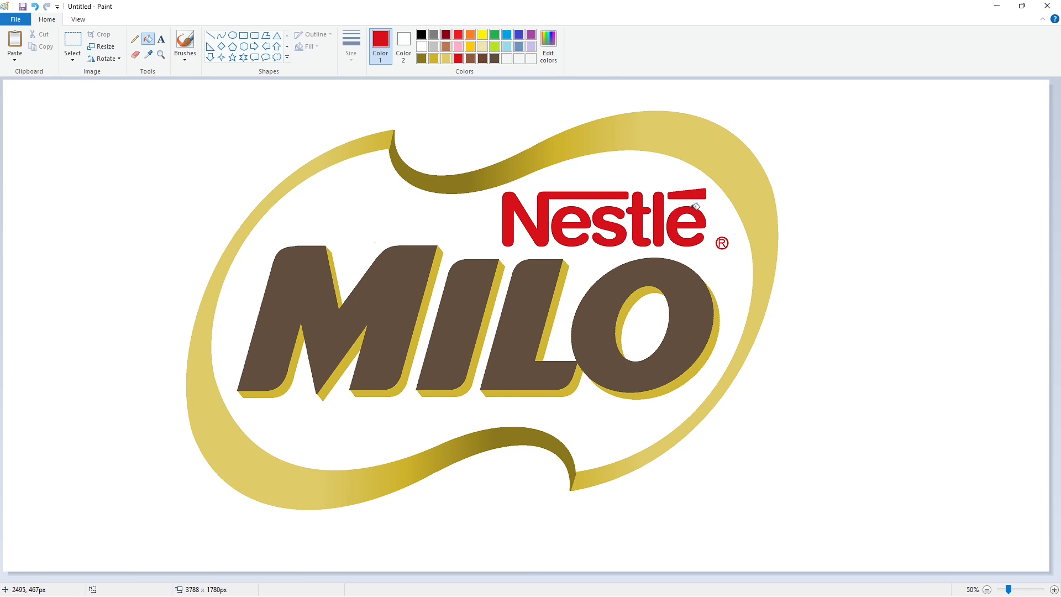
# Mix a lighter shade of the shadow gold and refill the M's inner and first-leg shadow pieces with it
pyautogui.click(148, 54)
pyautogui.click(424, 310)
pyautogui.click(548, 48)
pyautogui.moveTo(647, 276); pyautogui.dragTo(647, 271)
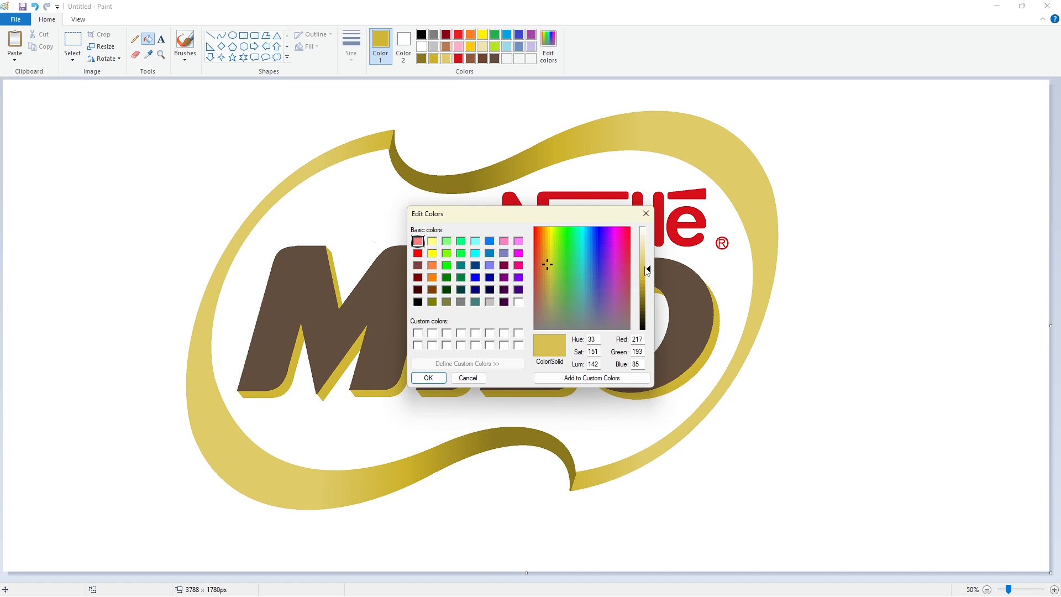
pyautogui.click(435, 381)
pyautogui.click(303, 359)
pyautogui.click(354, 351)
pyautogui.click(341, 289)
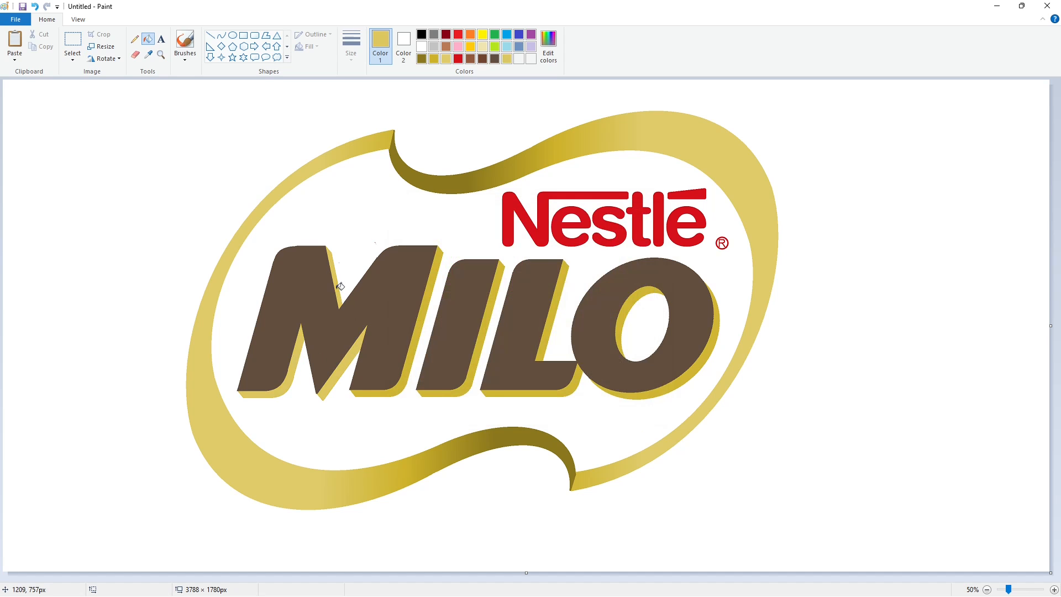
# Refill the M's outer shadow and the I, L and O shadows with the lighter gold
pyautogui.click(420, 332)
pyautogui.click(483, 343)
pyautogui.click(541, 346)
pyautogui.click(580, 384)
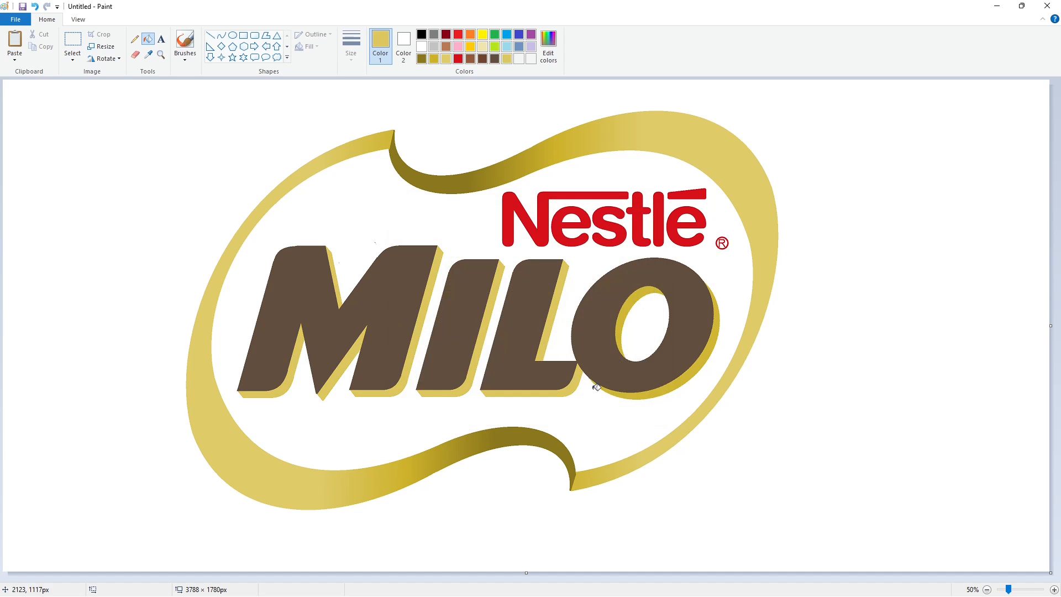
pyautogui.click(641, 394)
pyautogui.click(630, 312)
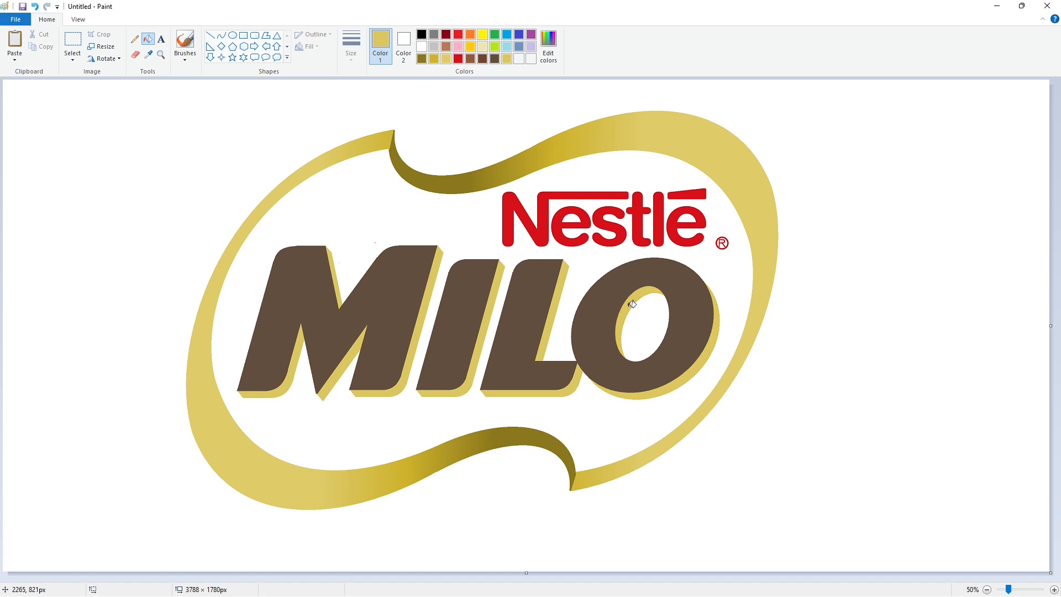
# Mix a lighter shade of the M's brown and refill the MILO letters with it
pyautogui.click(148, 55)
pyautogui.click(379, 275)
pyautogui.click(550, 54)
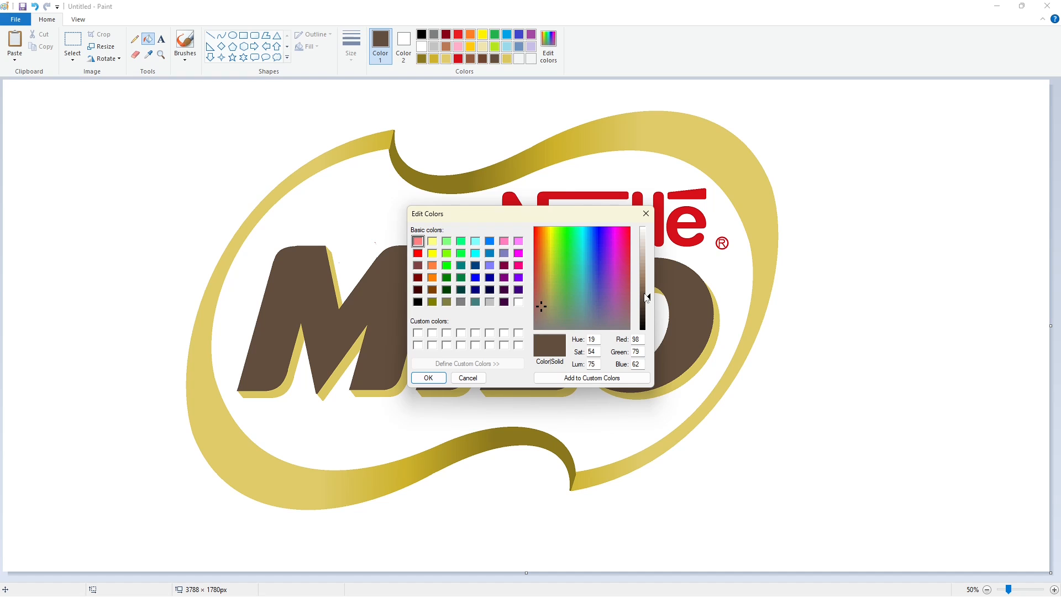
pyautogui.moveTo(647, 298); pyautogui.dragTo(649, 296)
pyautogui.click(427, 379)
pyautogui.click(383, 329)
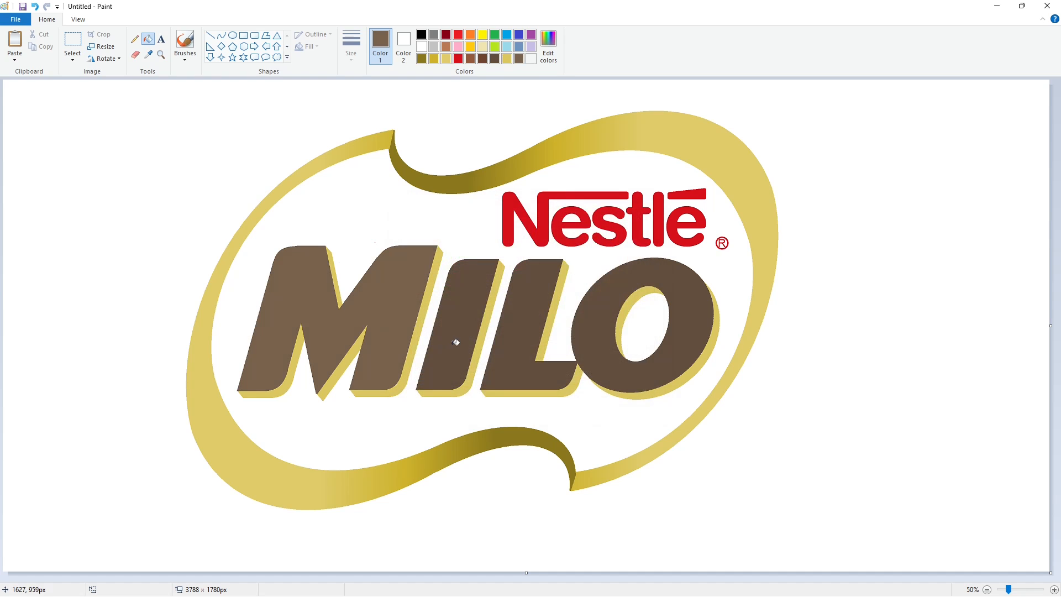
pyautogui.click(455, 343)
pyautogui.click(565, 348)
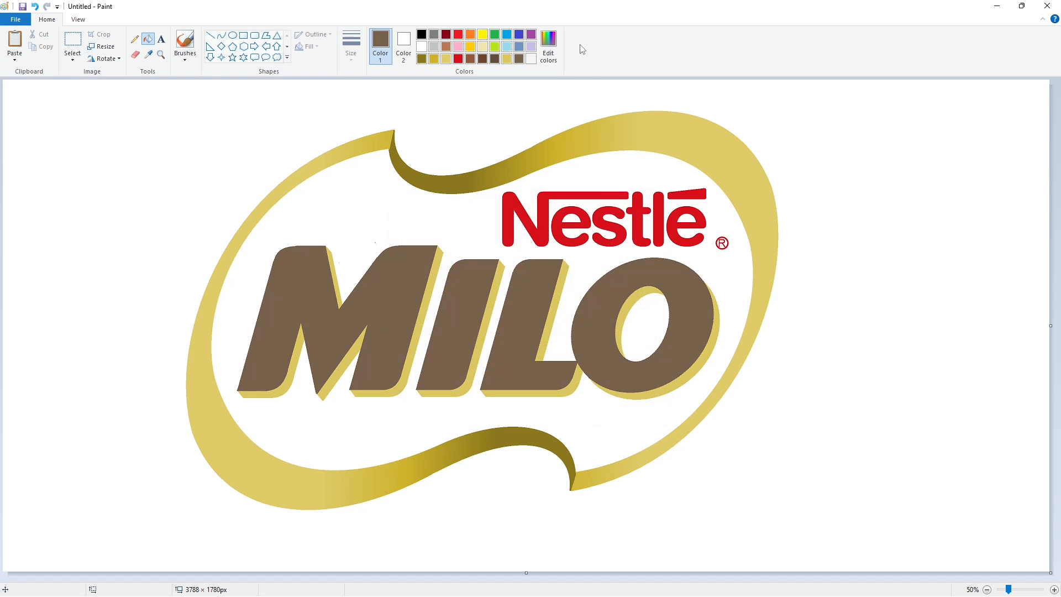